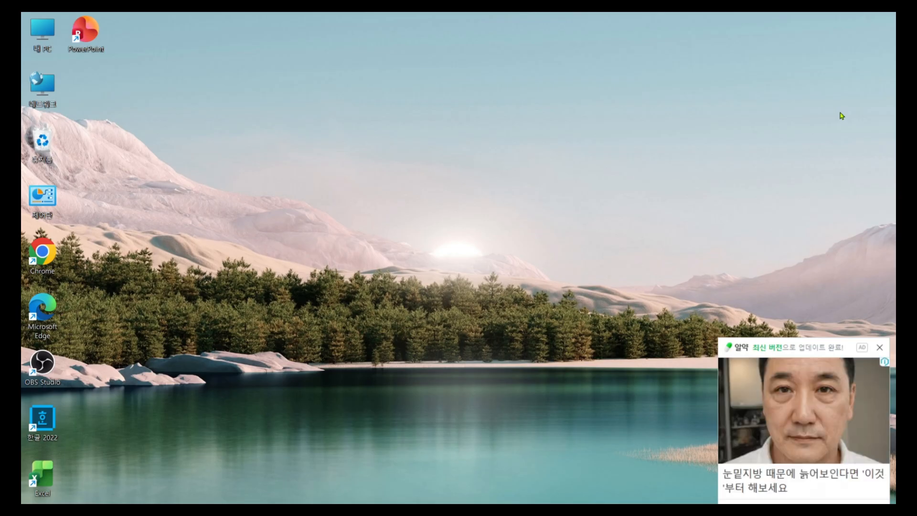
- Close the ALYac advertisement popup in the bottom-right corner of the desktop
click(879, 347)
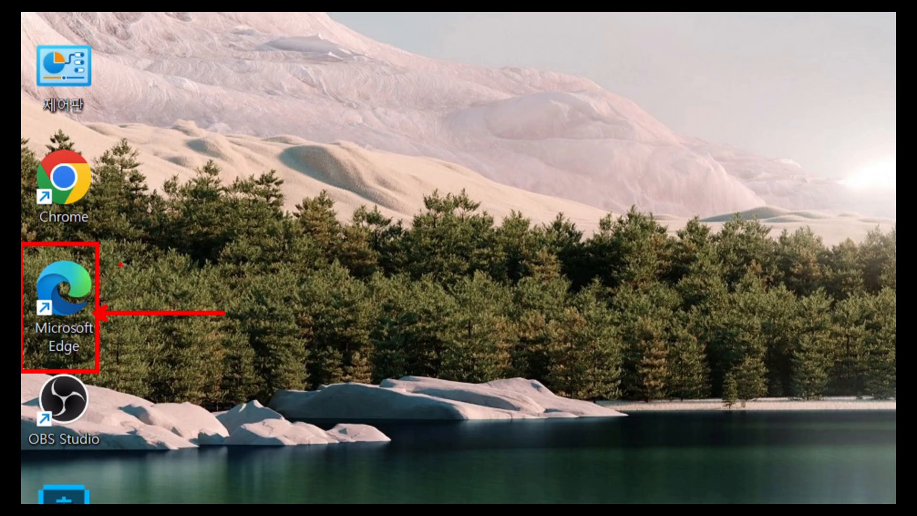
- Launch Edge and search Naver for 'MS 디자이너'
key(Escape)
double_click(57, 311)
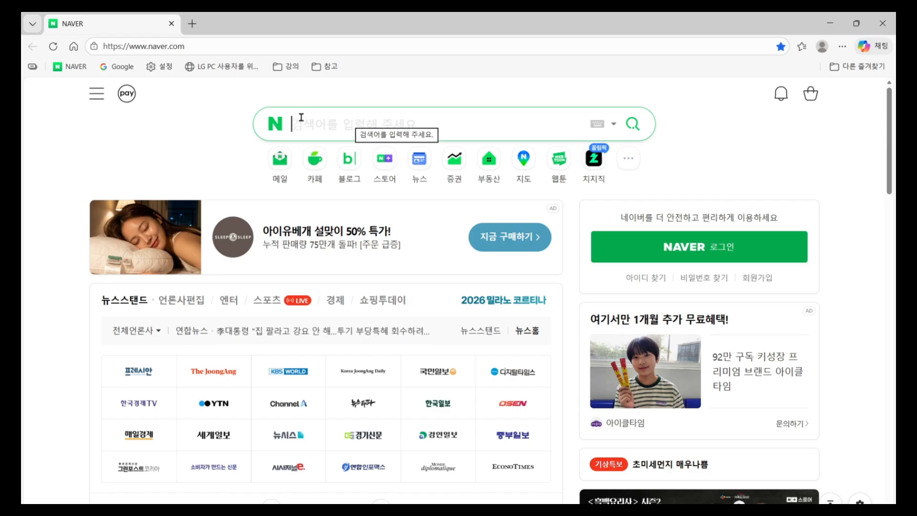
text(MS )
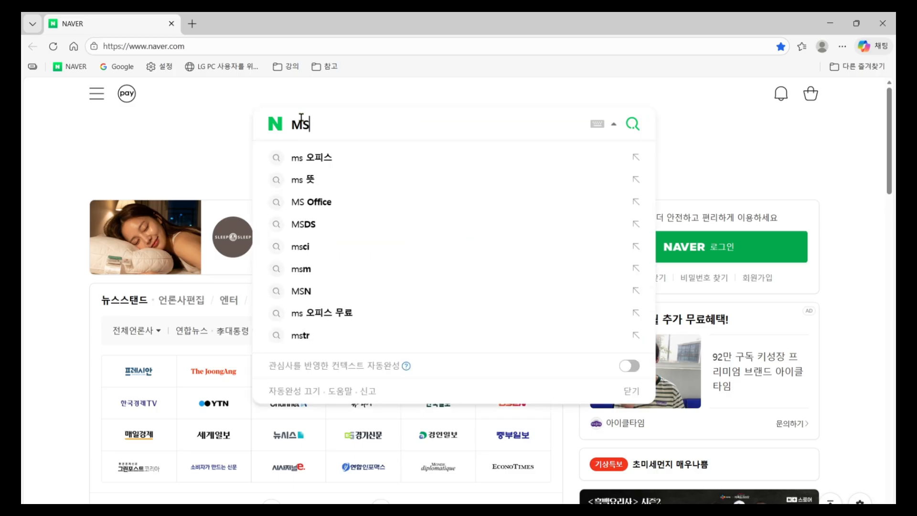
text(디자인)
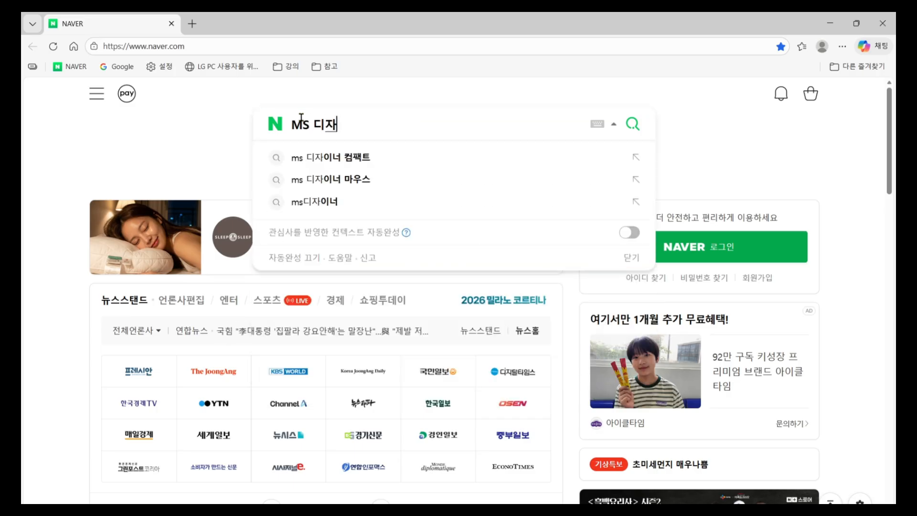
text(ㅓ)
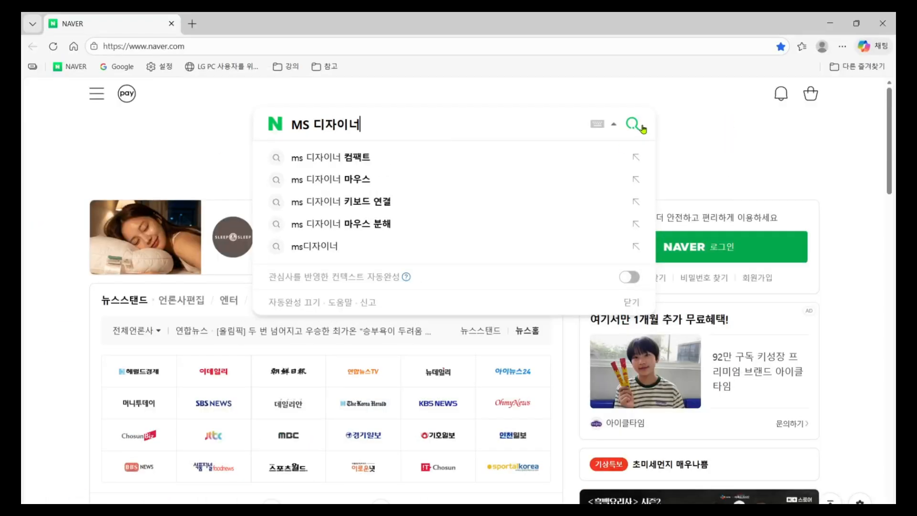
click(633, 124)
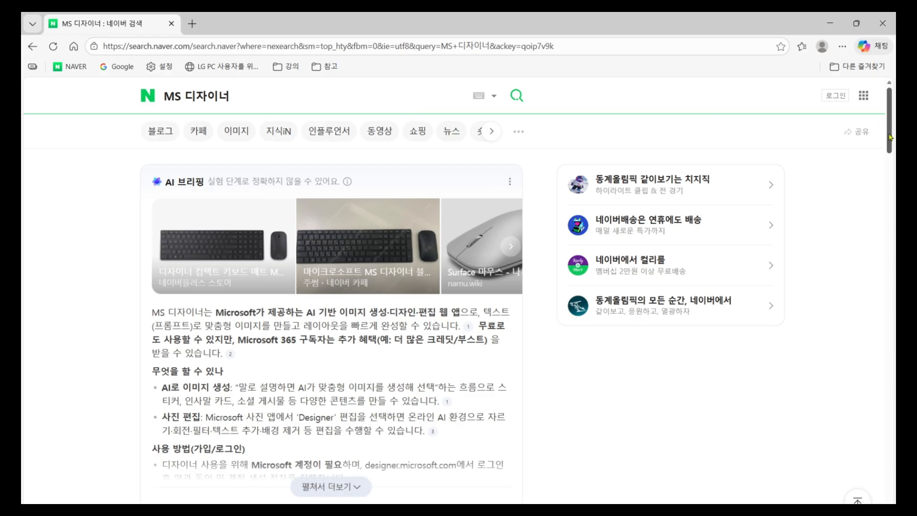
- Open designer.microsoft.com from the 'Microsoft Designer - Stunning designs in a flash' result
drag(889, 137, 877, 307)
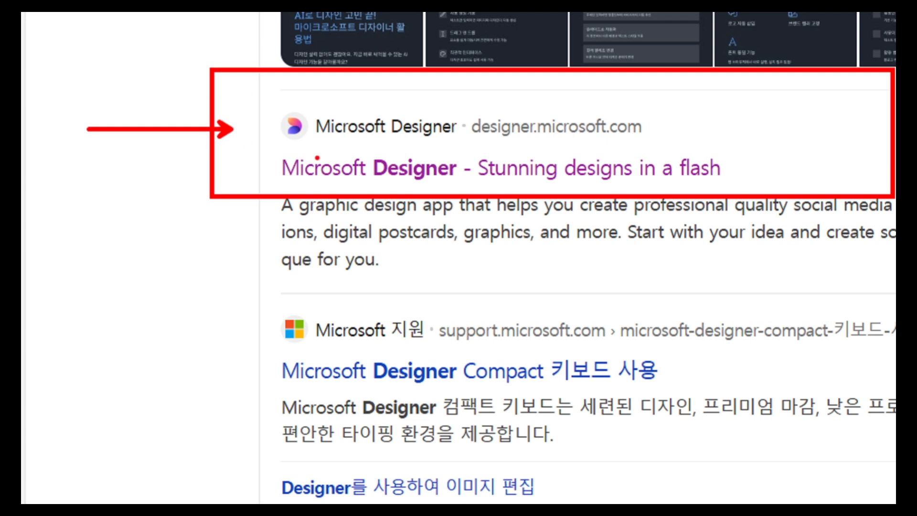
drag(269, 98, 311, 152)
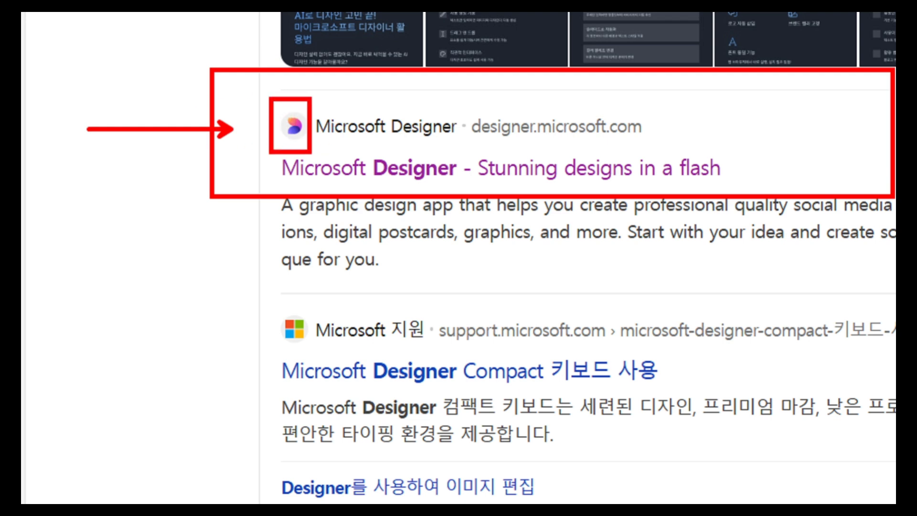
drag(308, 102, 366, 72)
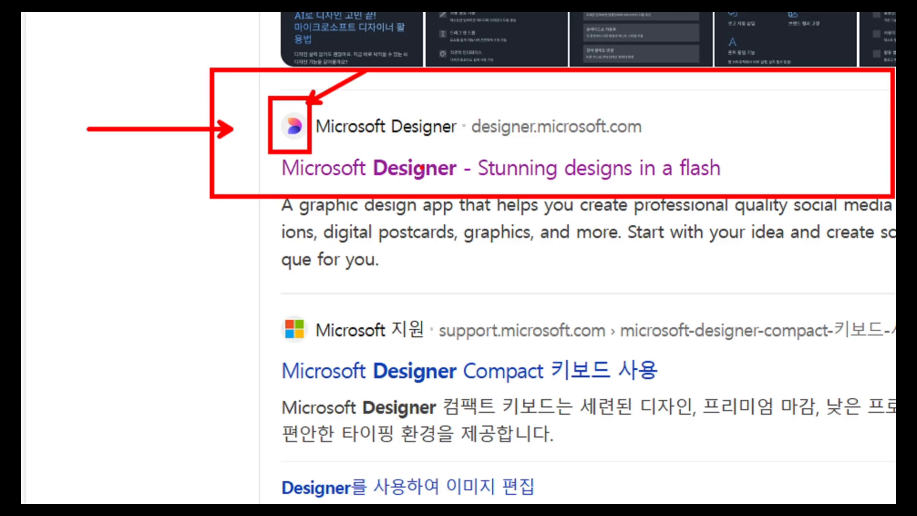
click(449, 127)
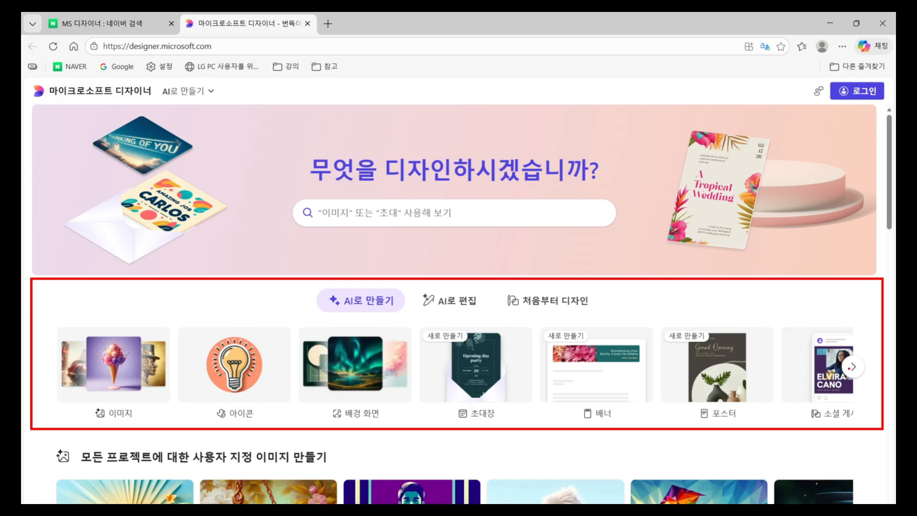
- Browse the Designer home page's design categories and examples, then return to the top
mouse_move(857, 376)
mouse_down()
mouse_move(839, 351)
mouse_move(870, 336)
mouse_move(859, 385)
mouse_up()
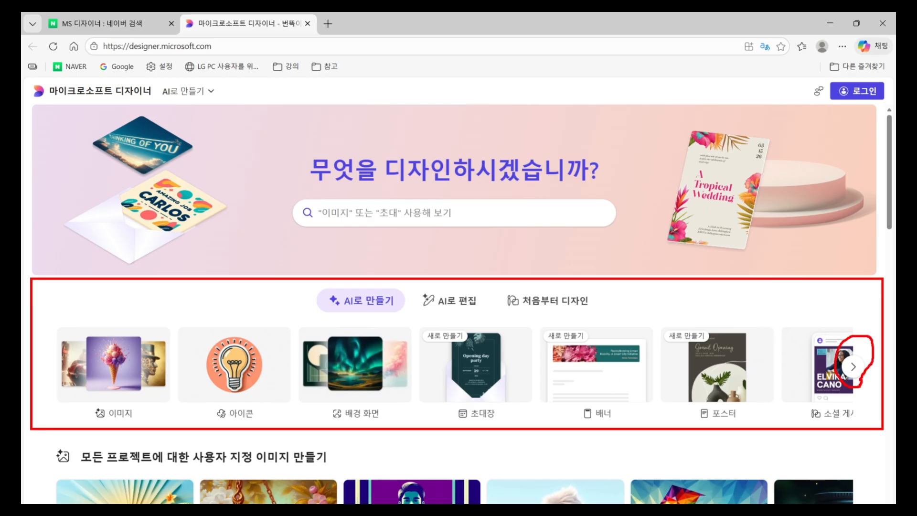
mouse_move(864, 312)
mouse_down()
mouse_move(859, 344)
mouse_move(881, 315)
mouse_up()
key(Escape)
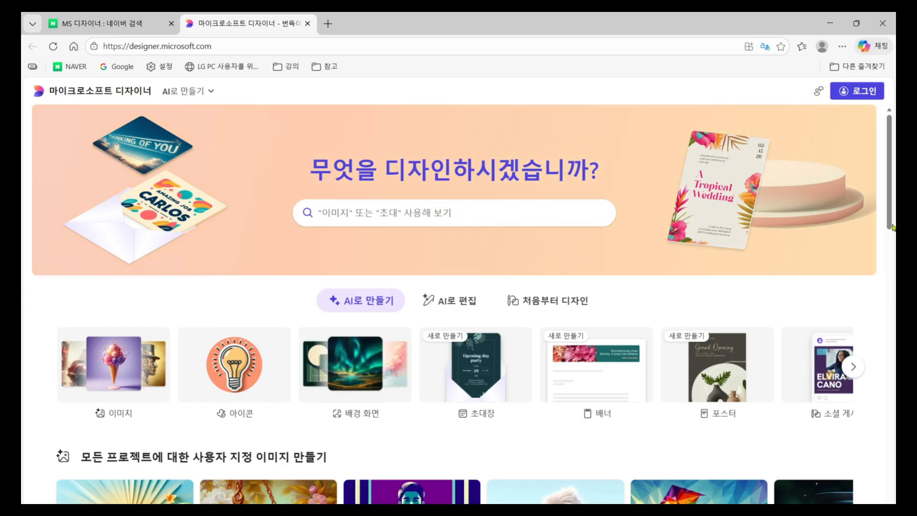
drag(890, 224, 890, 514)
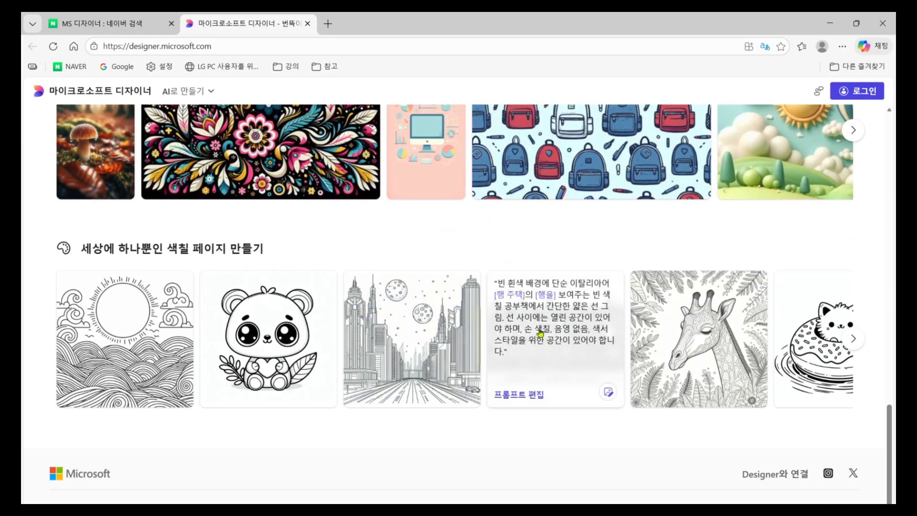
drag(890, 409, 893, 115)
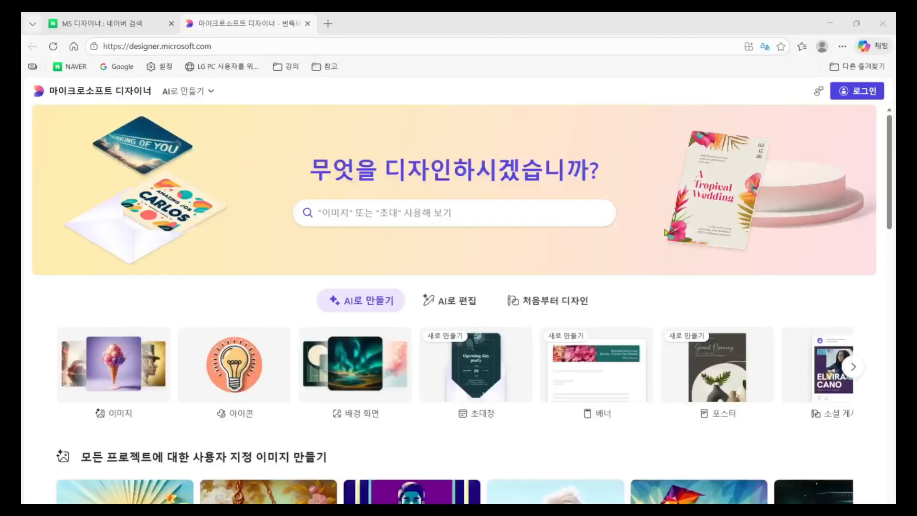
- Maximize the notes and mark the verification-code step and password rules (lowercase, numbers, symbols, 8 characters)
key(alt+Tab)
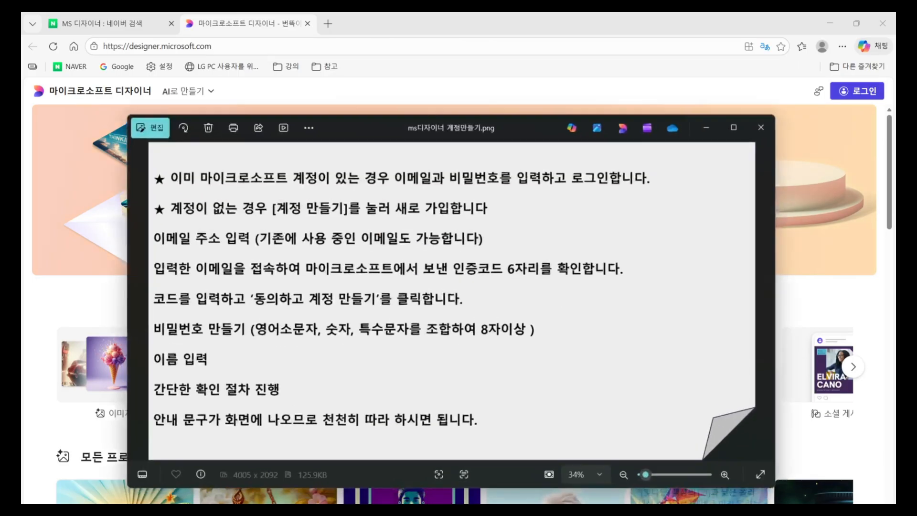
click(734, 128)
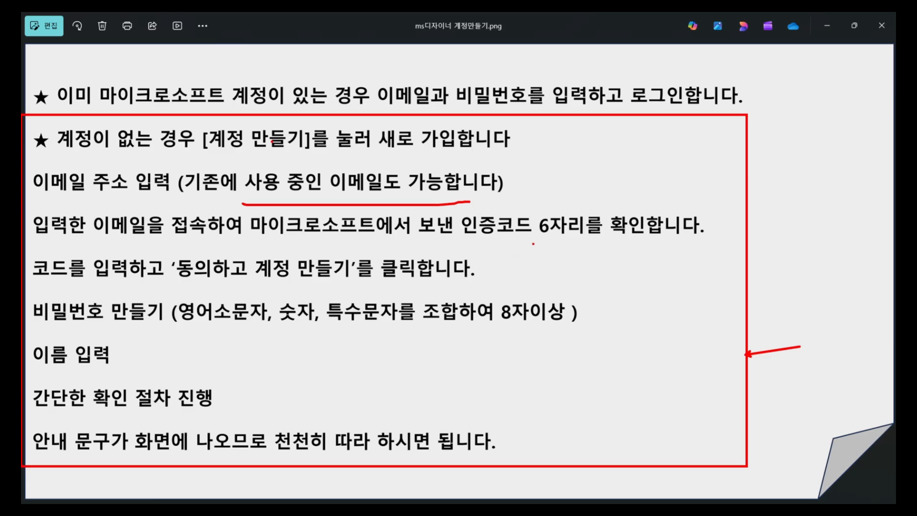
drag(487, 259, 520, 249)
drag(26, 283, 627, 340)
drag(683, 317, 621, 317)
mouse_move(268, 335)
mouse_down()
mouse_move(202, 337)
mouse_move(249, 299)
mouse_move(244, 334)
mouse_move(307, 329)
mouse_move(309, 300)
mouse_move(301, 335)
mouse_up()
mouse_move(361, 333)
mouse_down()
mouse_move(319, 318)
mouse_move(394, 287)
mouse_move(396, 341)
mouse_up()
click(471, 333)
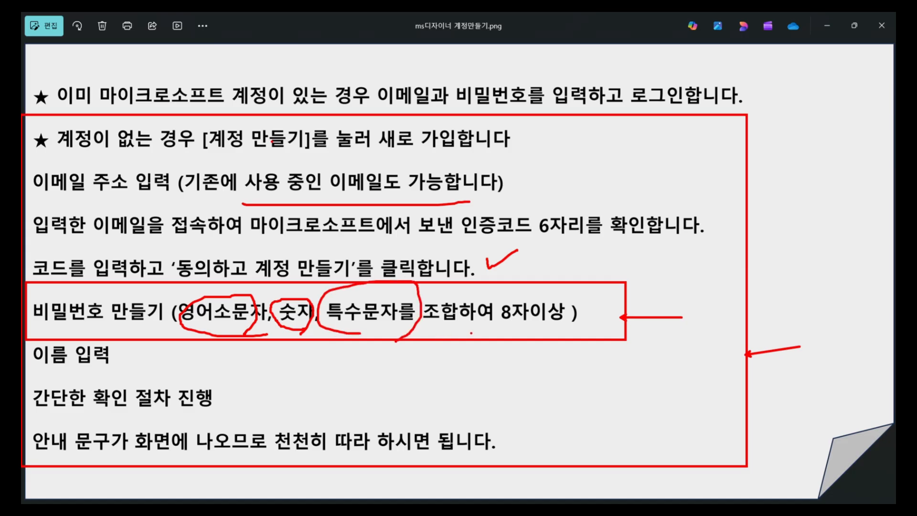
drag(509, 330, 574, 329)
- Mark the name-entry, on-screen guidance and verification steps, then clear the marks and close the notes
drag(165, 354, 189, 354)
mouse_move(42, 415)
mouse_down()
mouse_move(206, 441)
mouse_move(252, 464)
mouse_move(291, 455)
mouse_move(492, 454)
mouse_up()
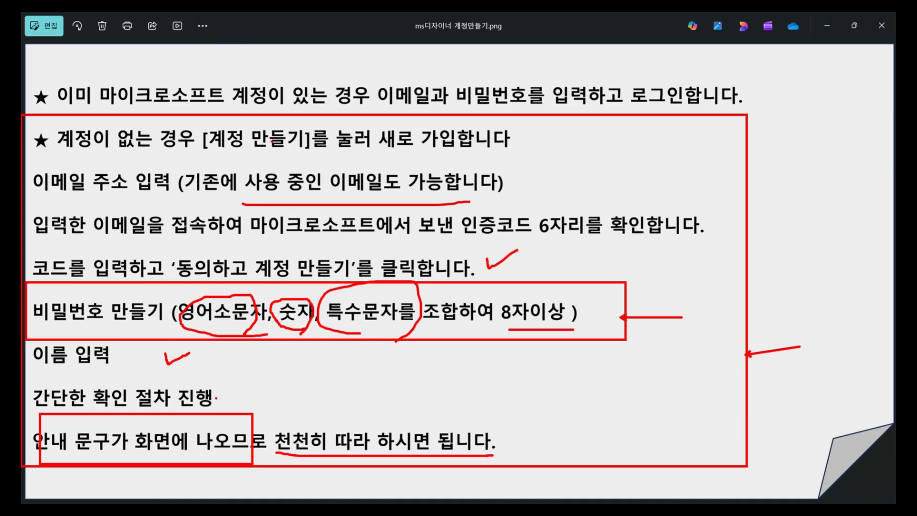
mouse_move(221, 388)
mouse_down()
mouse_move(221, 402)
mouse_move(251, 383)
mouse_up()
key(Escape)
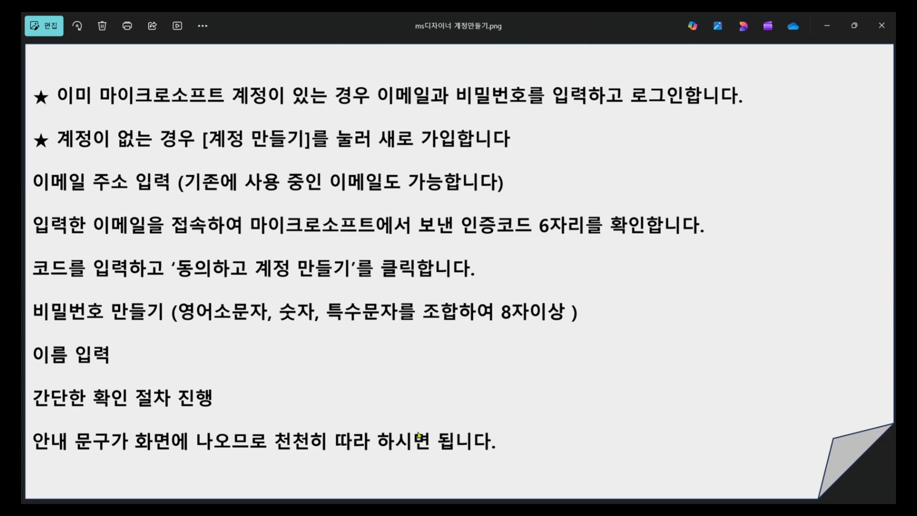
click(882, 26)
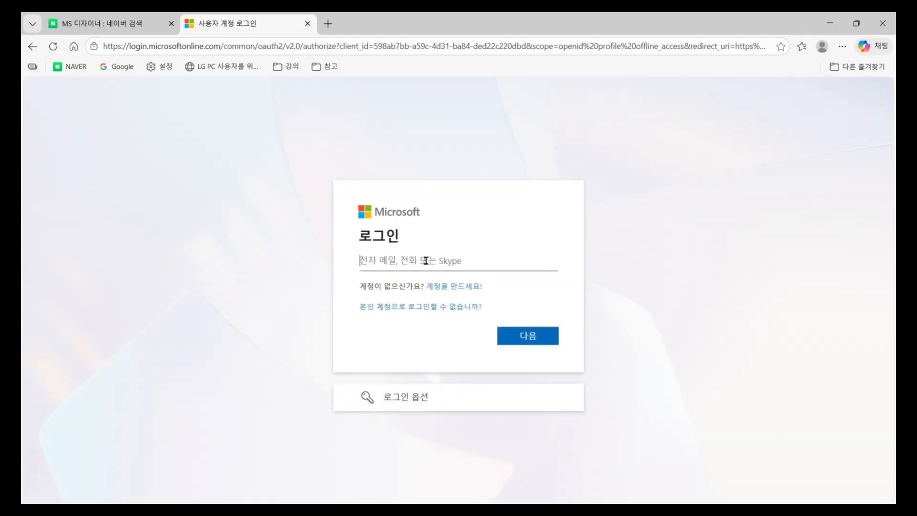
- Fill the Microsoft sign-in box with the saved account e-mail from the suggestions
text(M)
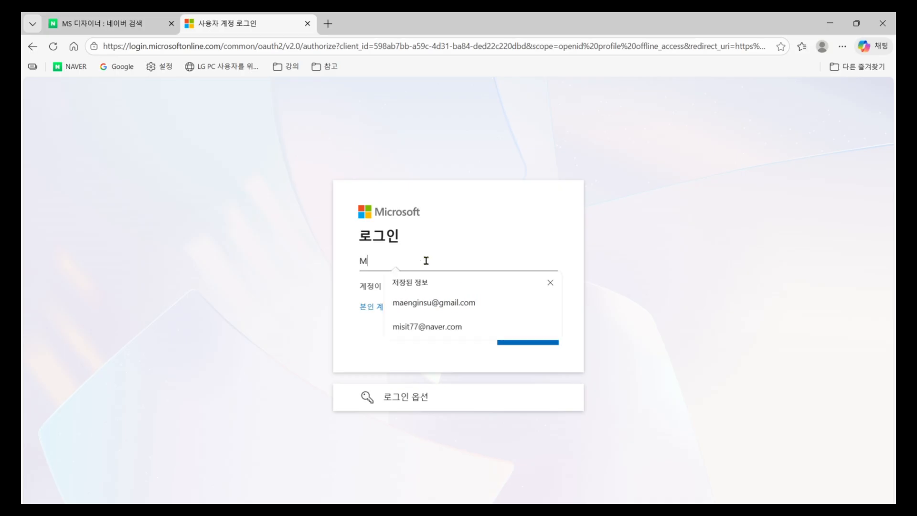
key(BackSpace)
key(Caps_Lock)
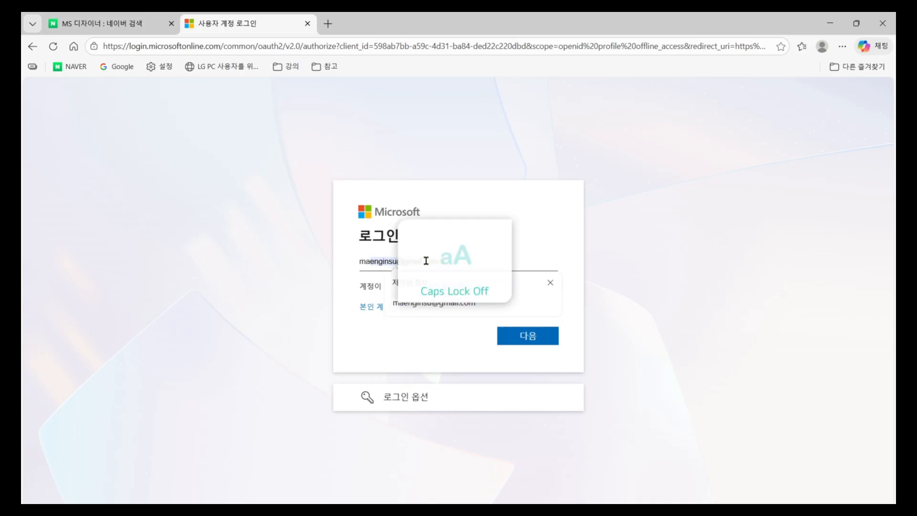
key(Down)
key(Return)
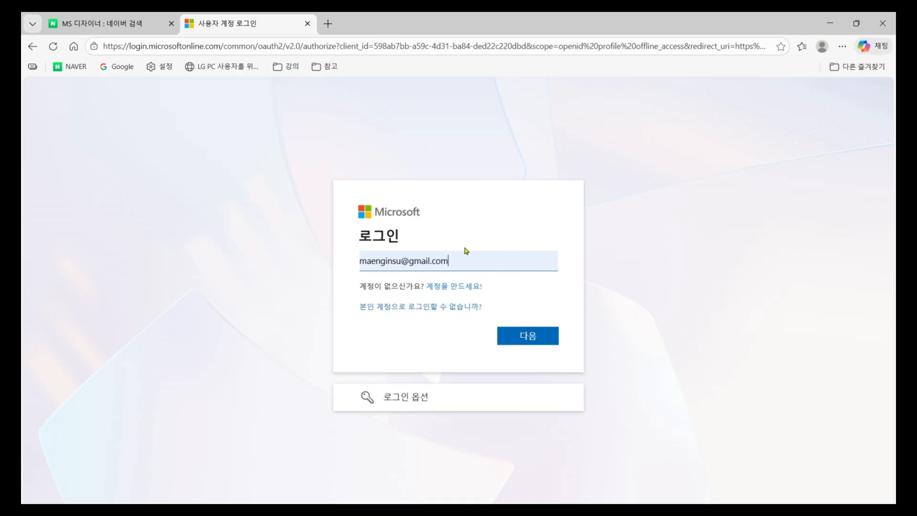
- Submit the e-mail, request a sign-in code by e-mail, and enter the 6-digit verification code
click(536, 342)
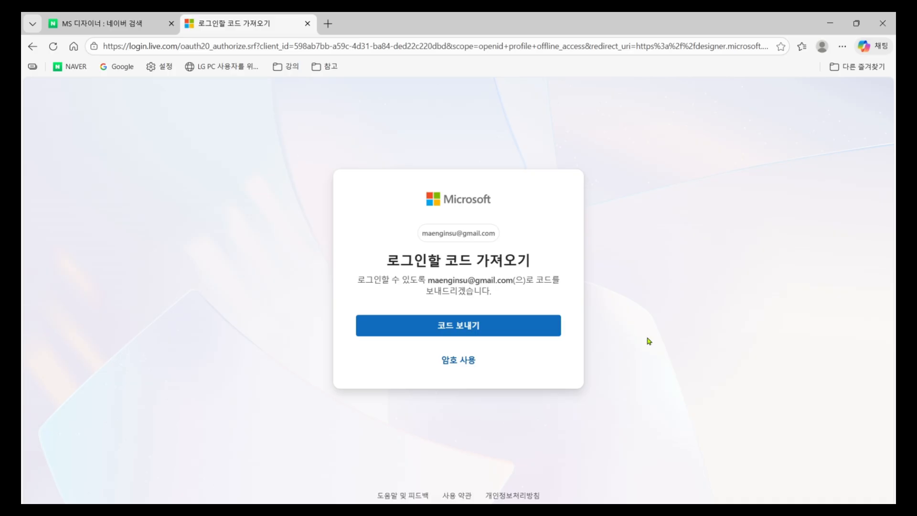
click(465, 332)
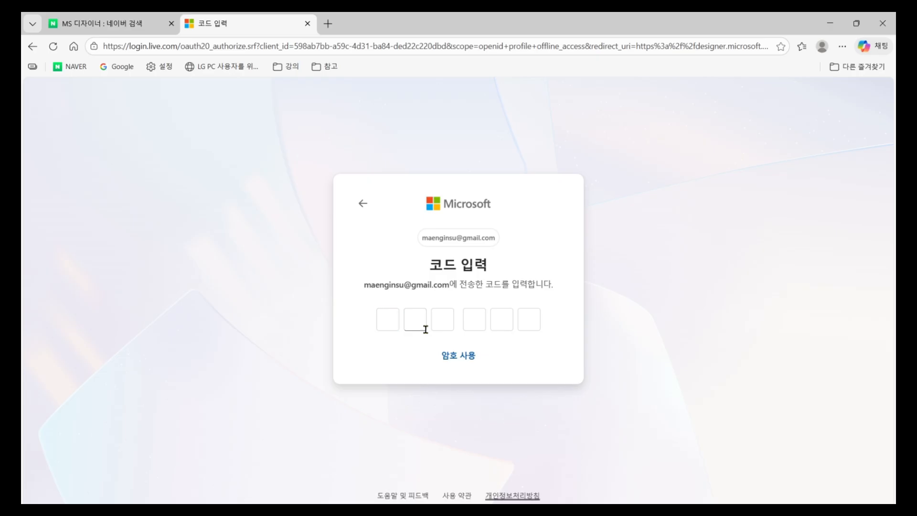
key(shift+Tab)
key(shift+Tab)
key(shift+Tab)
key(shift+Tab)
key(shift+Tab)
key(shift+Tab)
click(388, 318)
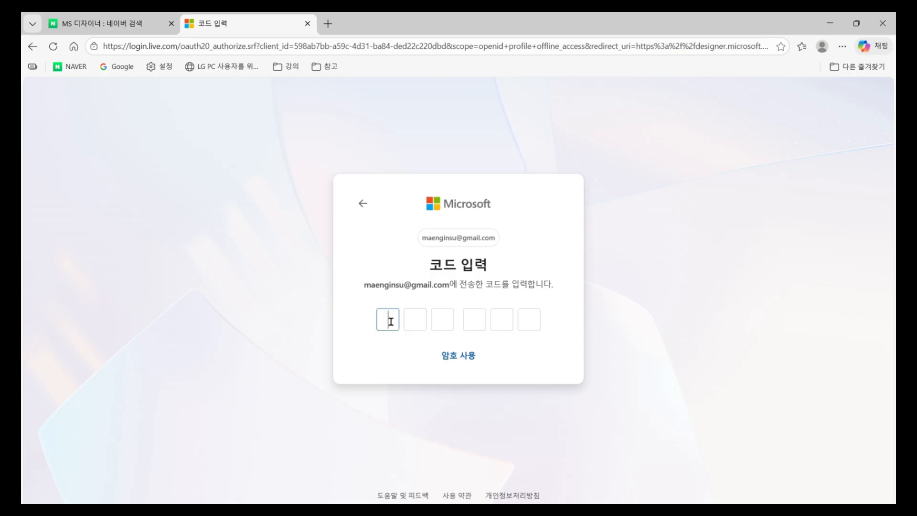
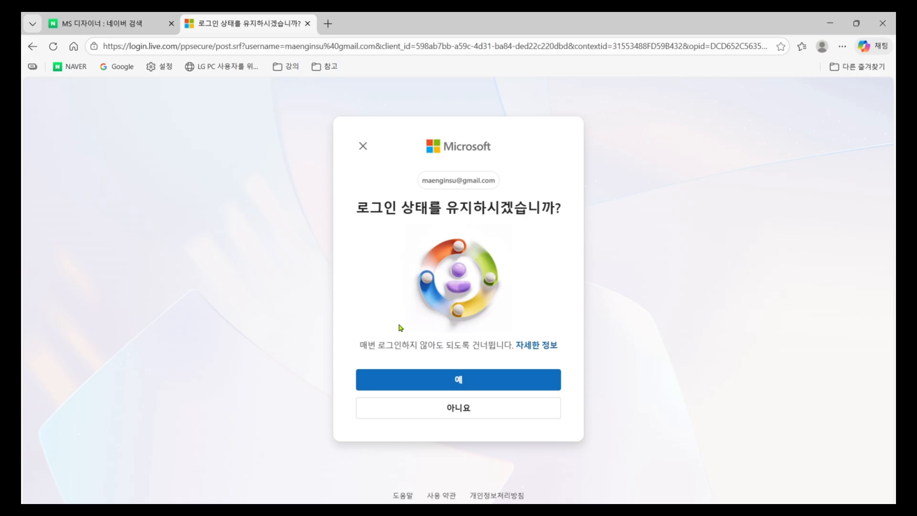
- Choose '아니요' on the stay-signed-in prompt and land on the signed-in Designer home page
click(453, 413)
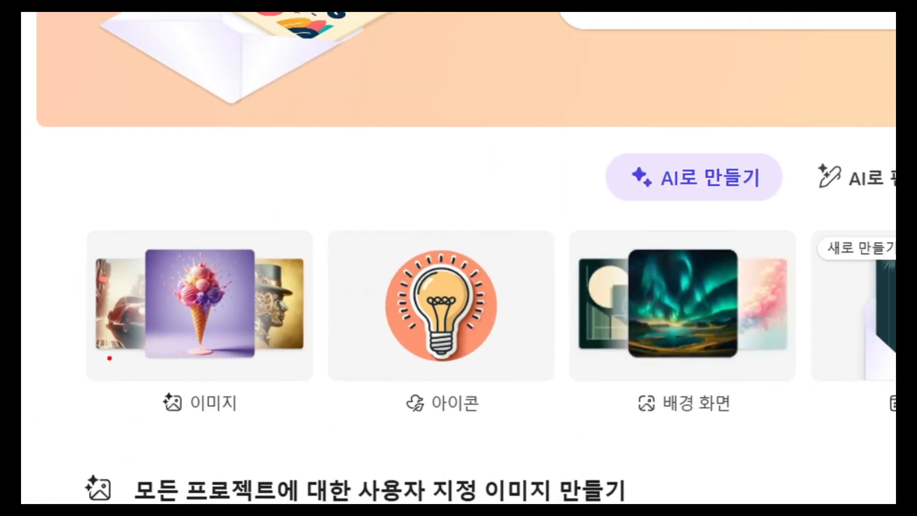
mouse_move(71, 229)
mouse_down()
mouse_move(309, 409)
mouse_move(333, 474)
mouse_up()
mouse_move(316, 225)
mouse_down()
mouse_move(417, 203)
mouse_move(521, 123)
mouse_move(264, 149)
mouse_move(315, 149)
mouse_up()
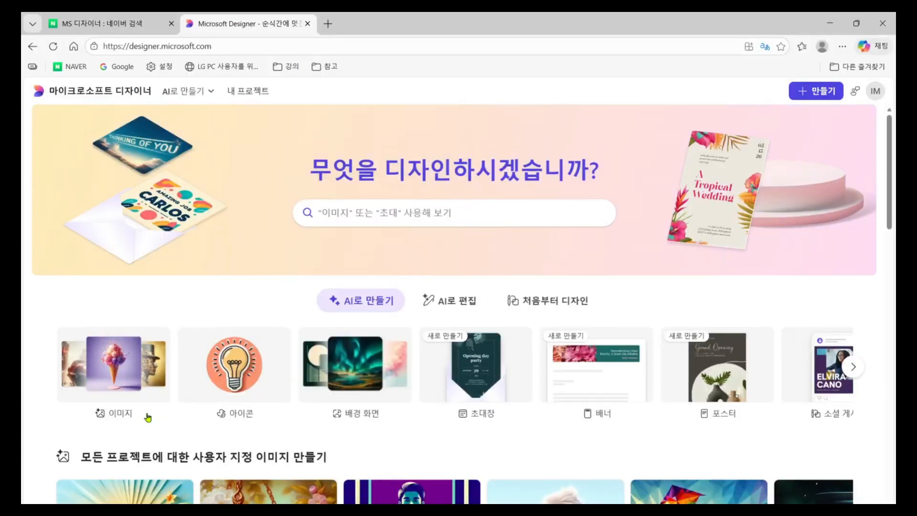
- Open the '이미지' AI creator and scroll through its 아이디어 탐색 example gallery
click(260, 346)
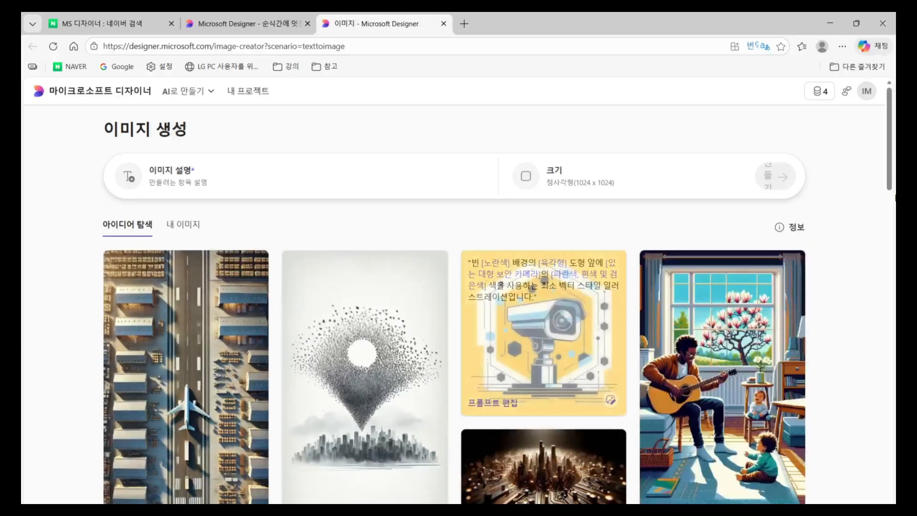
drag(891, 181, 889, 208)
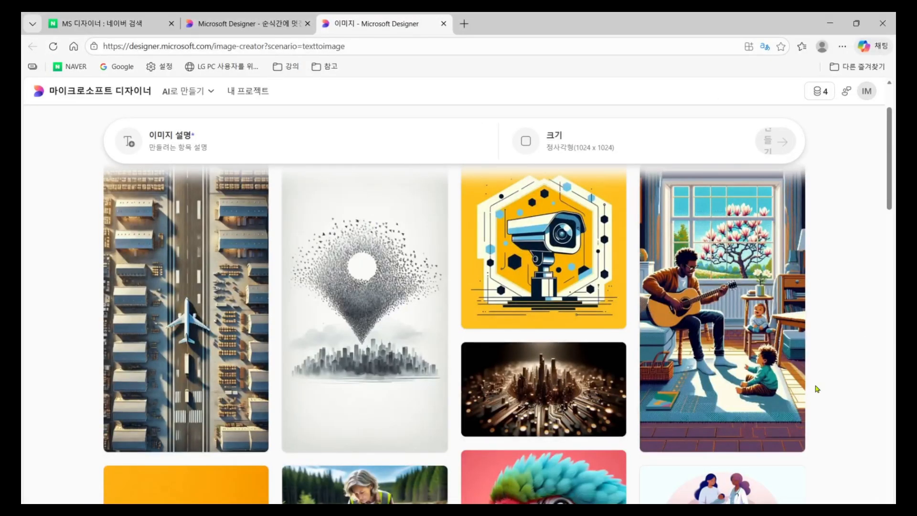
mouse_move(797, 388)
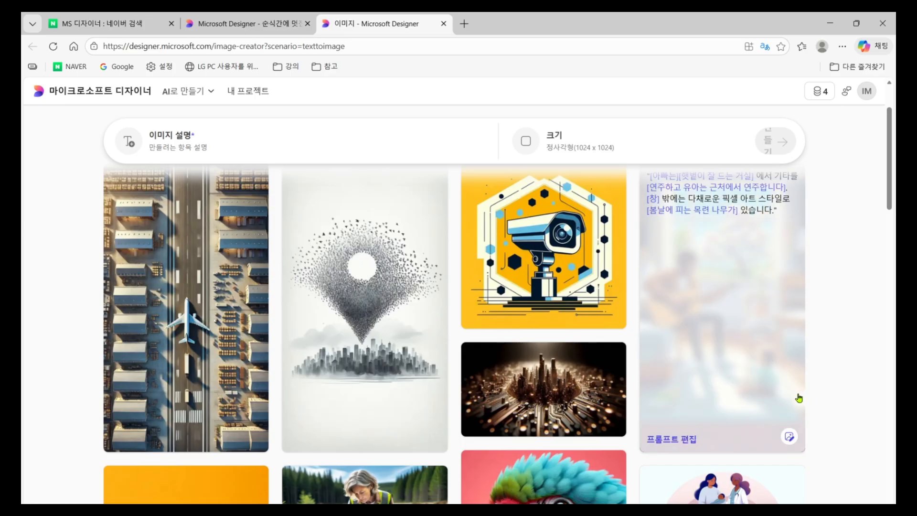
- Reuse the guitar-playing example at 1024x1792, dismiss the autofill list, and switch to '프롬프트 편집' plain text
click(733, 320)
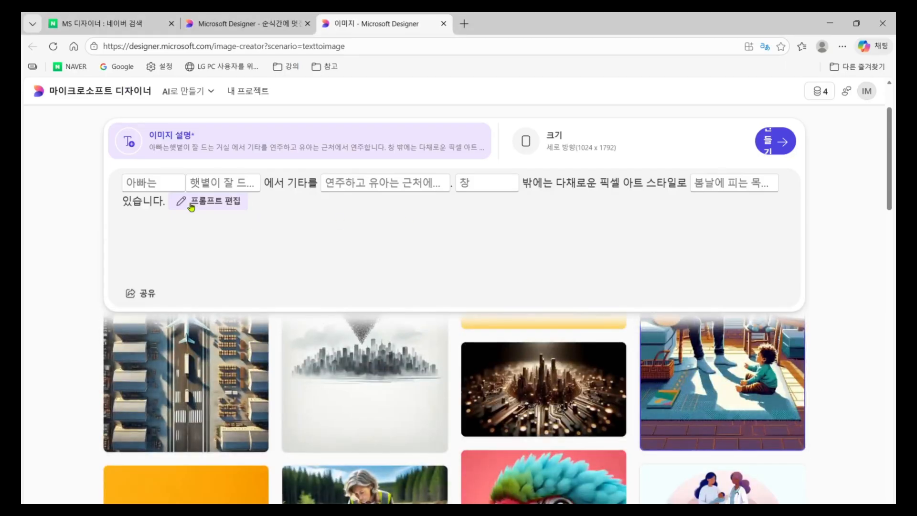
click(121, 152)
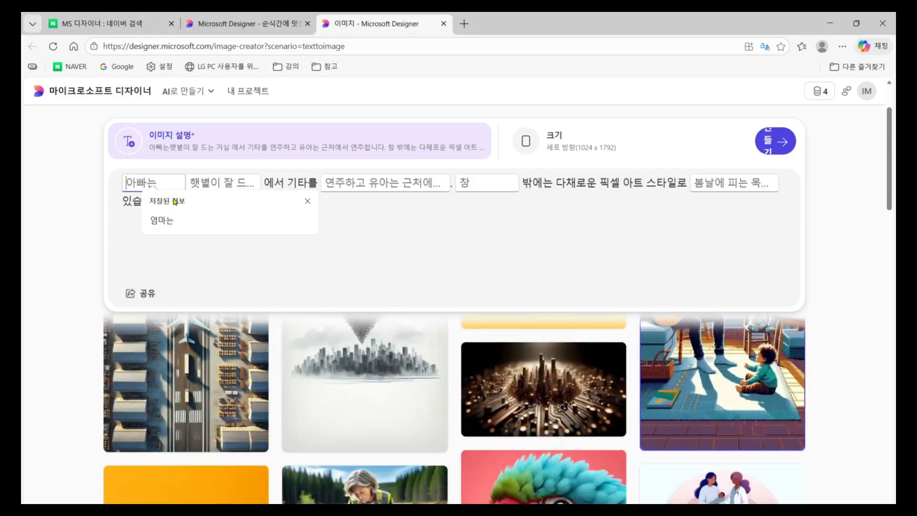
click(412, 261)
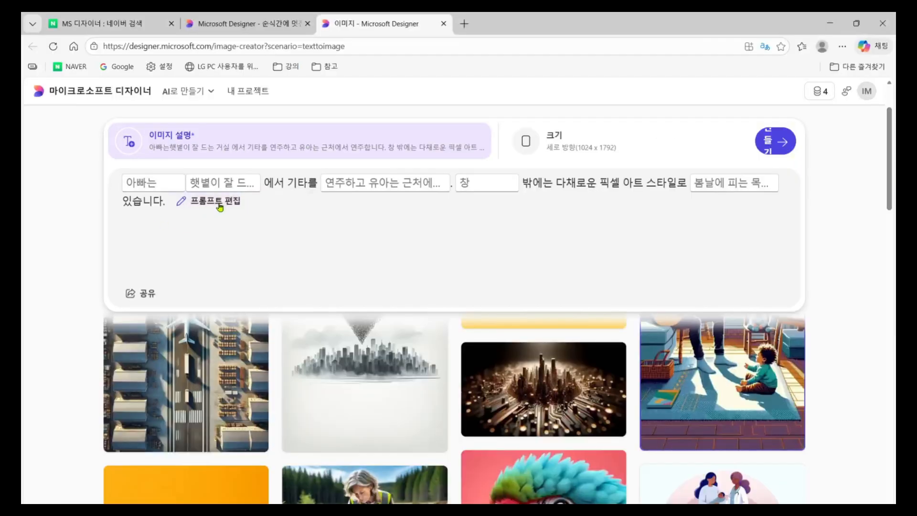
click(219, 202)
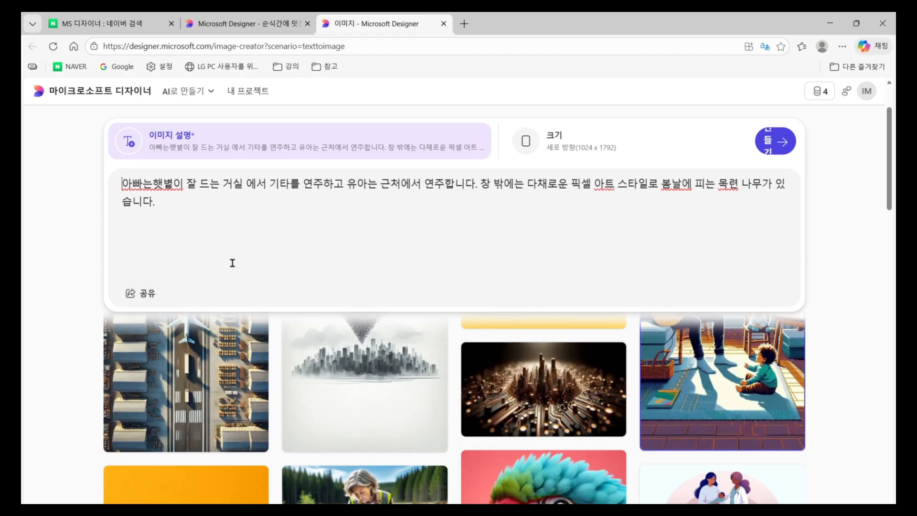
- In the prompt, change 아빠 to 엄마는 and 거실 to 식탁에서
click(143, 184)
key(BackSpace)
key(BackSpace)
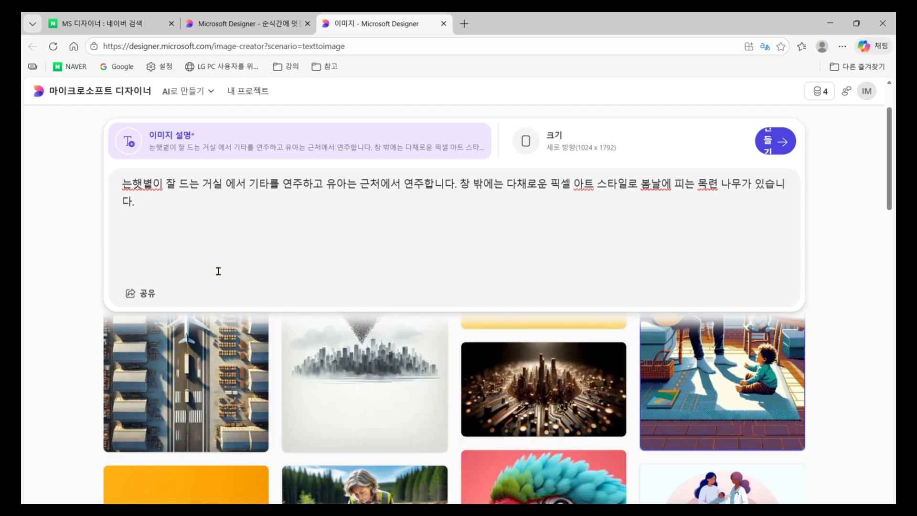
text(어ㅁ마)
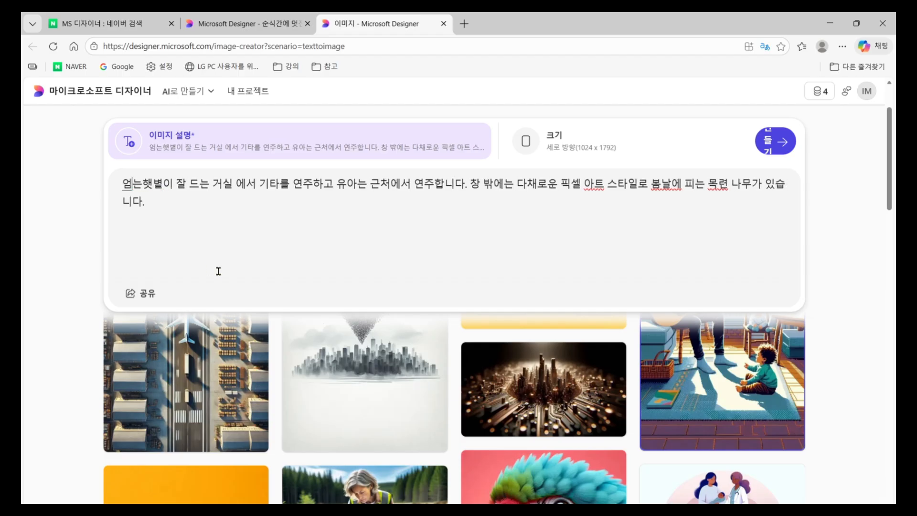
key(Right)
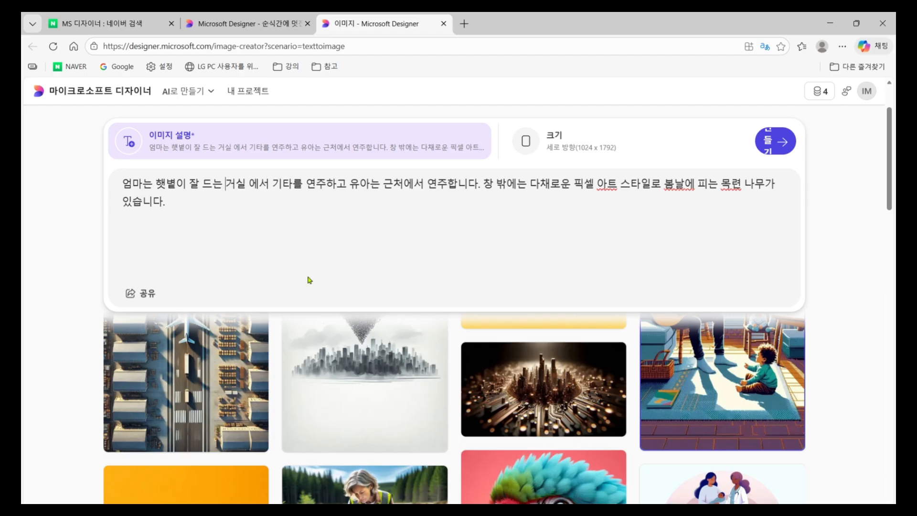
key(Delete)
key(Delete)
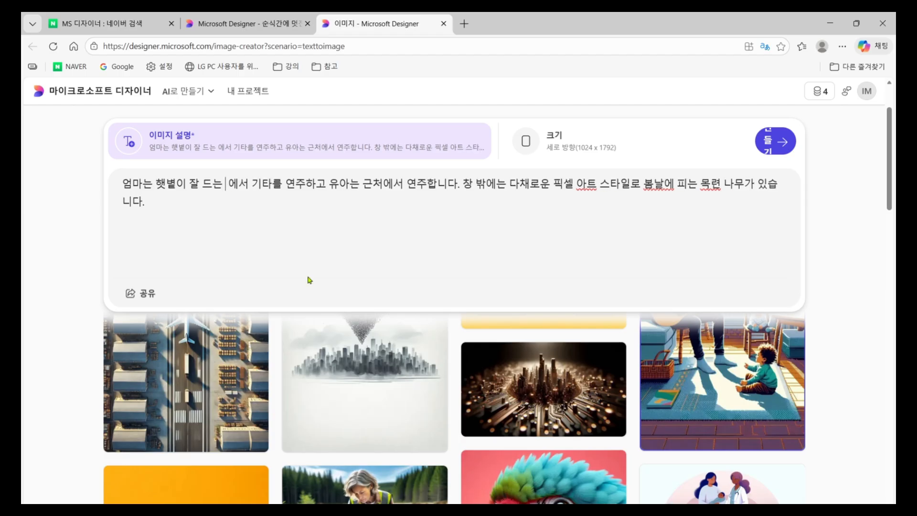
text(식탁)
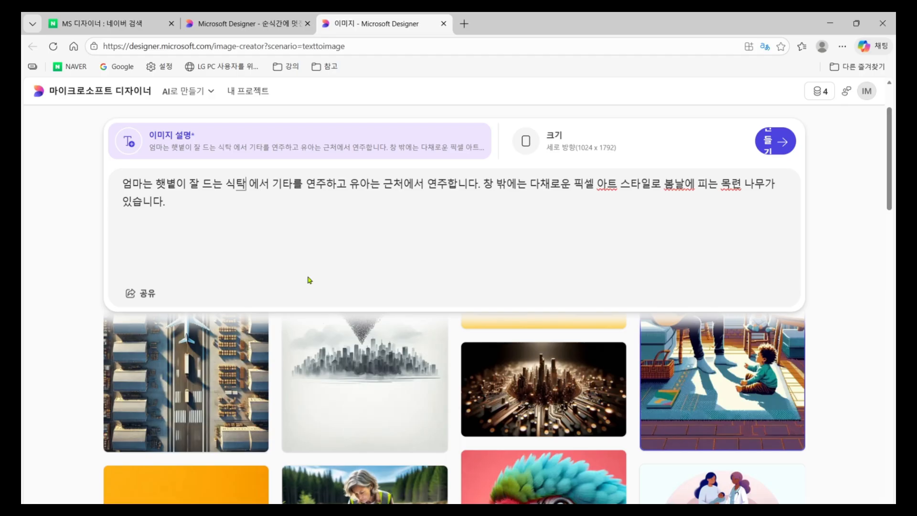
key(Delete)
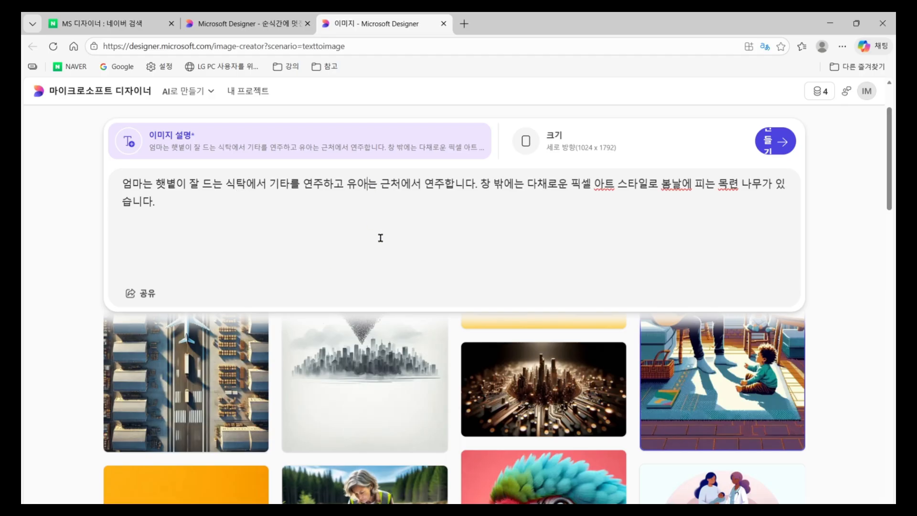
- Replace 유아는 with 자녀들은 in the prompt
key(BackSpace)
key(BackSpace)
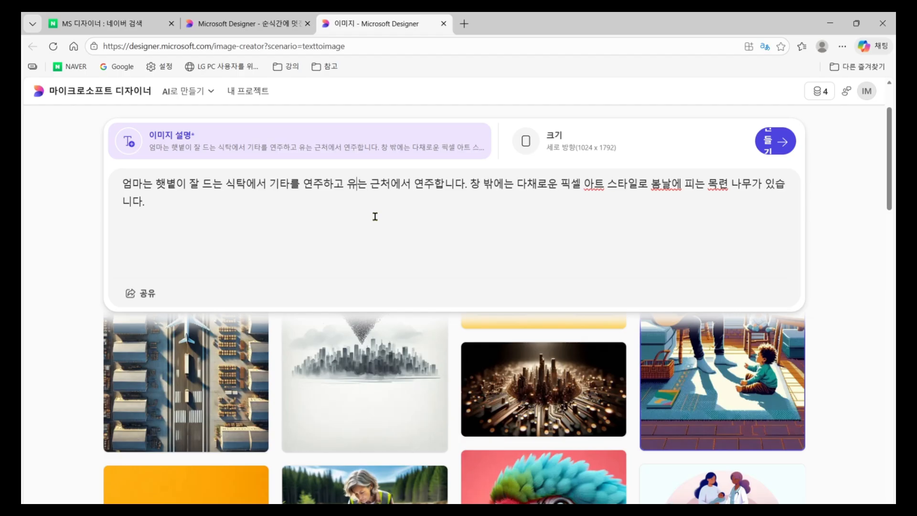
text(재)
text(녀들)
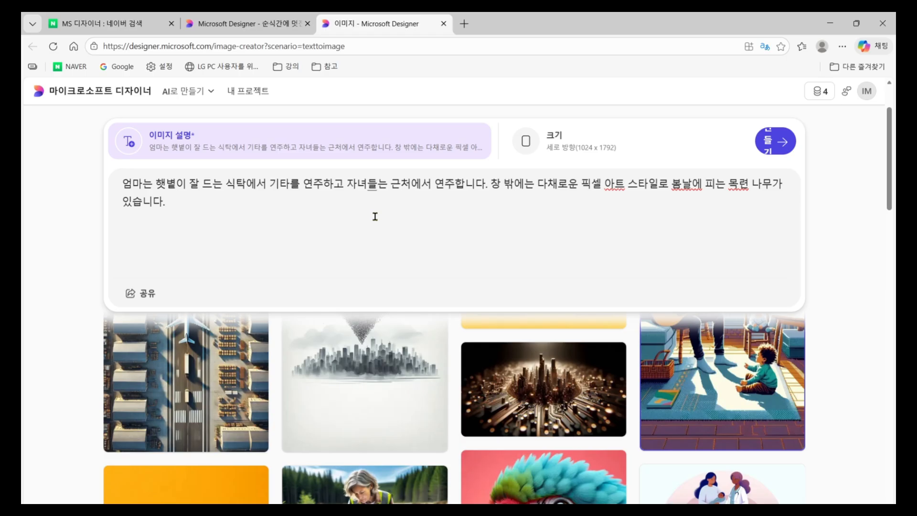
key(Delete)
text(은)
- Change the season 봄날 to 가을날 and the tree 목련 to 은행나무
click(693, 184)
key(BackSpace)
key(BackSpace)
text(가을날)
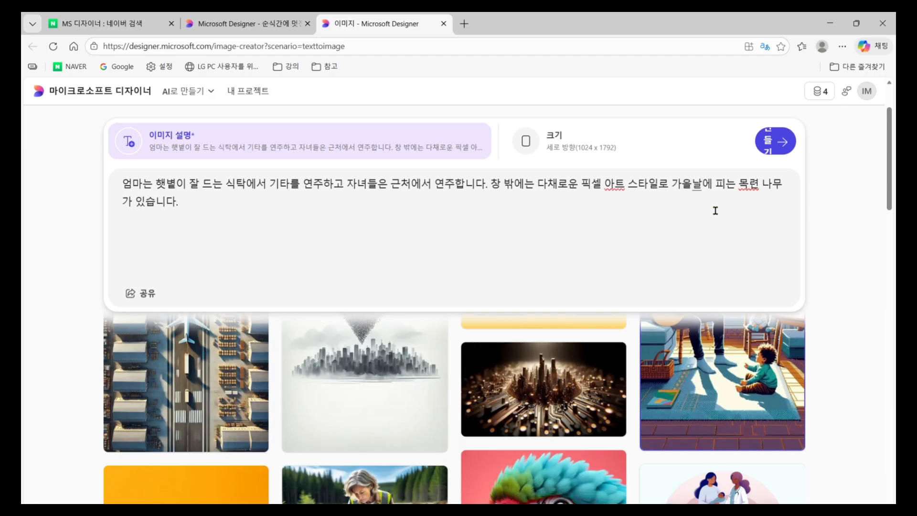
click(763, 183)
key(BackSpace)
key(BackSpace)
key(BackSpace)
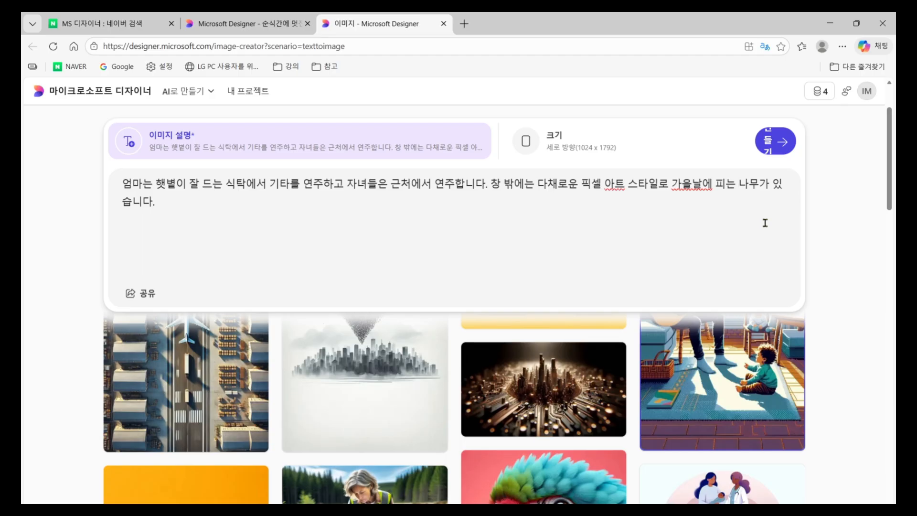
text(은행)
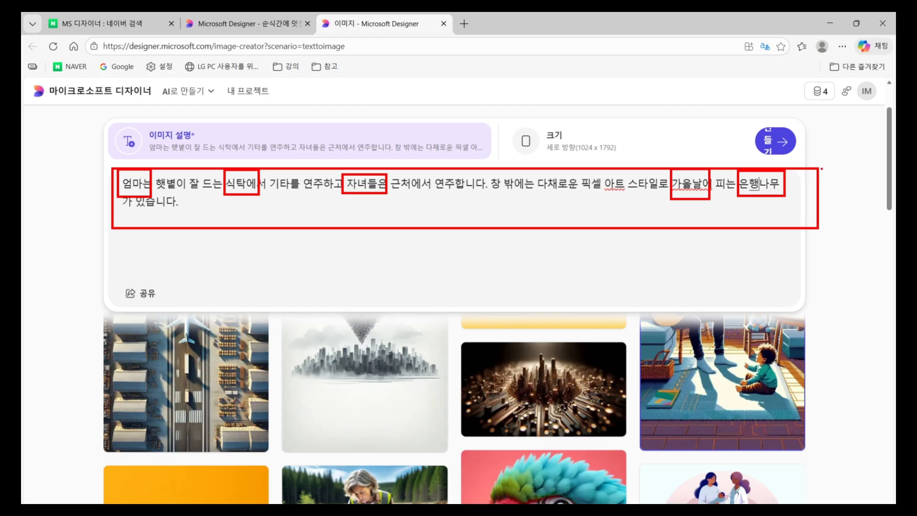
mouse_move(750, 118)
mouse_down()
mouse_move(803, 161)
mouse_move(889, 135)
mouse_up()
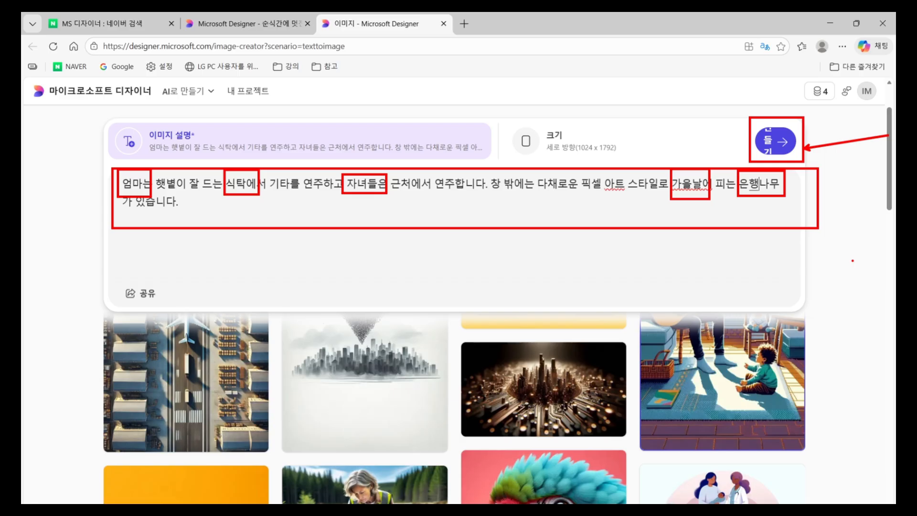
key(Escape)
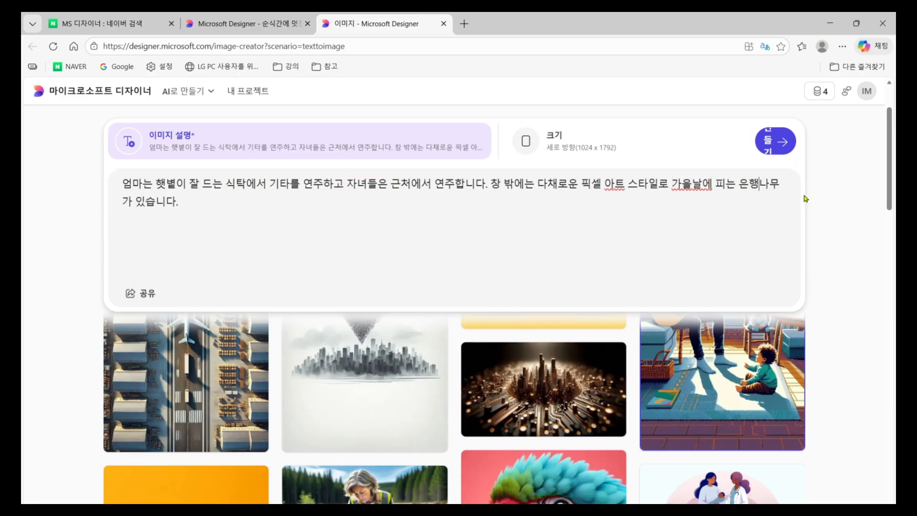
- Generate four pixel-art images of the mother playing guitar with children by autumn ginkgo trees
click(781, 140)
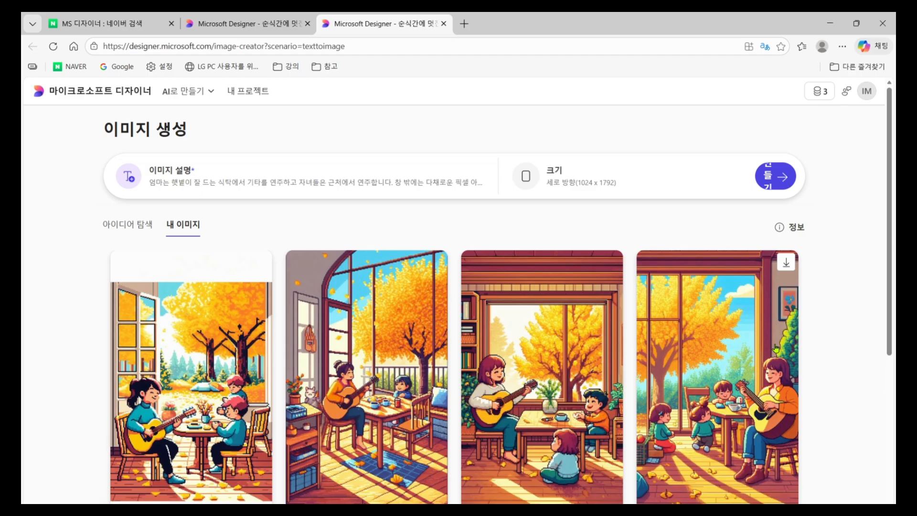
drag(892, 317, 891, 344)
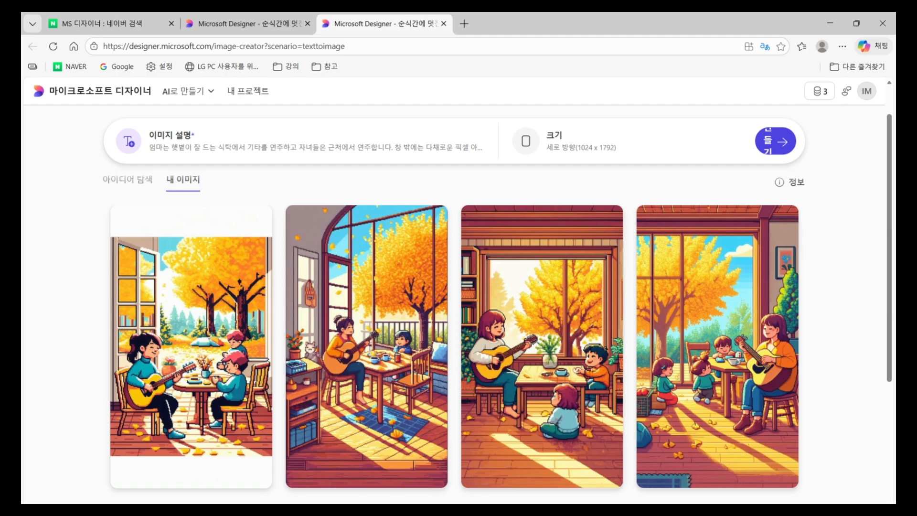
mouse_move(372, 356)
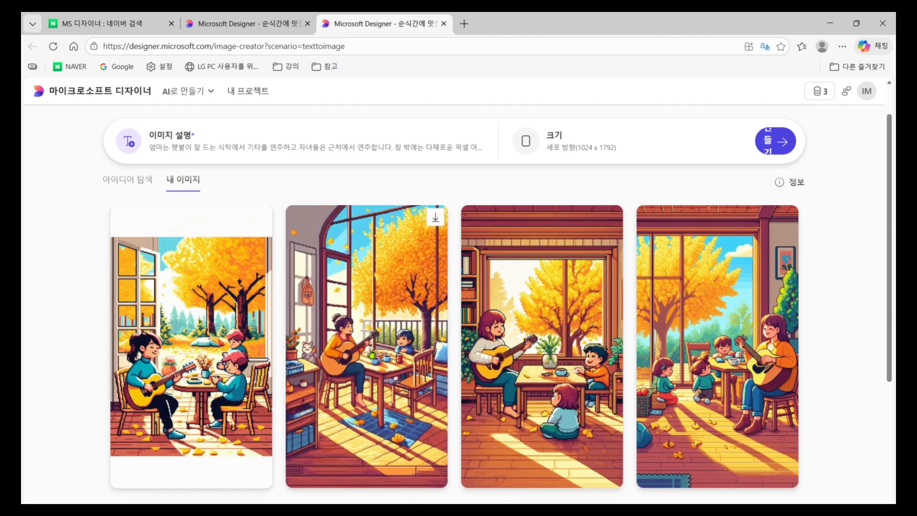
- Browse the generated images full-size and return to the first one, with the girl playing guitar
click(372, 356)
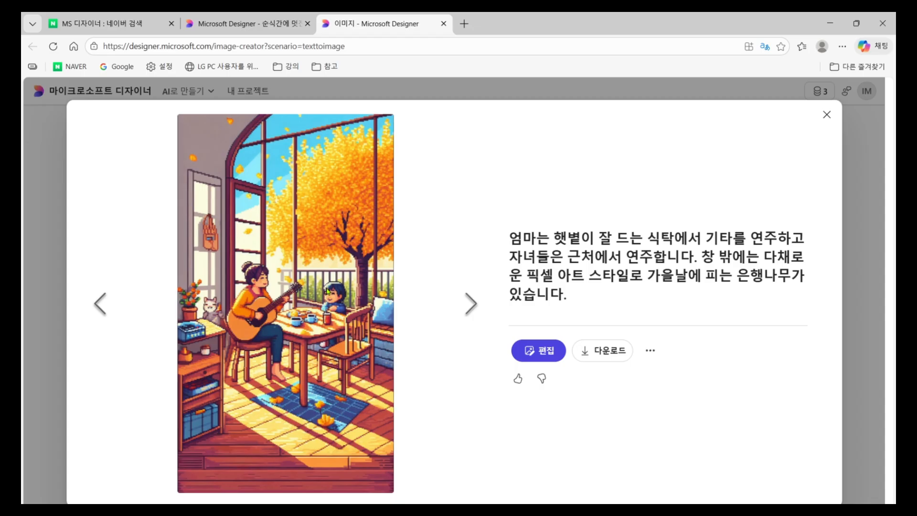
click(474, 306)
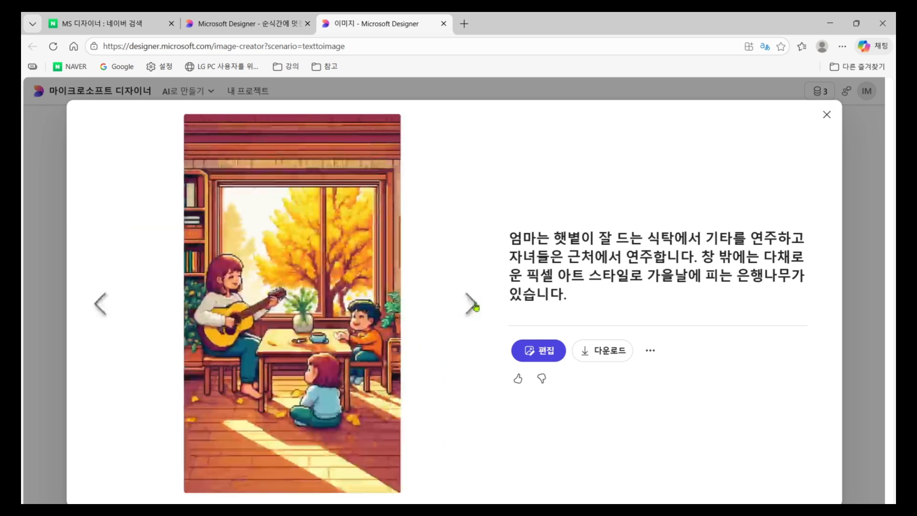
click(471, 308)
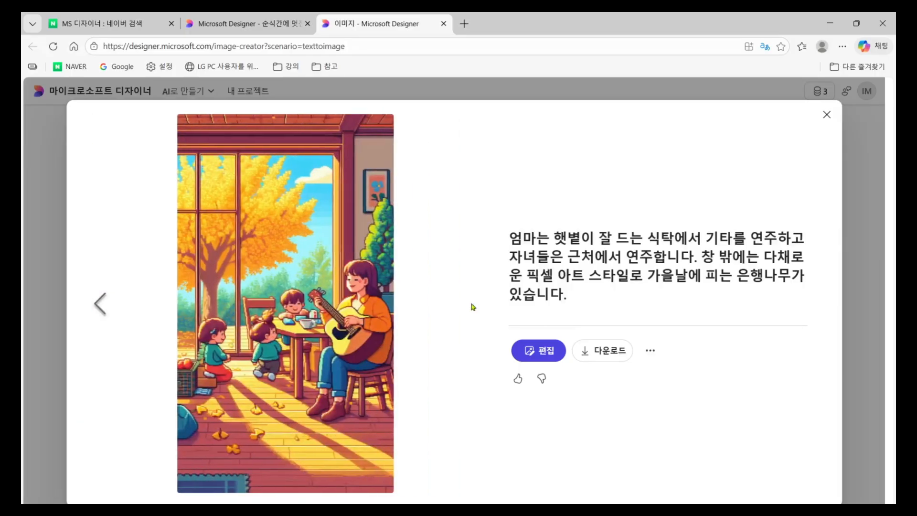
click(100, 304)
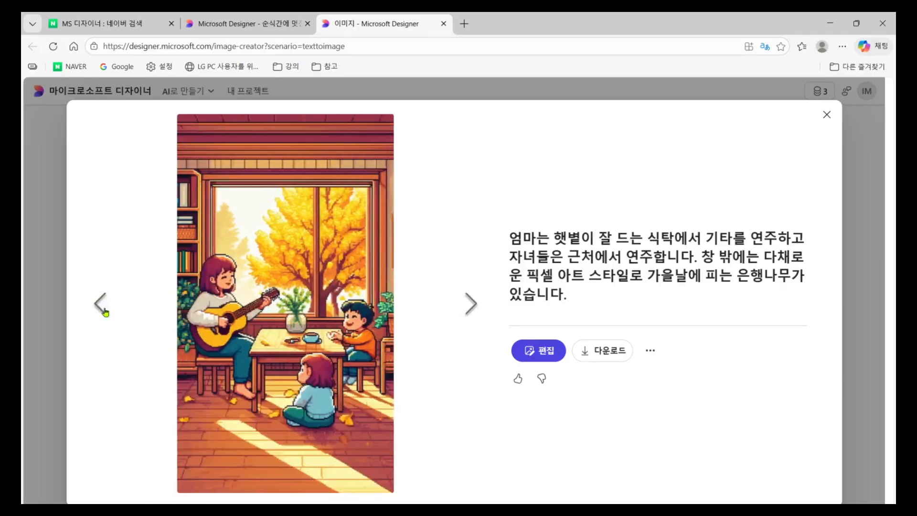
click(103, 306)
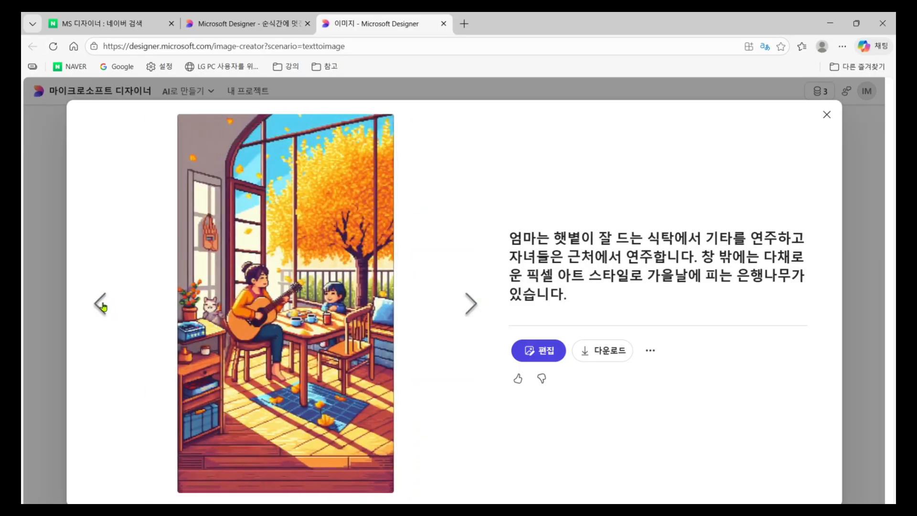
click(101, 305)
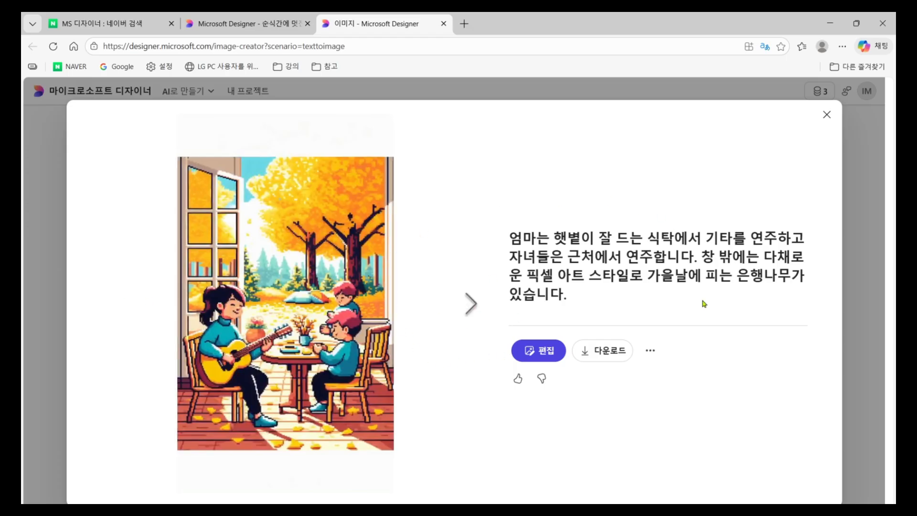
key(ctrl+1)
- Download the chosen guitar picture as a JPEG file (308 KB)
click(614, 371)
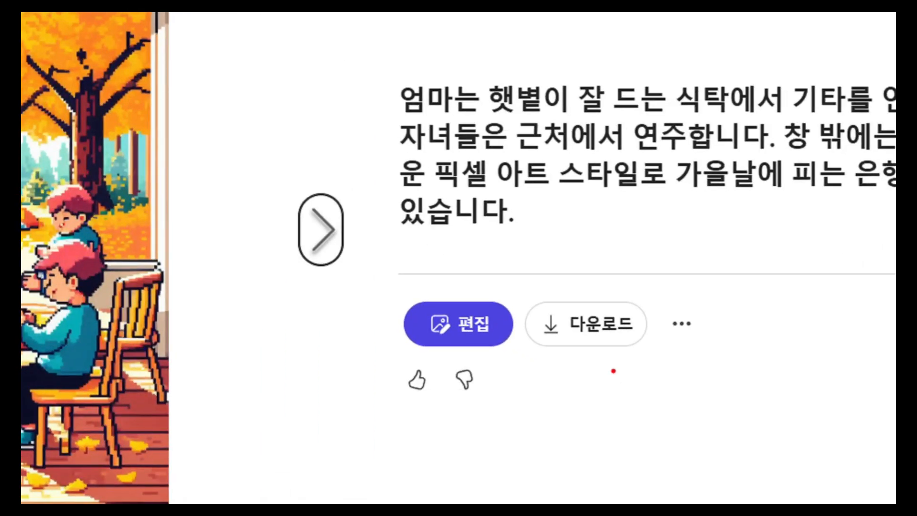
mouse_move(506, 269)
mouse_down()
mouse_move(616, 367)
mouse_move(683, 367)
mouse_move(667, 354)
mouse_move(642, 343)
mouse_move(715, 422)
mouse_up()
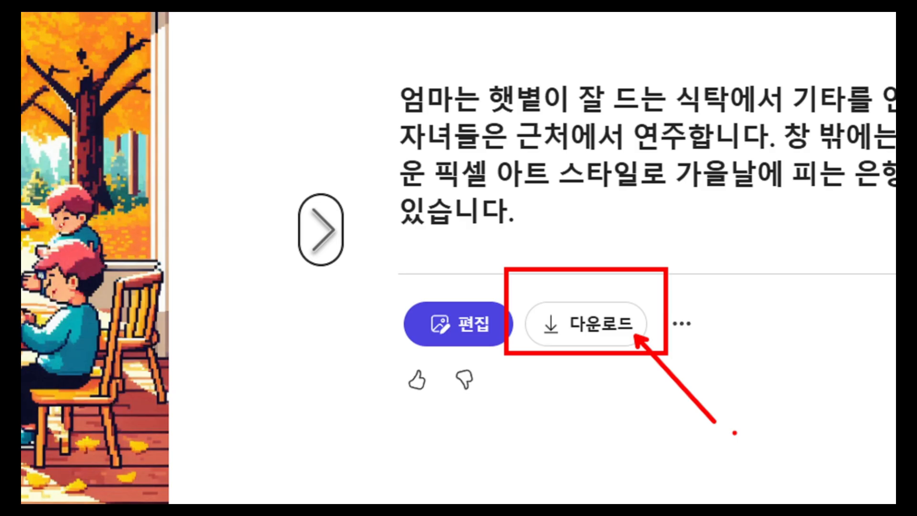
key(Escape)
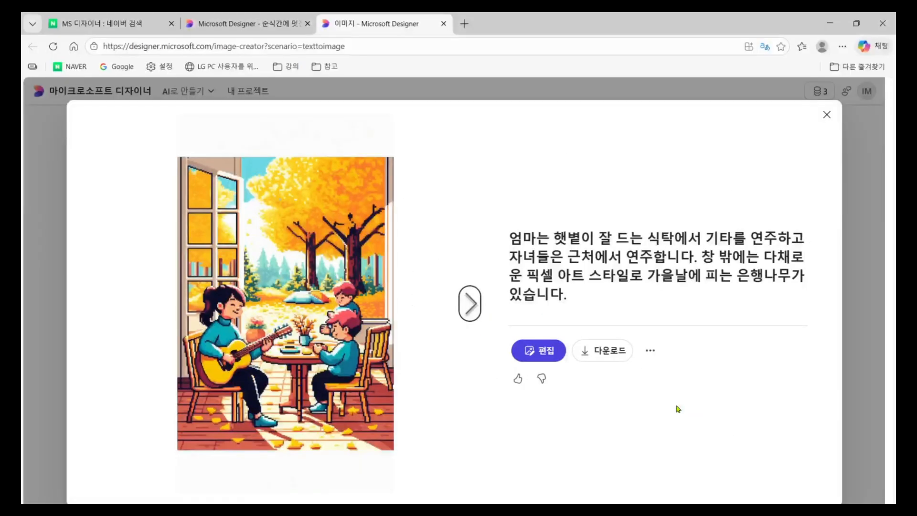
click(603, 352)
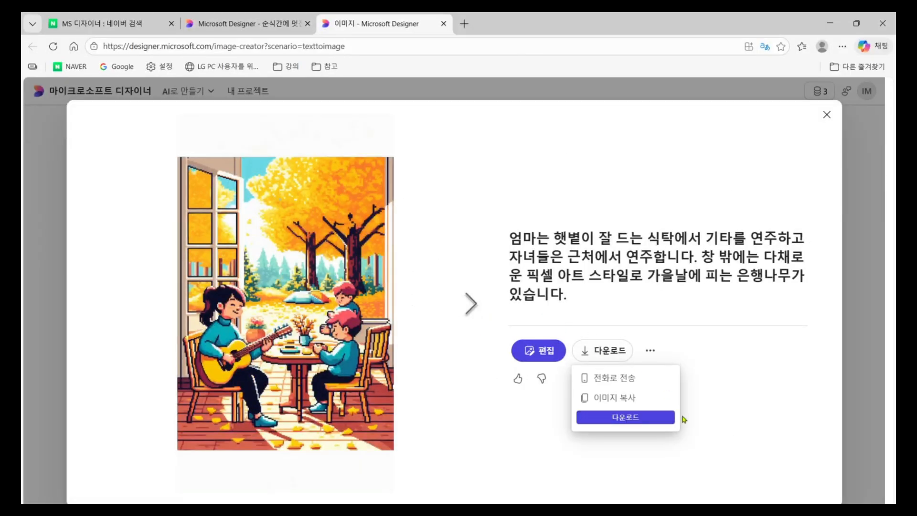
key(ctrl+1)
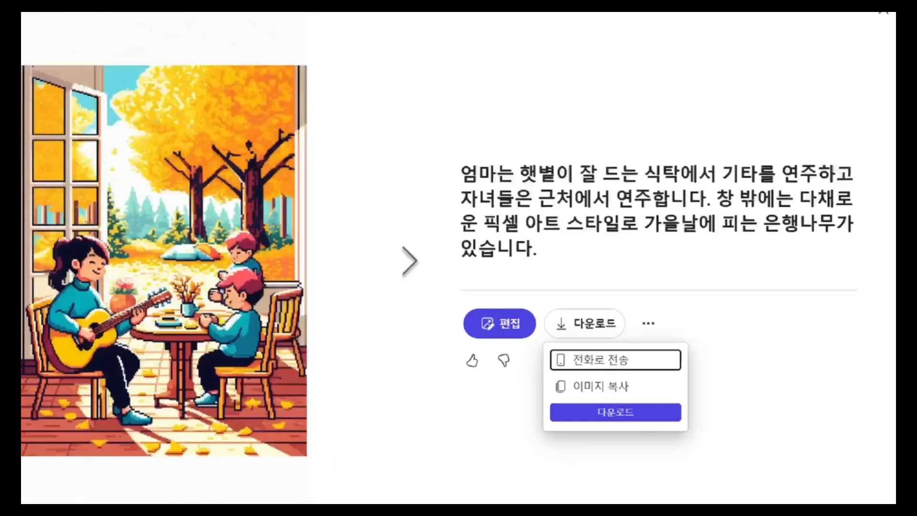
click(656, 434)
drag(489, 373, 748, 440)
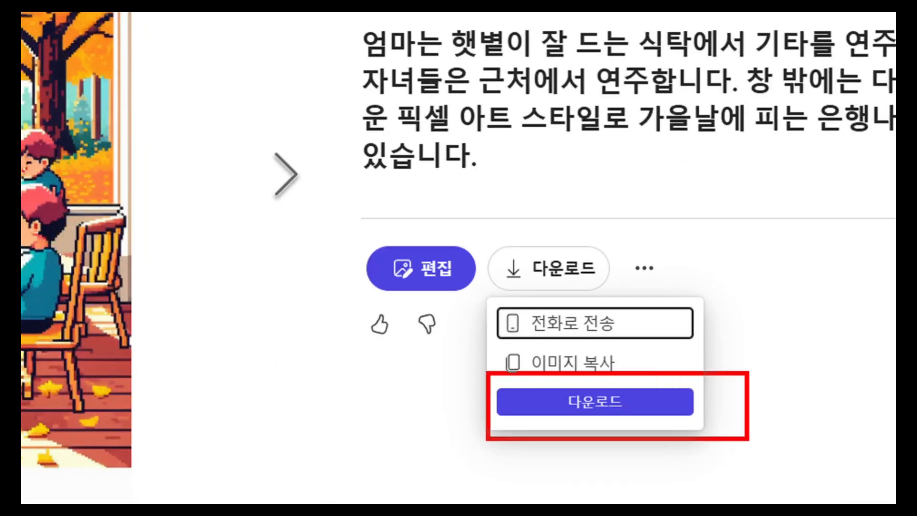
drag(671, 402, 804, 401)
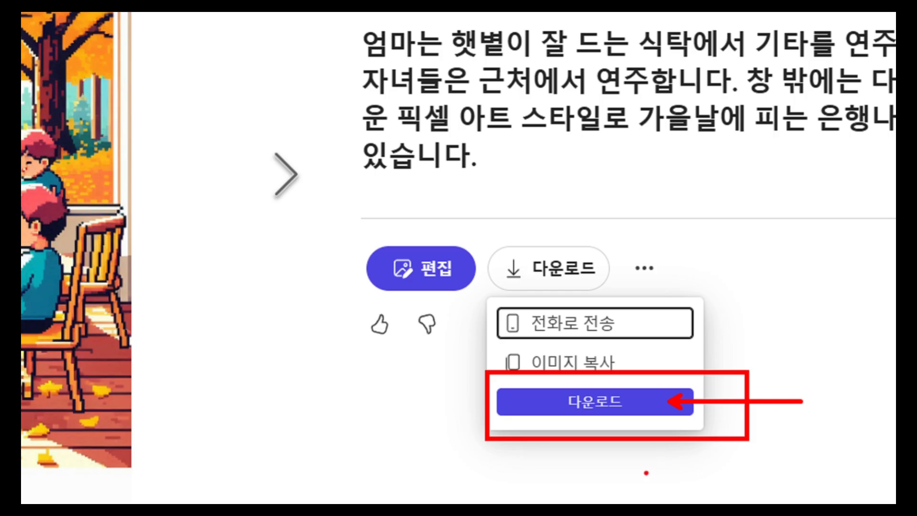
key(Escape)
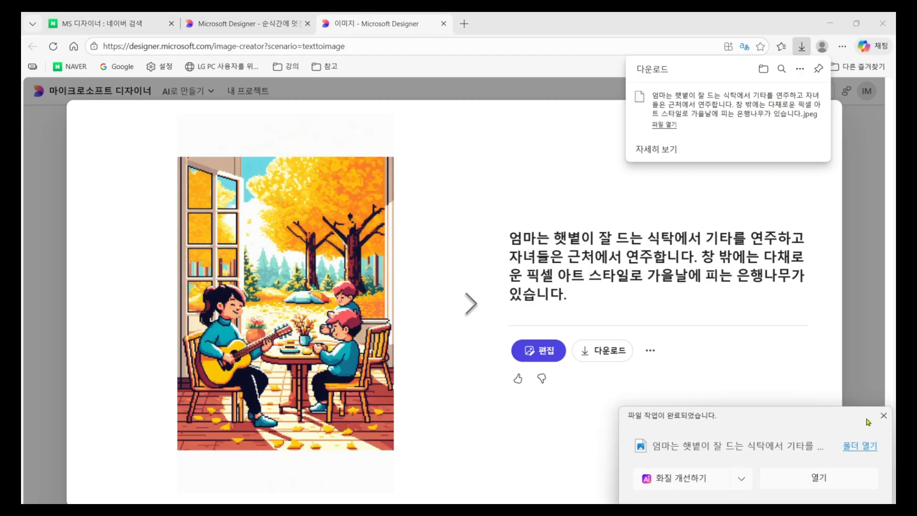
- Dismiss the download-complete notices and minimize the browser to show the desktop
click(884, 415)
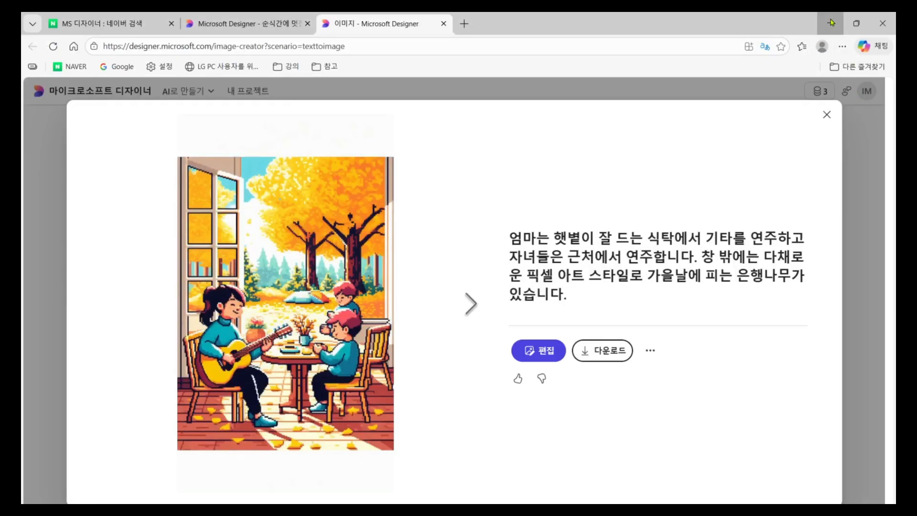
click(831, 22)
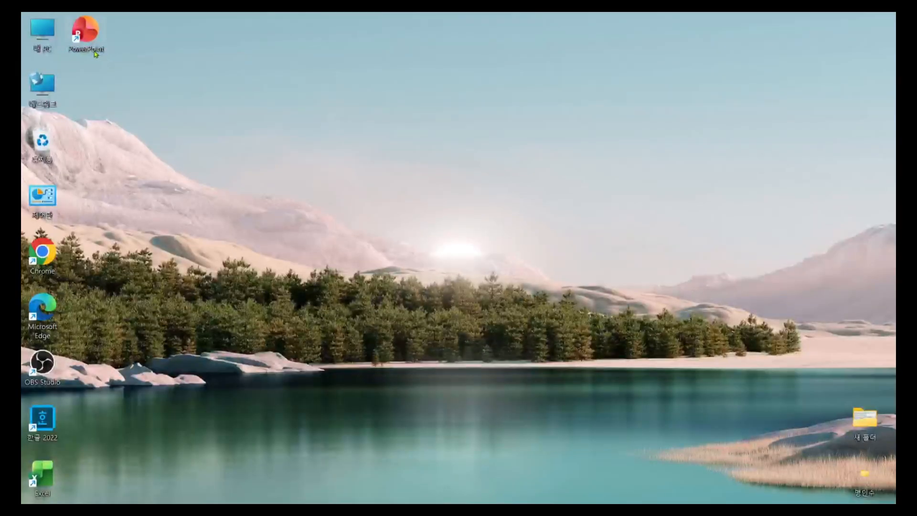
- Check via 내 PC that the guitar JPEG is in the 다운로드 folder, then close File Explorer
double_click(63, 53)
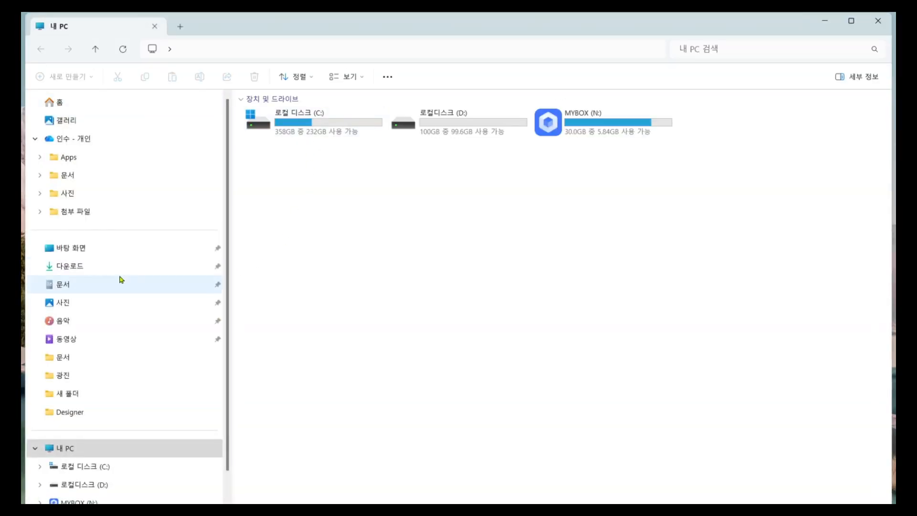
click(81, 269)
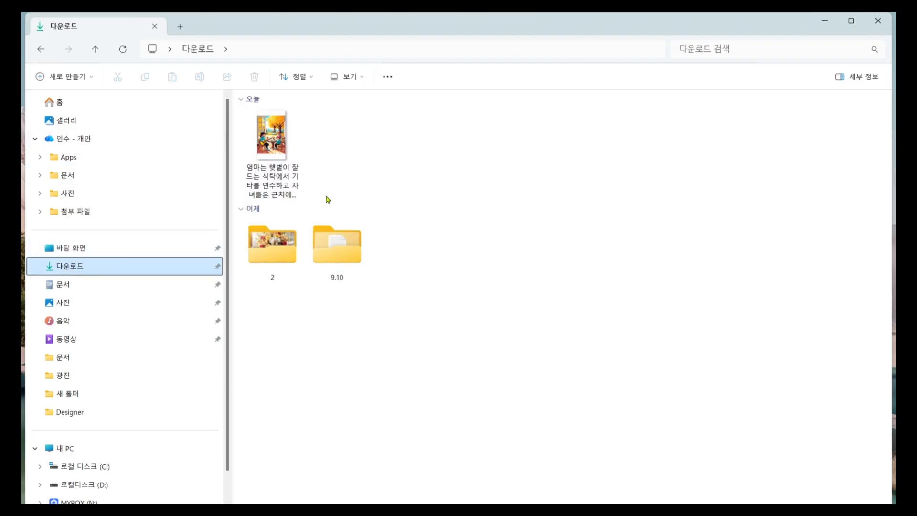
click(290, 148)
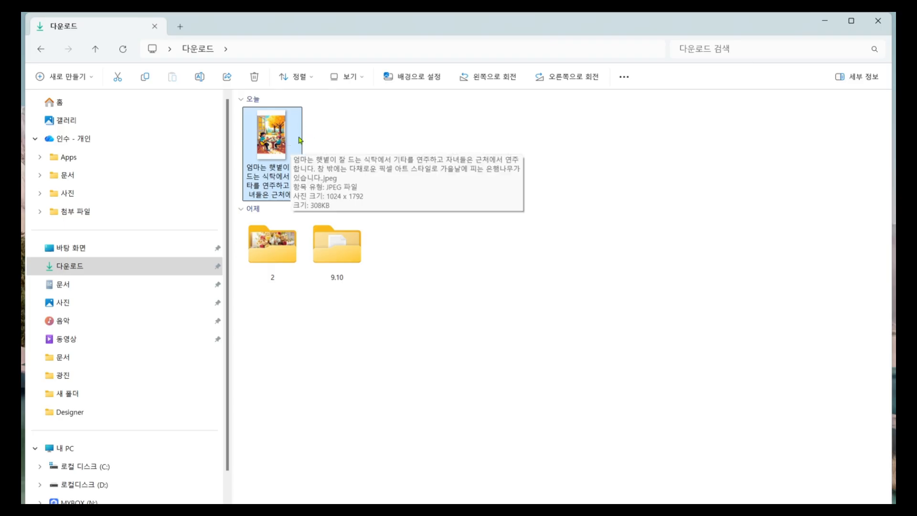
click(882, 23)
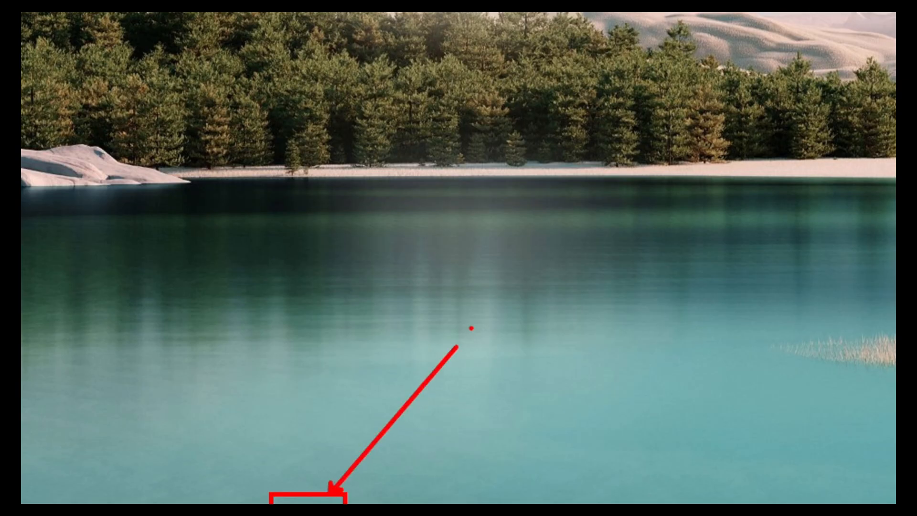
- Restore the Microsoft Designer Edge window from the taskbar
key(Escape)
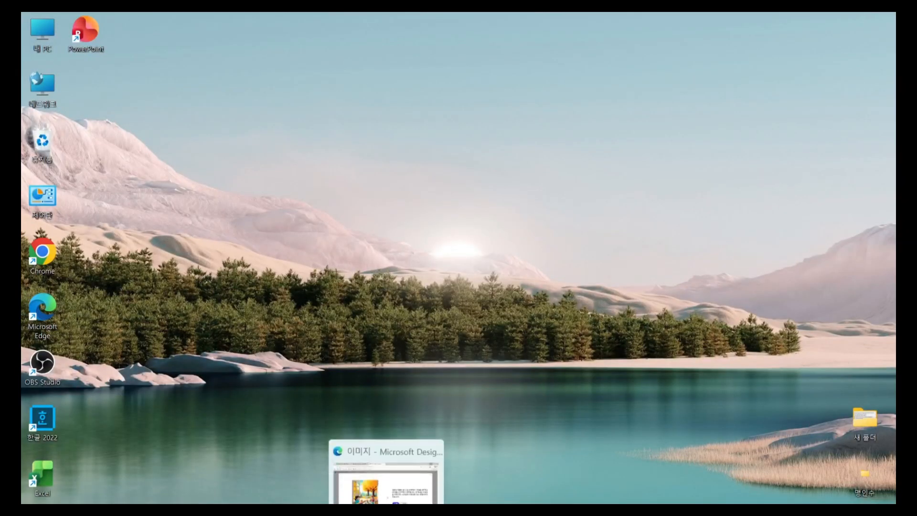
click(386, 502)
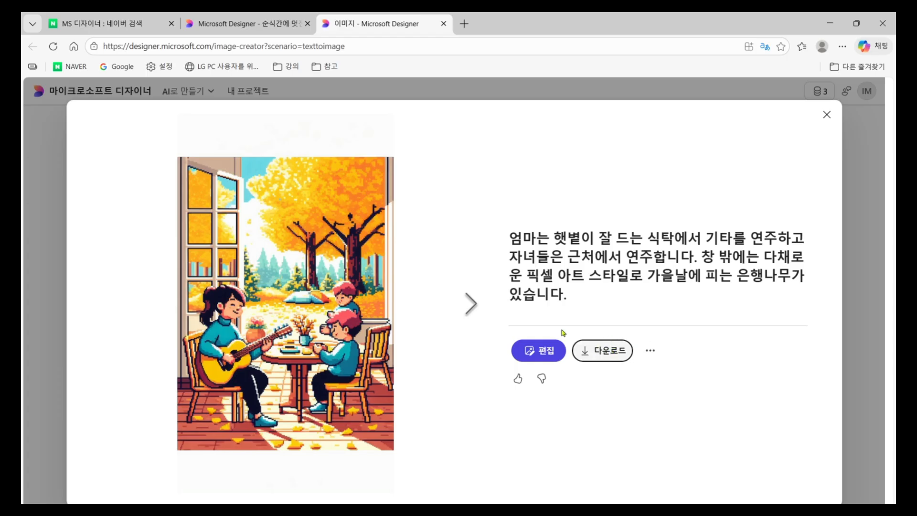
- Move to the next generated image, download it as a JPEG, and dismiss the notification
click(469, 308)
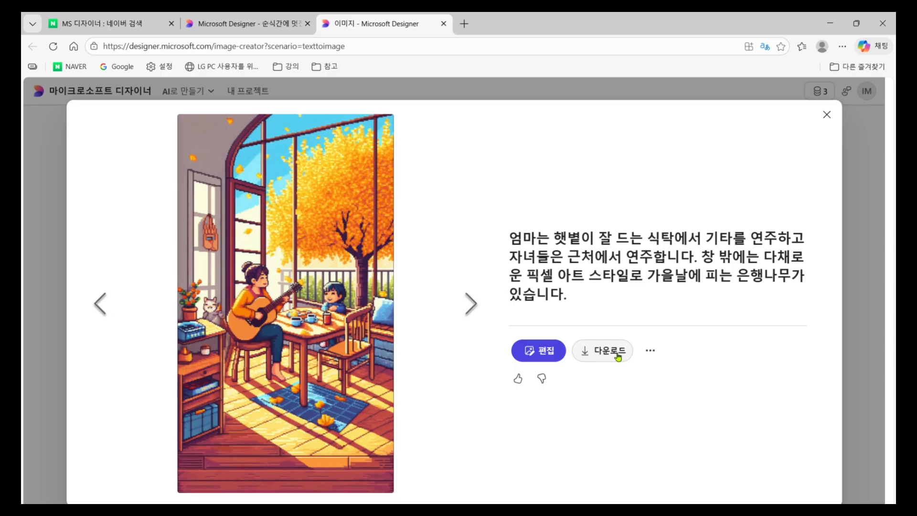
click(618, 356)
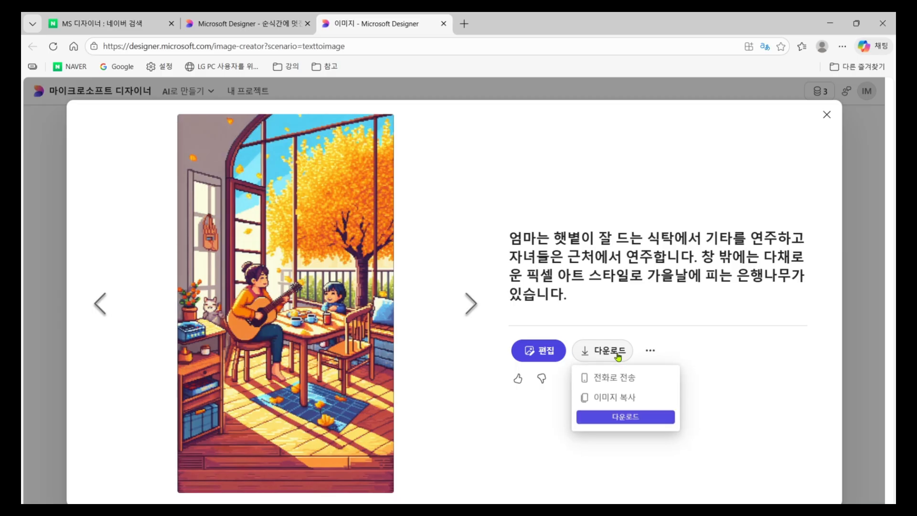
click(626, 428)
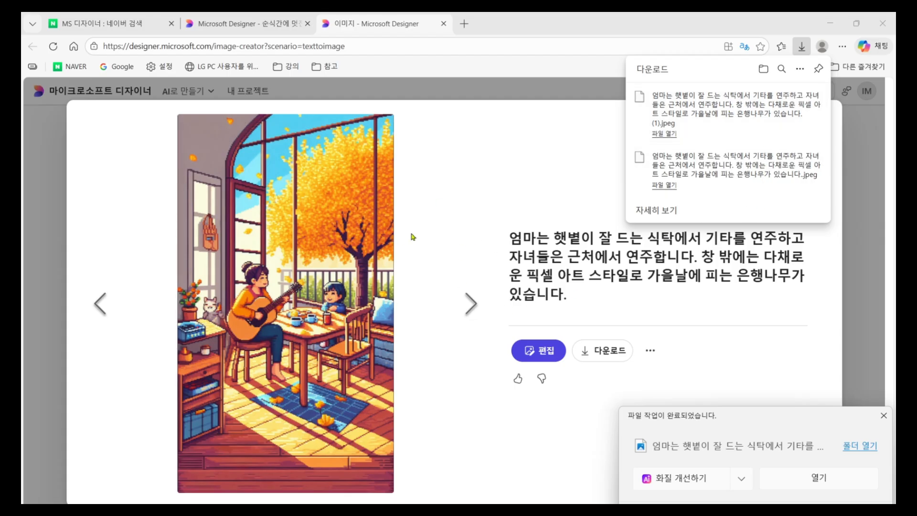
click(884, 415)
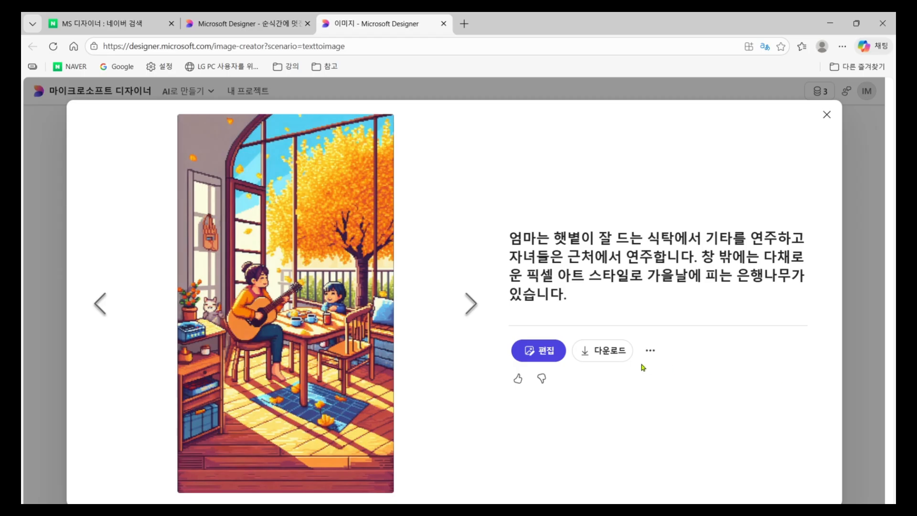
- Choose 전화로 전송 in the download options to show the image's QR code for the phone
click(619, 358)
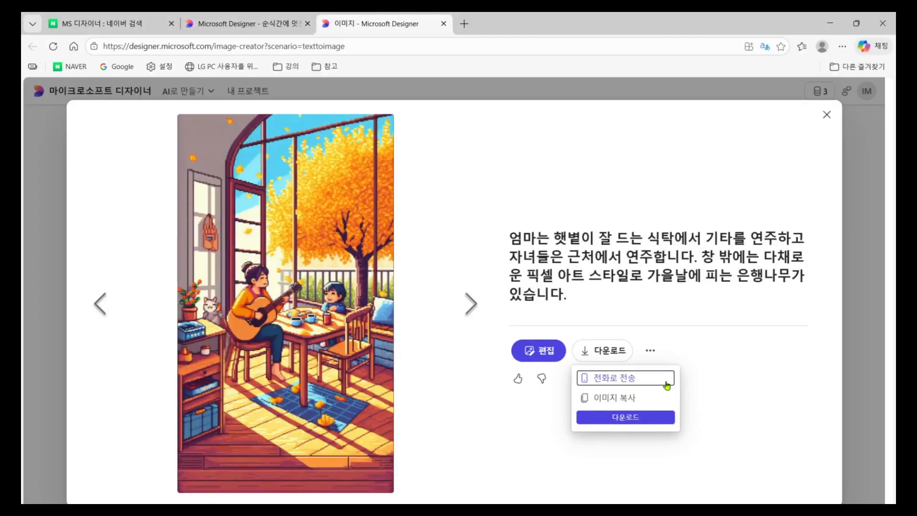
click(667, 380)
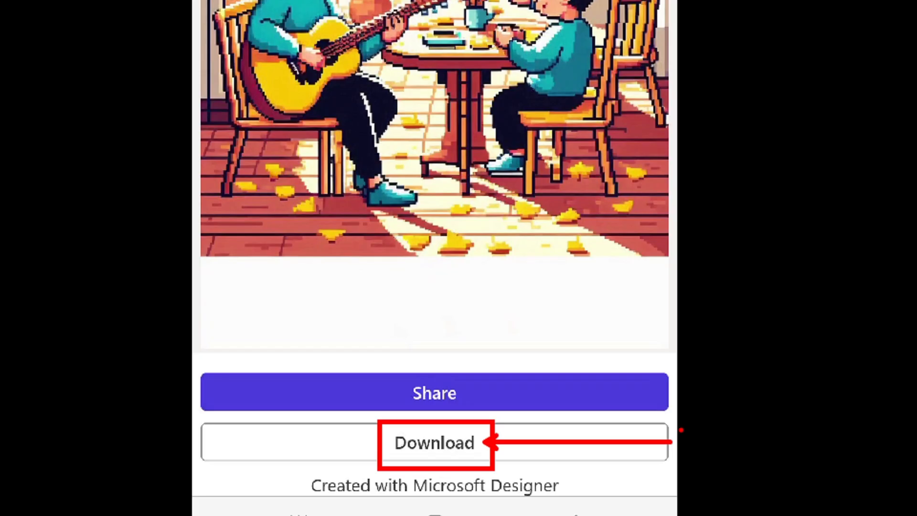
- Save the guitar image on the phone as Designer-7.png
key(Escape)
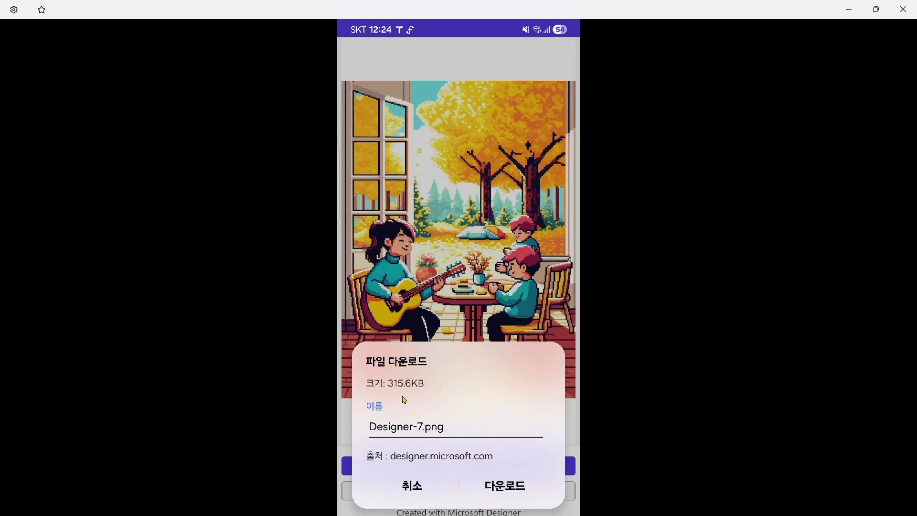
click(496, 486)
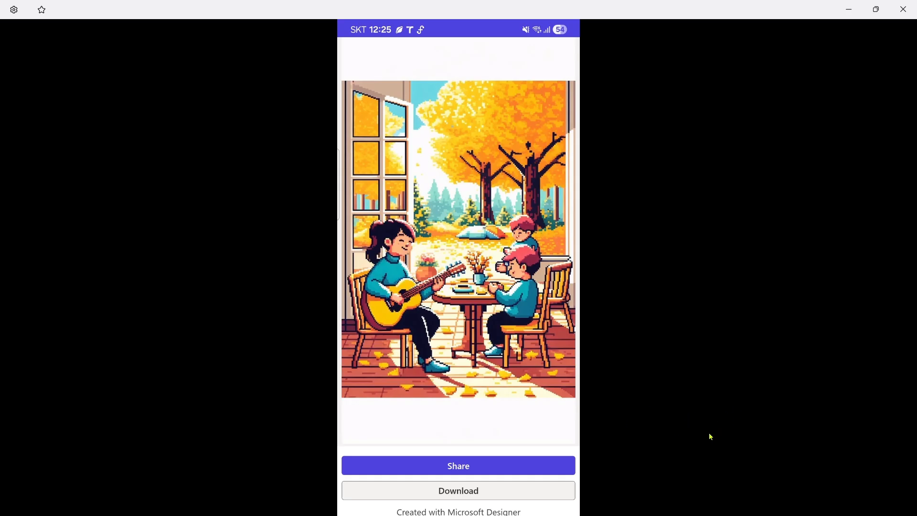
- Open the phone's share options so the downloaded guitar image shows in the Gallery
click(477, 463)
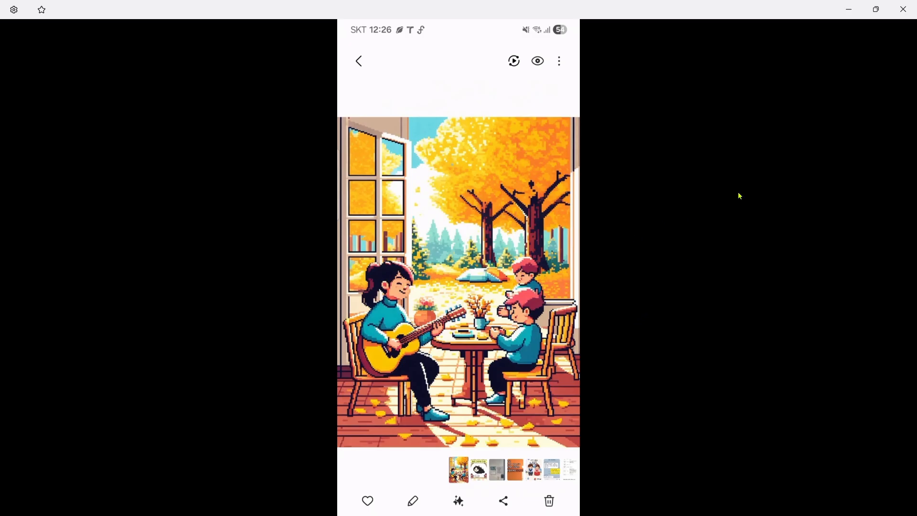
- Close the phone mirror and the image detail view to reach 모든 프로젝트
click(907, 10)
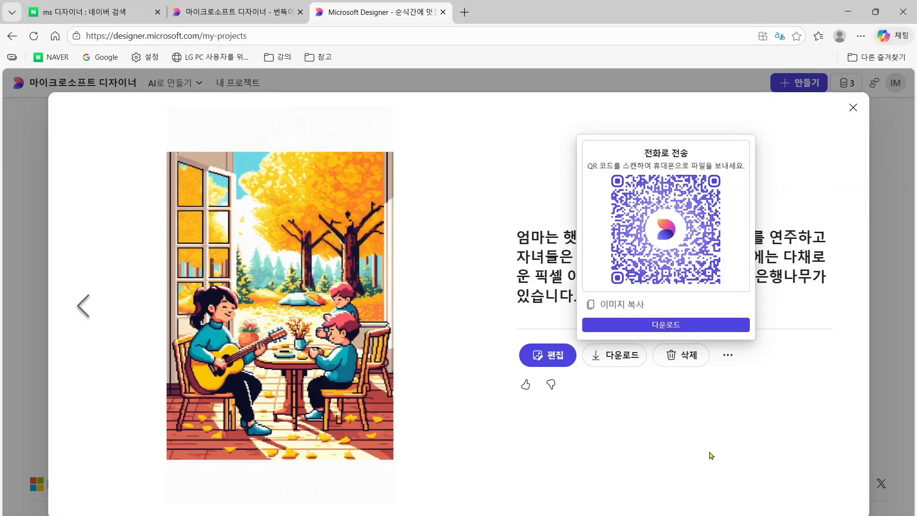
key(Tab)
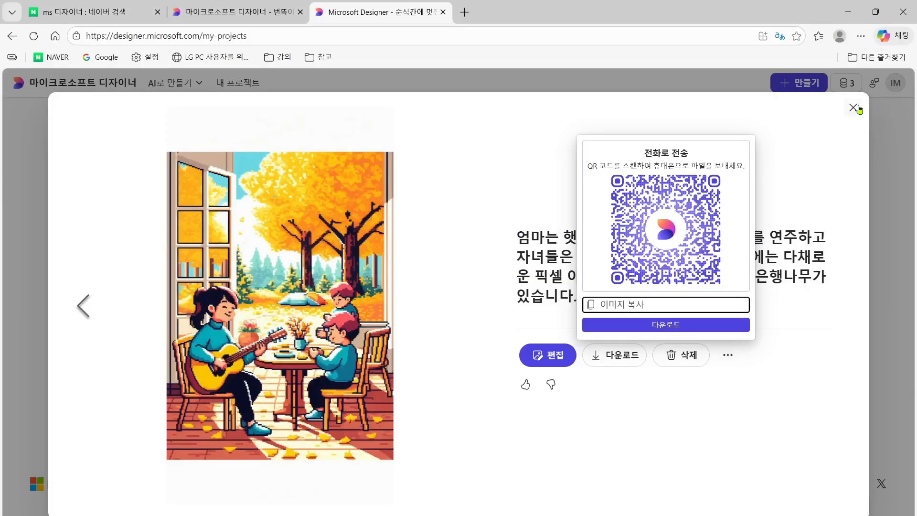
click(854, 108)
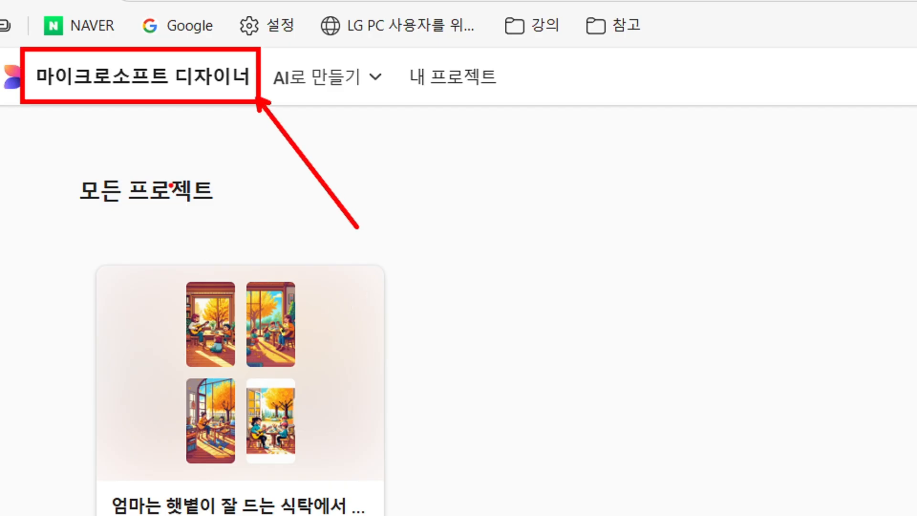
- Go to the Designer home page using the 마이크로소프트 디자이너 logo
click(162, 83)
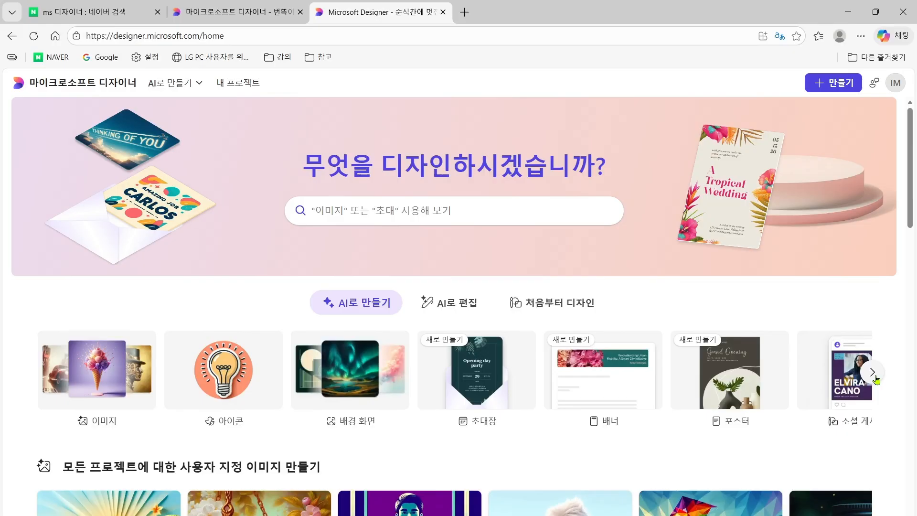
- Advance the category carousel and open the 인사말 카드 creator
click(828, 282)
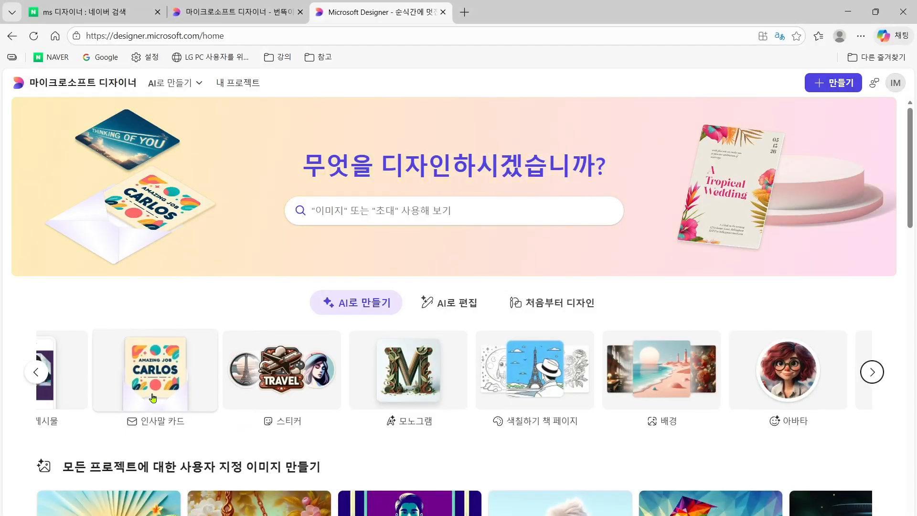
click(313, 402)
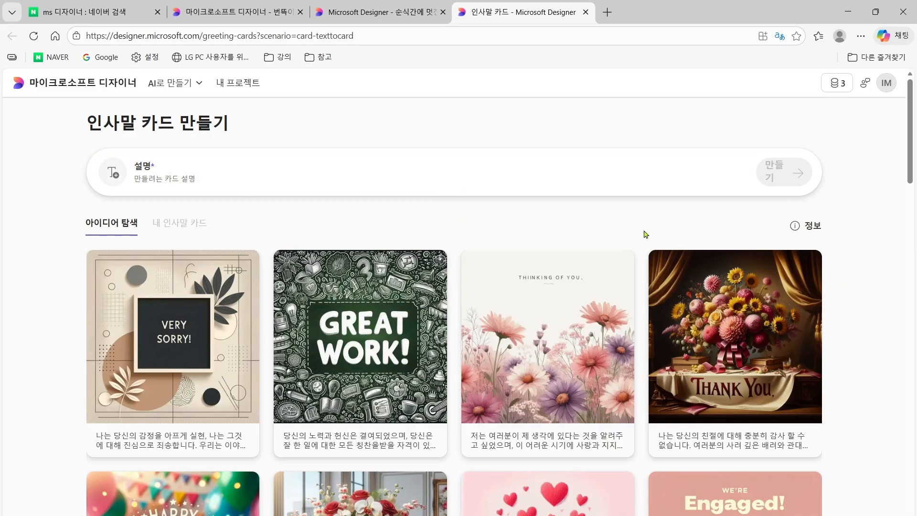
- Scroll the greeting card examples until the Welcome bouquet card is visible
mouse_move(912, 163)
mouse_down()
mouse_move(883, 444)
mouse_move(868, 207)
mouse_up()
mouse_move(162, 468)
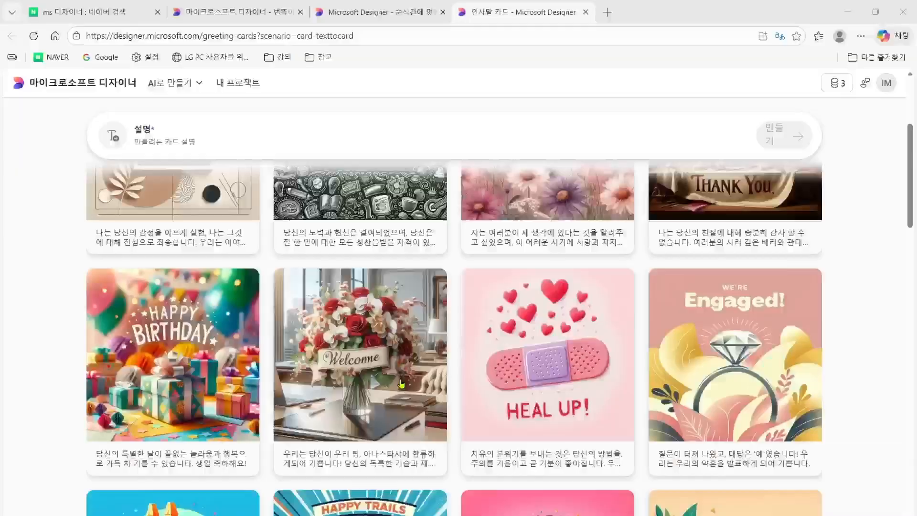
- Load the Welcome bouquet sample's prompt into the 설명 box
click(644, 423)
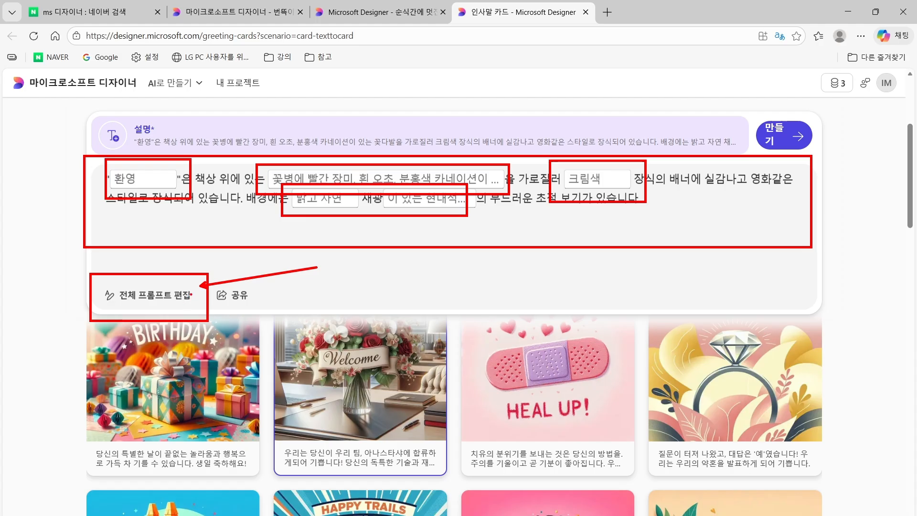
- Convert the prompt to plain text and replace 책상 with 거실 식탁
click(164, 300)
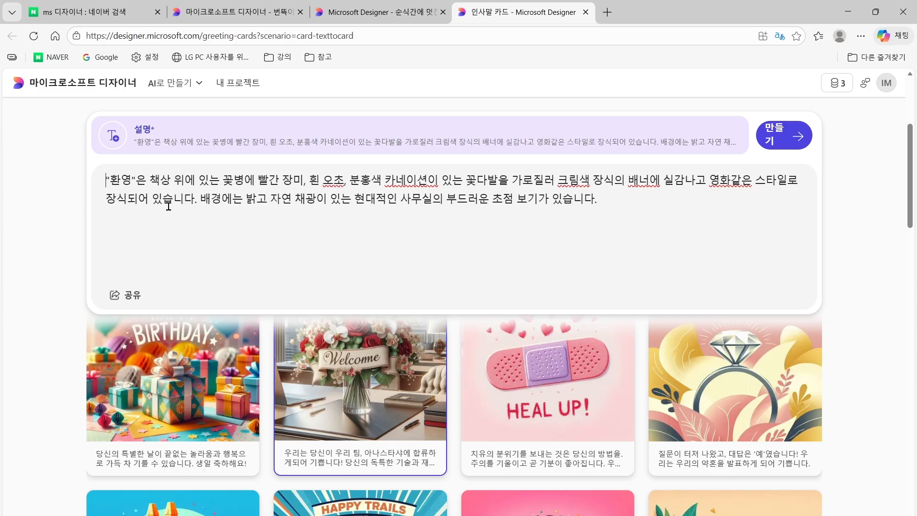
click(174, 180)
key(BackSpace)
key(BackSpace)
key(BackSpace)
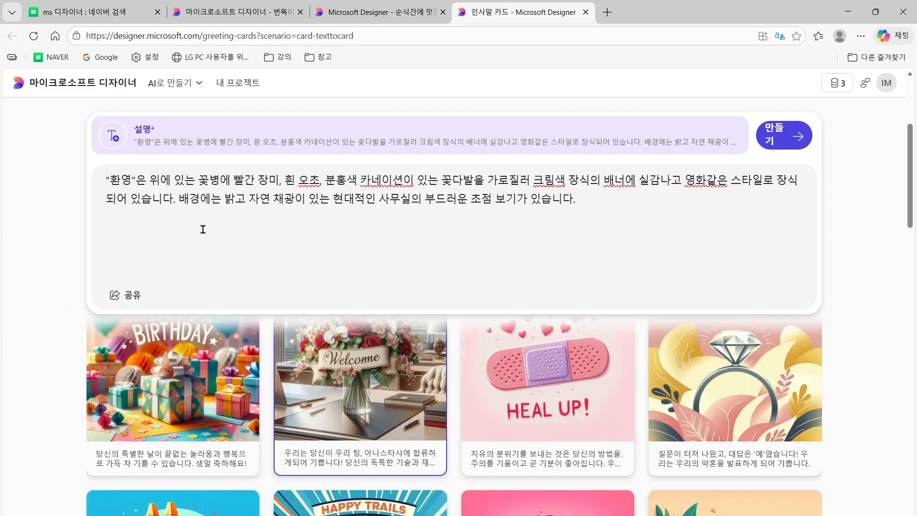
text(거실시)
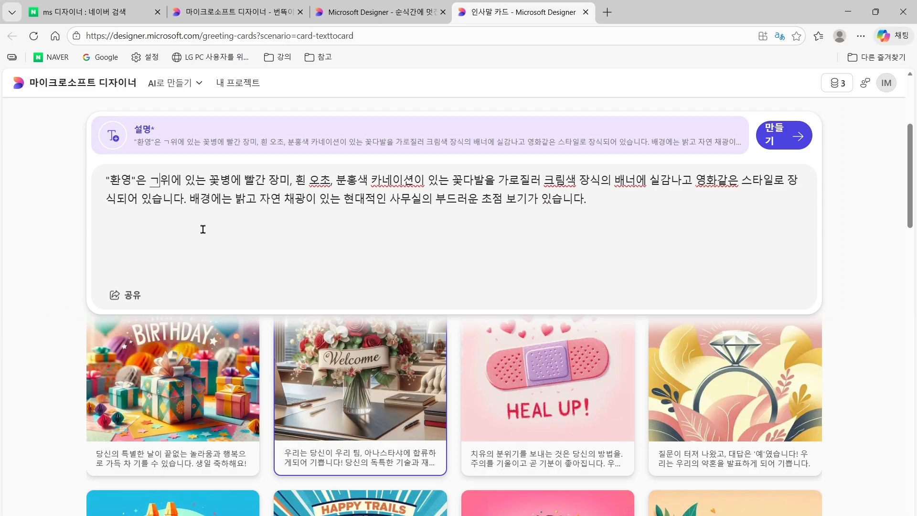
text(ㄱ타)
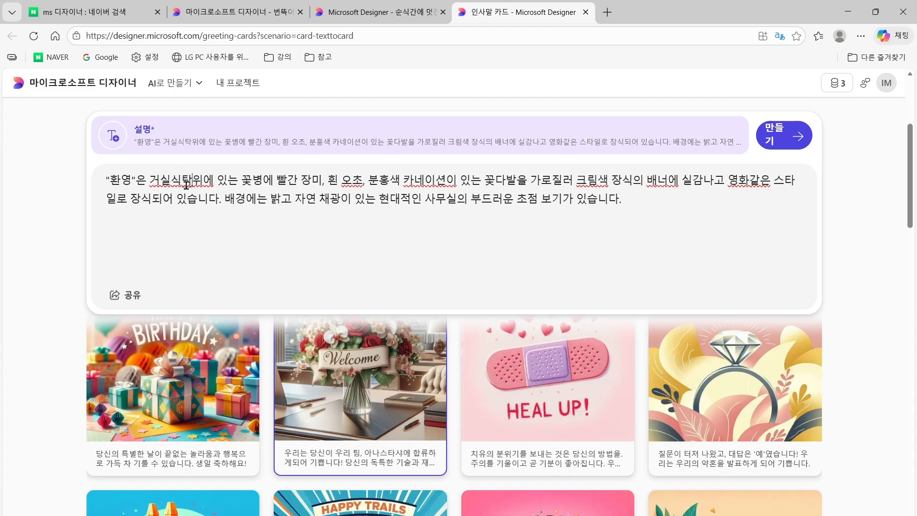
click(172, 181)
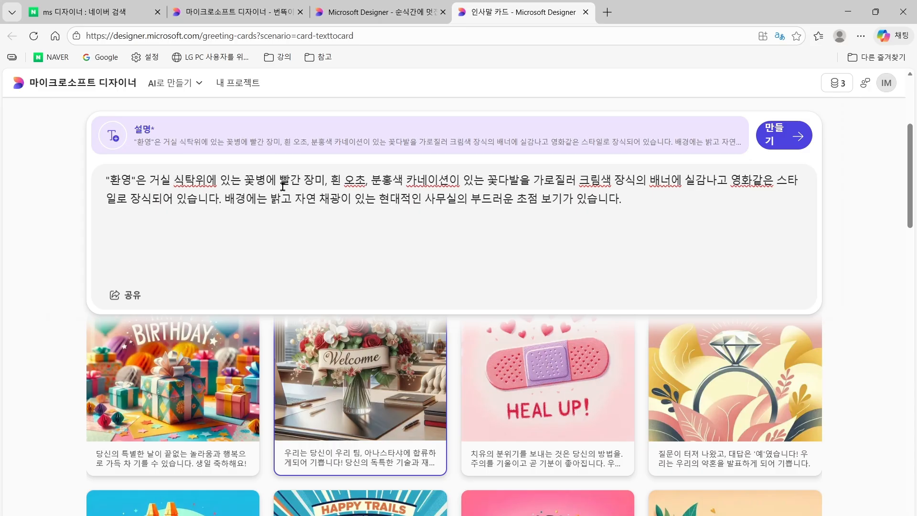
- Change the rose colour 빨간 to 흰 and the colour before 오초 to 붉은
click(298, 182)
key(BackSpace)
key(BackSpace)
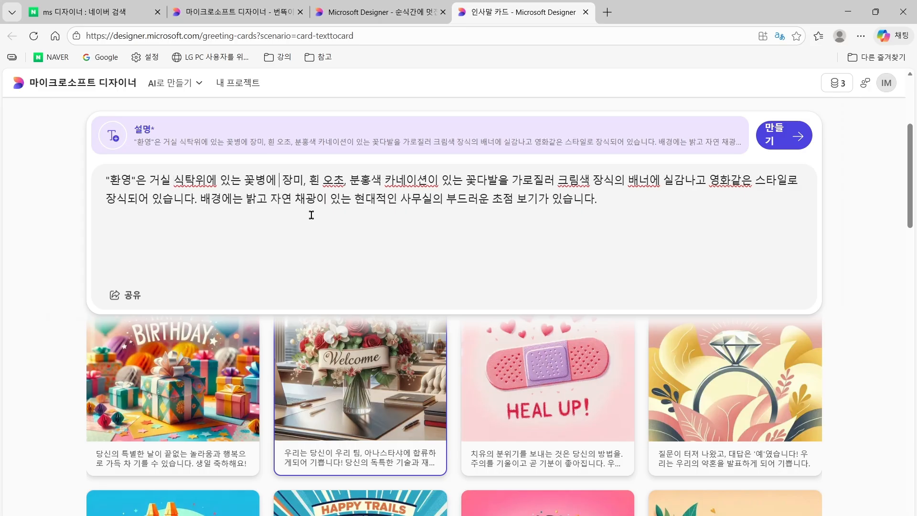
text(흰)
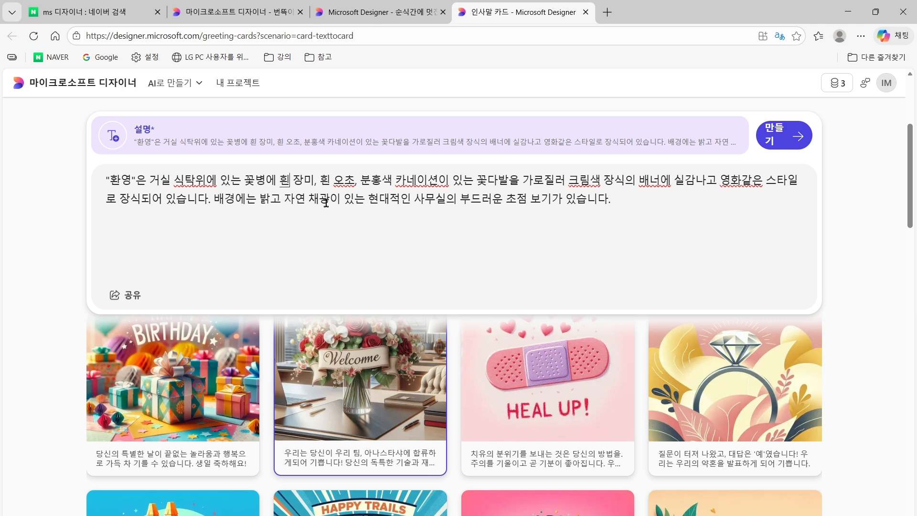
click(331, 181)
key(BackSpace)
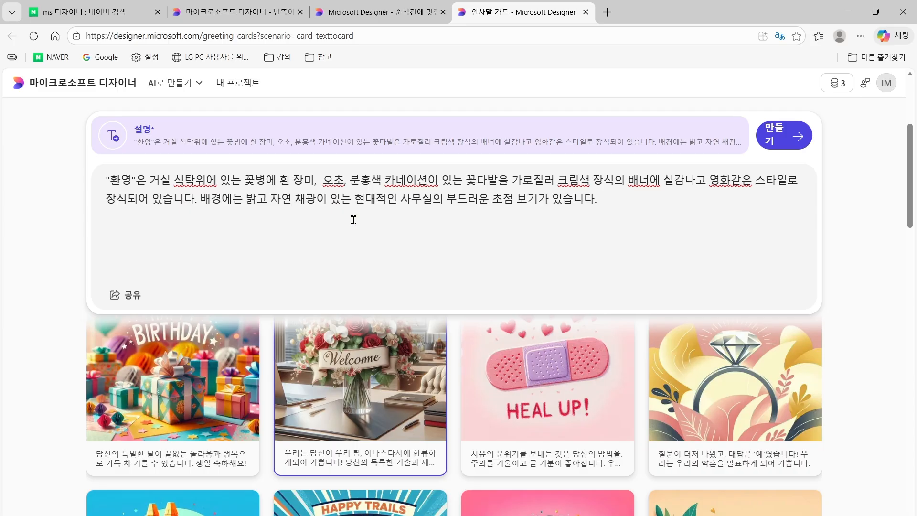
text(붉은)
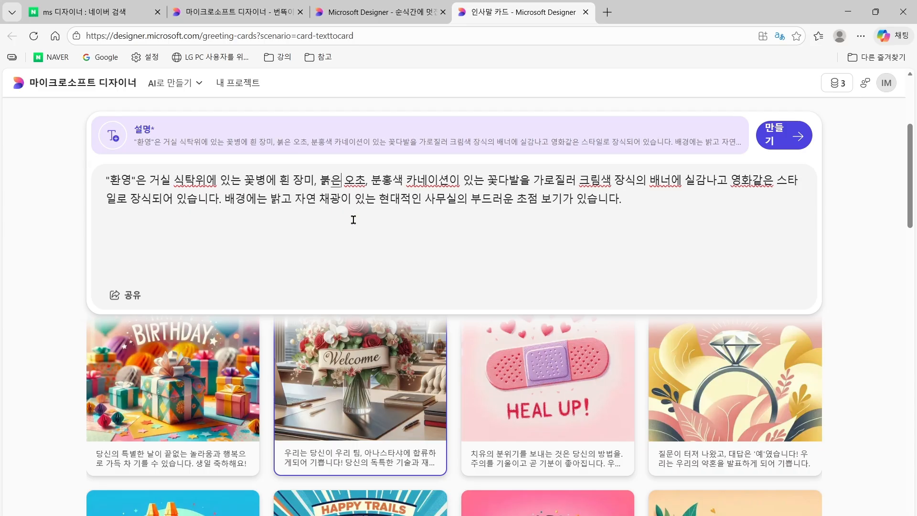
- Make the carnations 빨강, the banner 핑크, and the setting 아름다운 거실
click(392, 180)
key(BackSpace)
key(BackSpace)
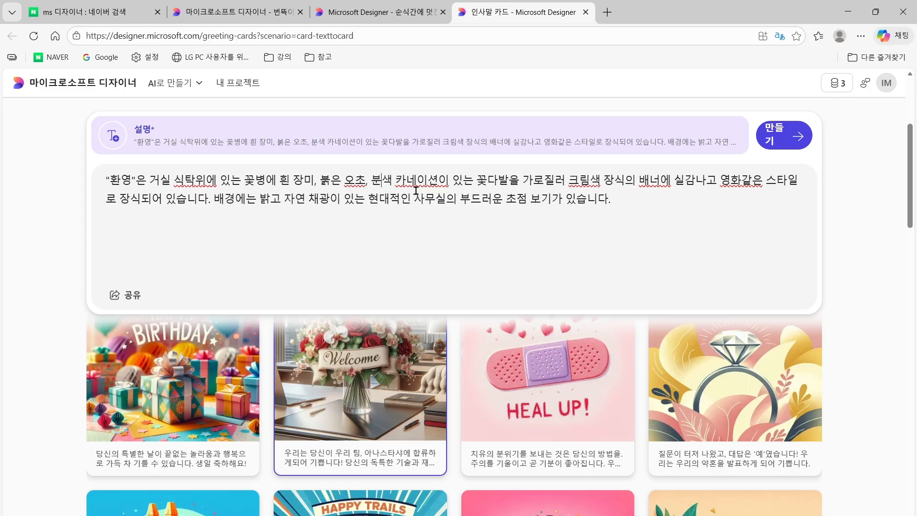
text(ㅃ)
text(빨강)
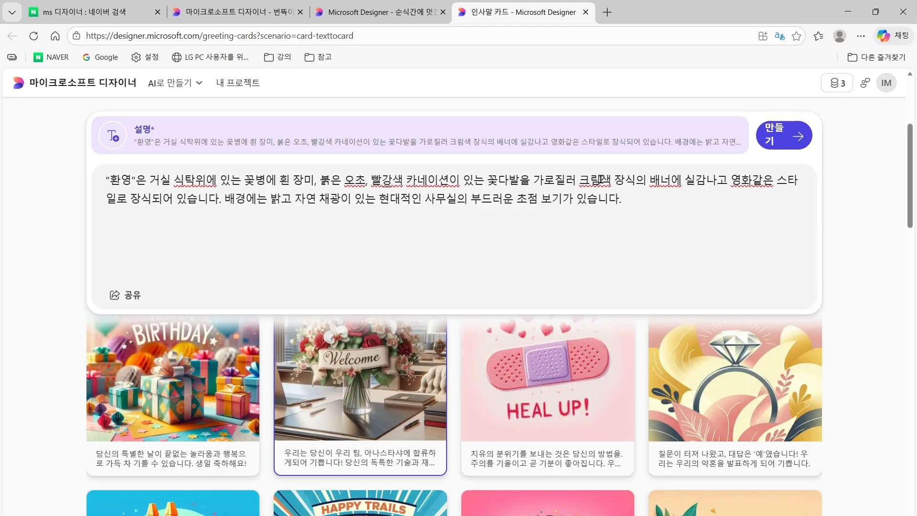
key(BackSpace)
key(BackSpace)
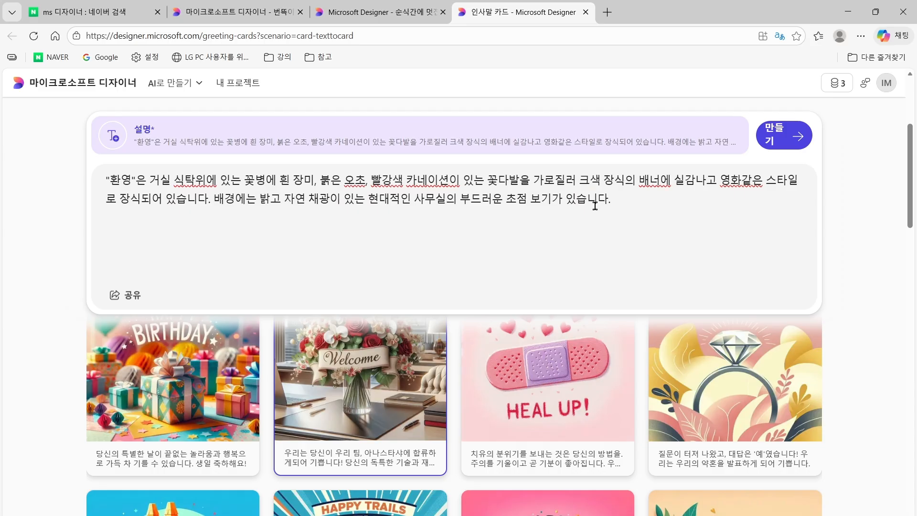
text(핑크)
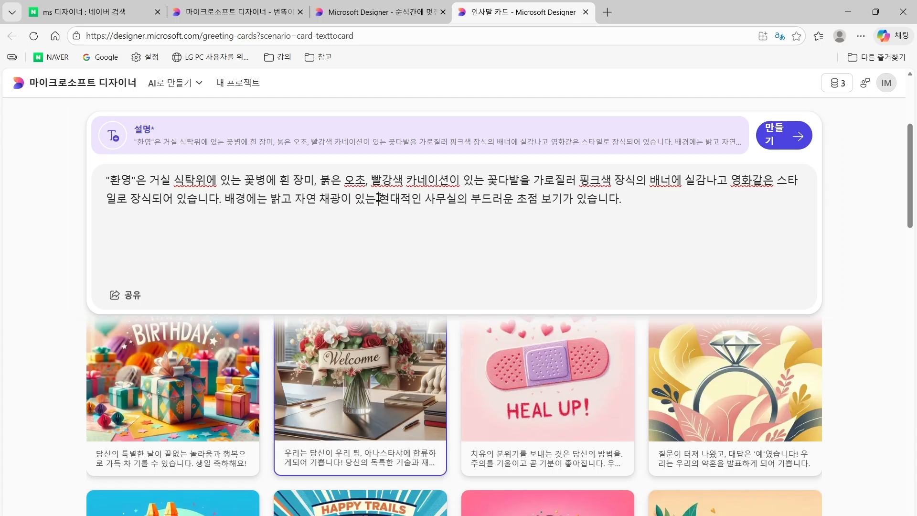
drag(378, 198, 451, 199)
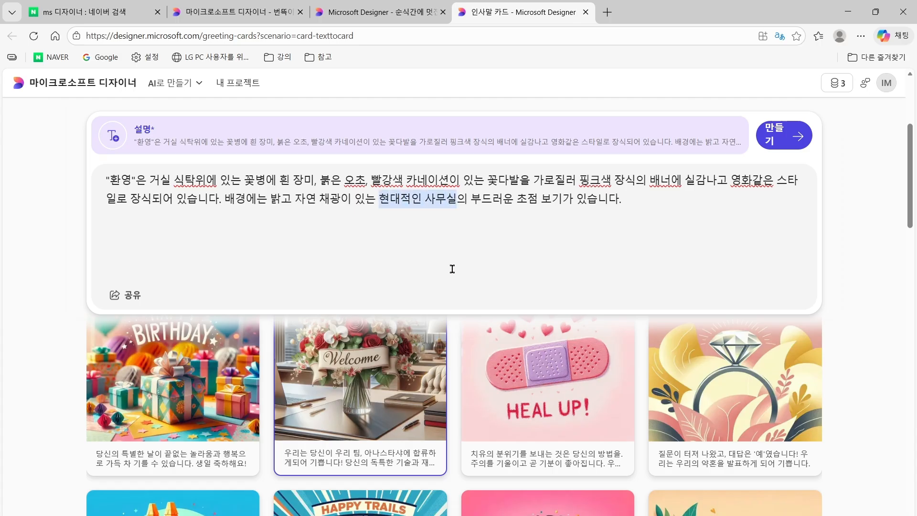
text(아름다운 )
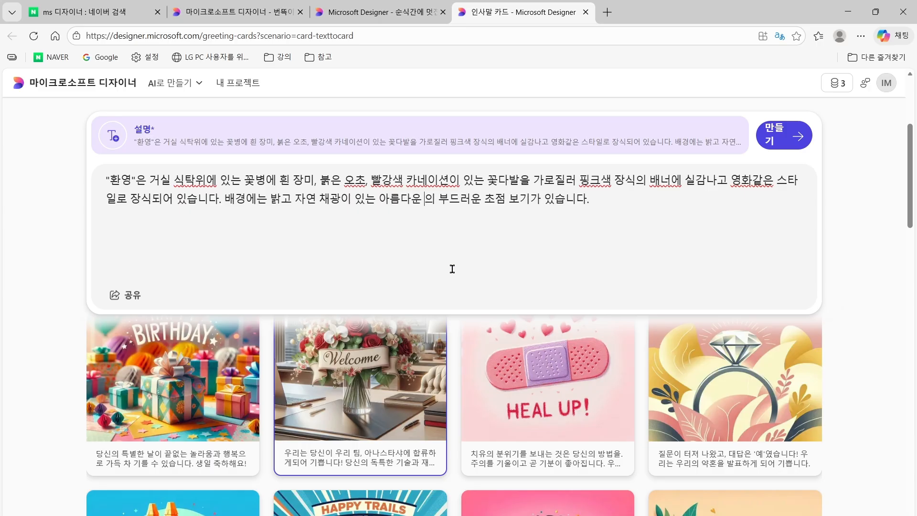
text(거실)
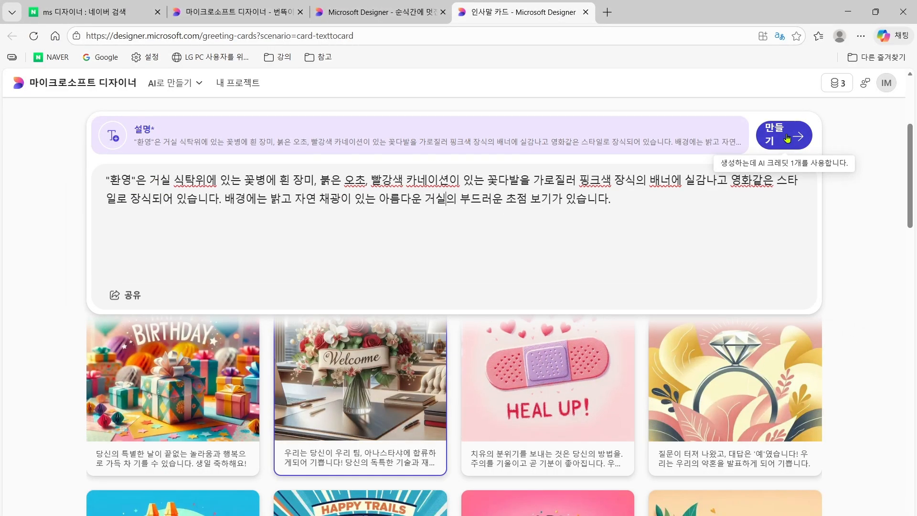
- Generate greeting cards from the revised description with 만들기
click(787, 138)
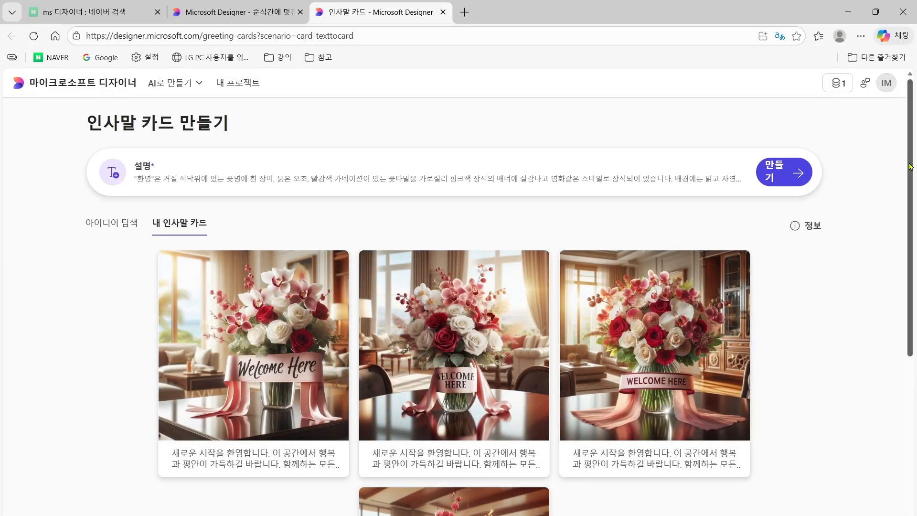
- Scroll through the results and open the third 'Welcome Here' bouquet card
drag(910, 168, 911, 207)
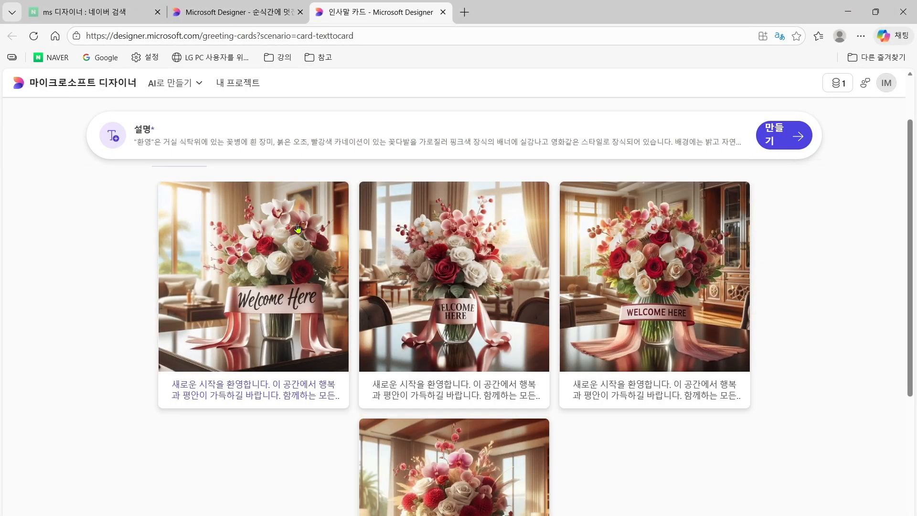
scroll(860, 174, down, 3)
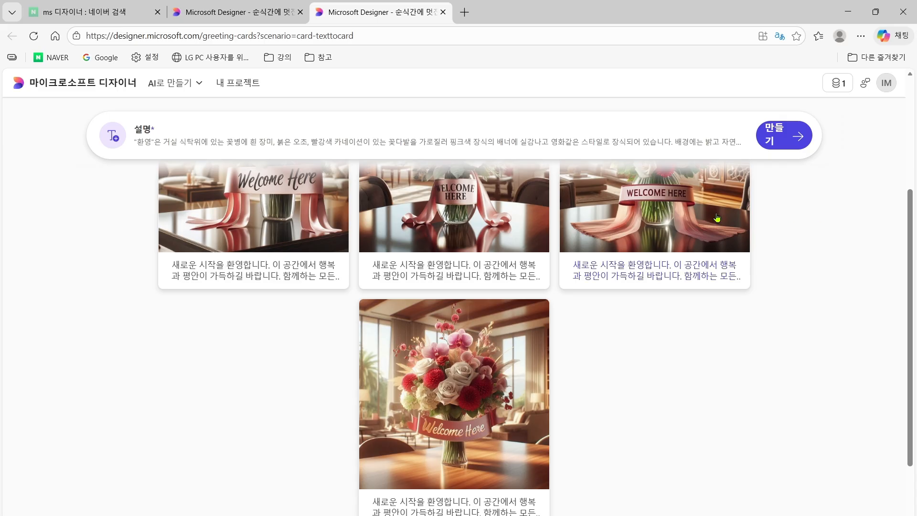
scroll(735, 239, up, 2)
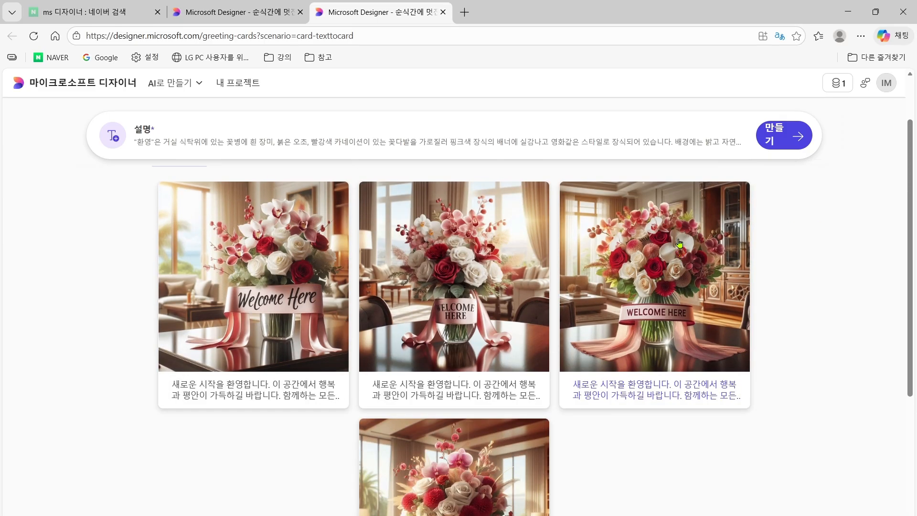
click(679, 243)
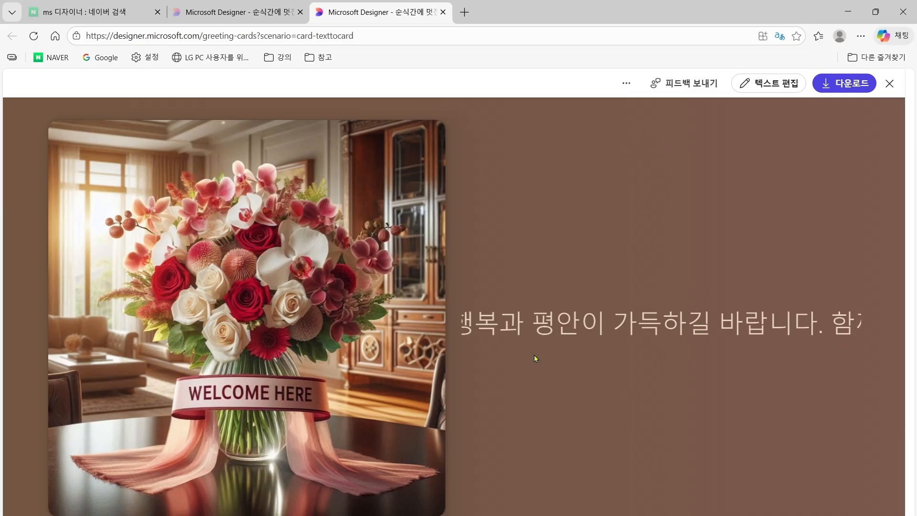
- Download the bouquet card as a JPEG, then close the card view
click(855, 86)
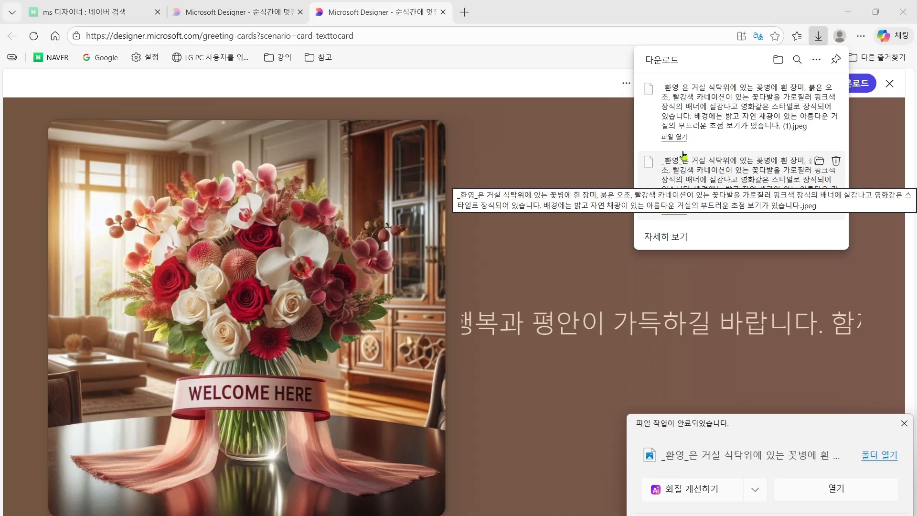
click(904, 425)
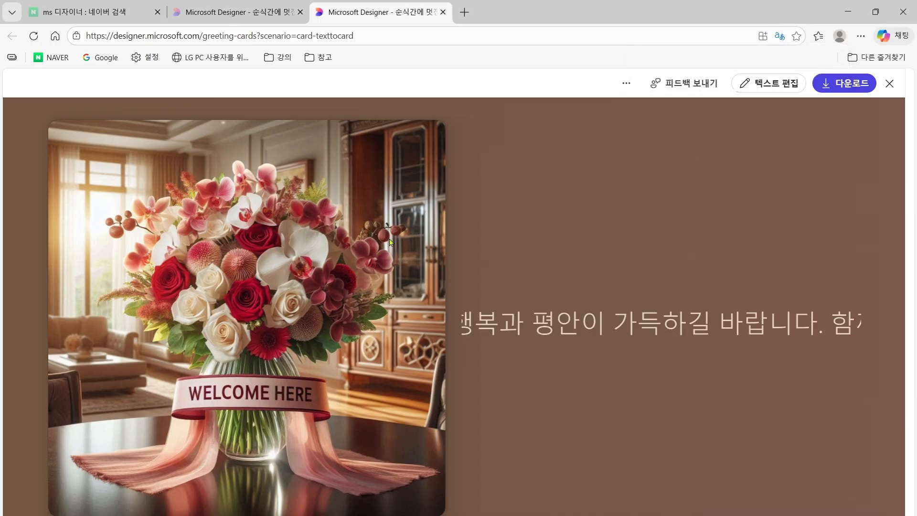
key(ctrl+1)
click(892, 87)
mouse_move(830, 46)
mouse_down()
mouse_move(852, 82)
mouse_move(889, 112)
mouse_move(887, 216)
mouse_up()
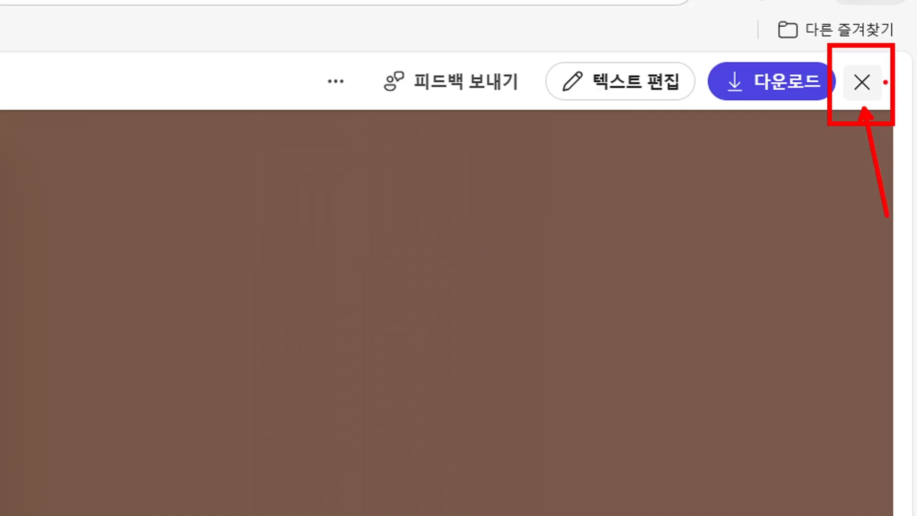
key(Escape)
click(889, 83)
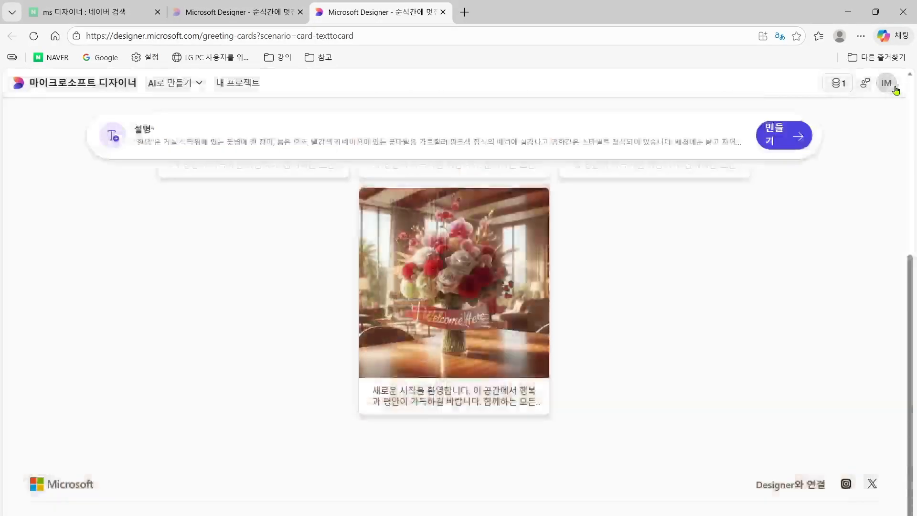
scroll(683, 291, up, 6)
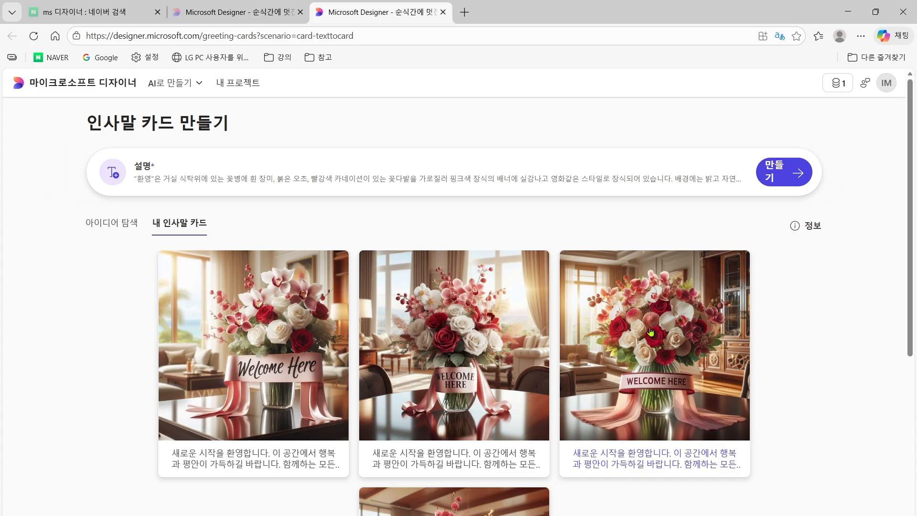
scroll(361, 357, down, 2)
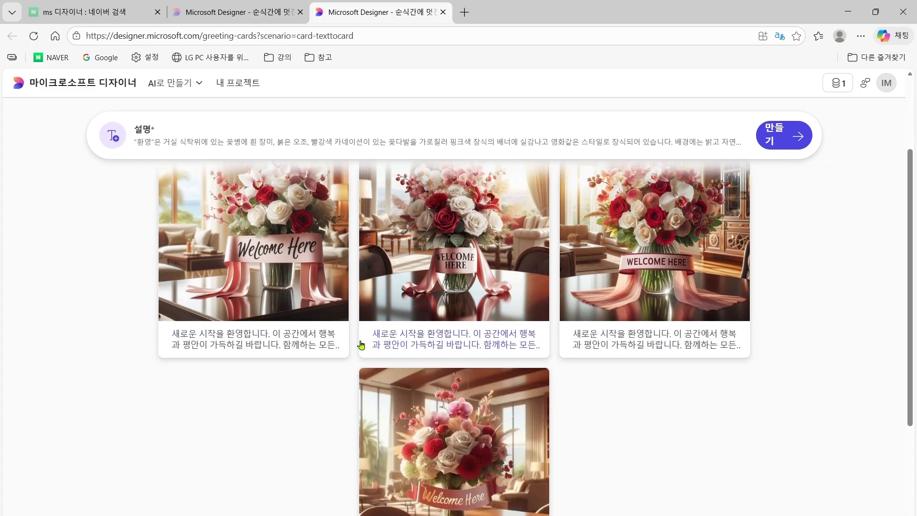
scroll(573, 320, up, 2)
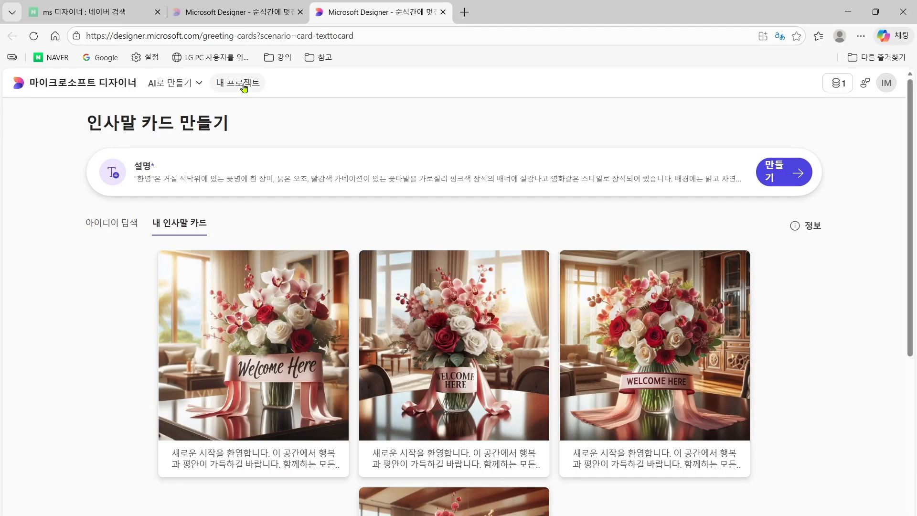
- From the 내 프로젝트 (My Projects) list, open the saved bouquet project 설계 in a new editor tab
click(243, 85)
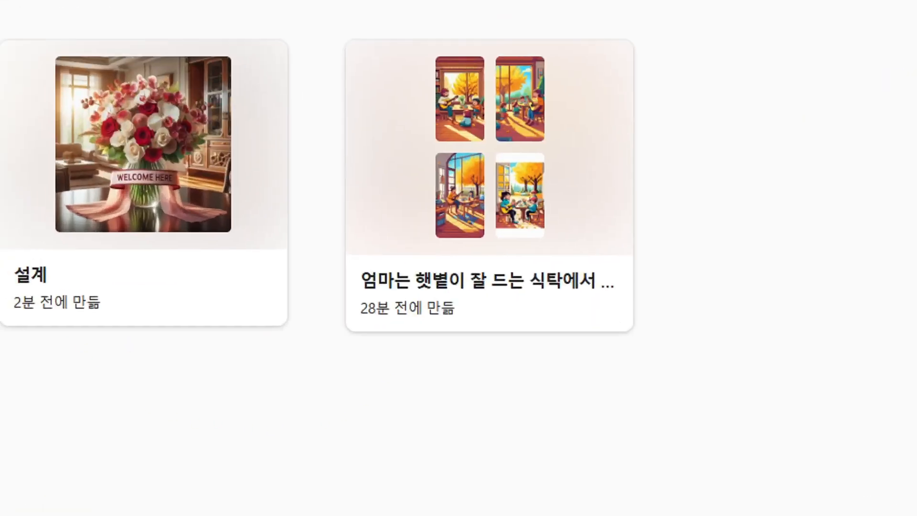
drag(38, 126, 278, 386)
drag(264, 344, 338, 461)
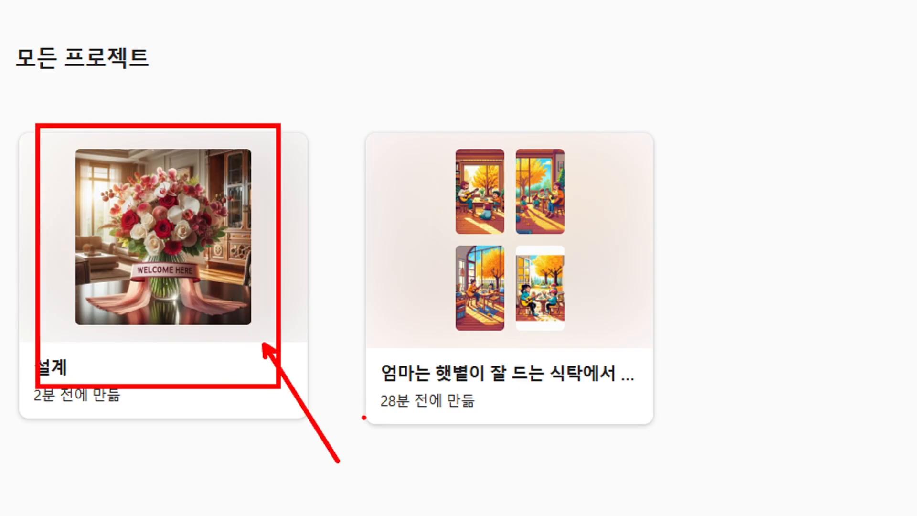
key(Escape)
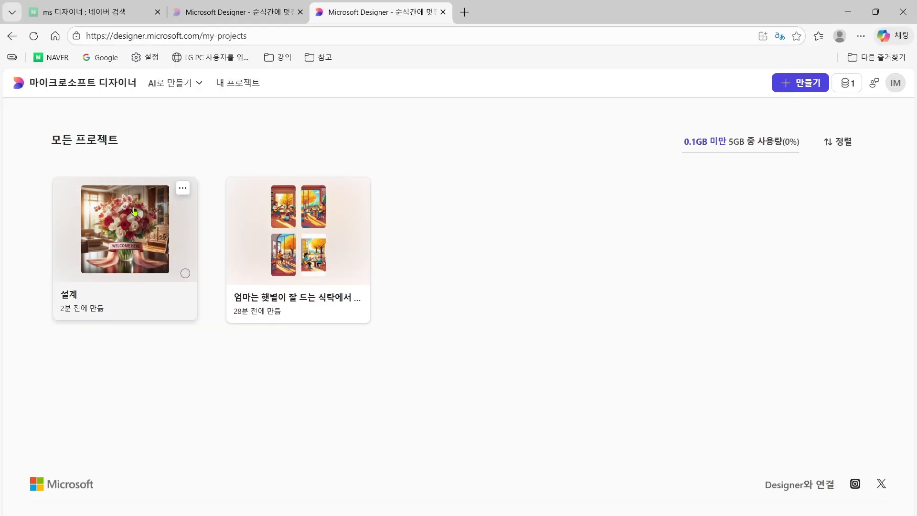
click(134, 212)
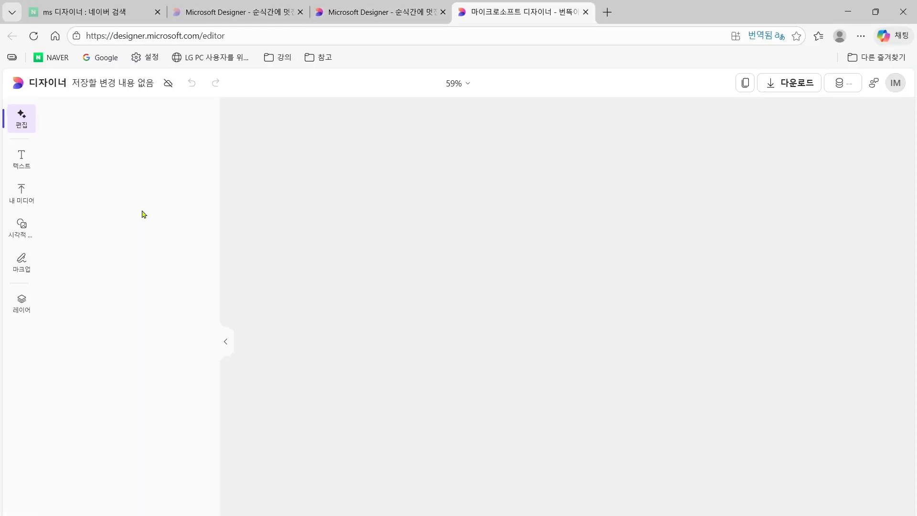
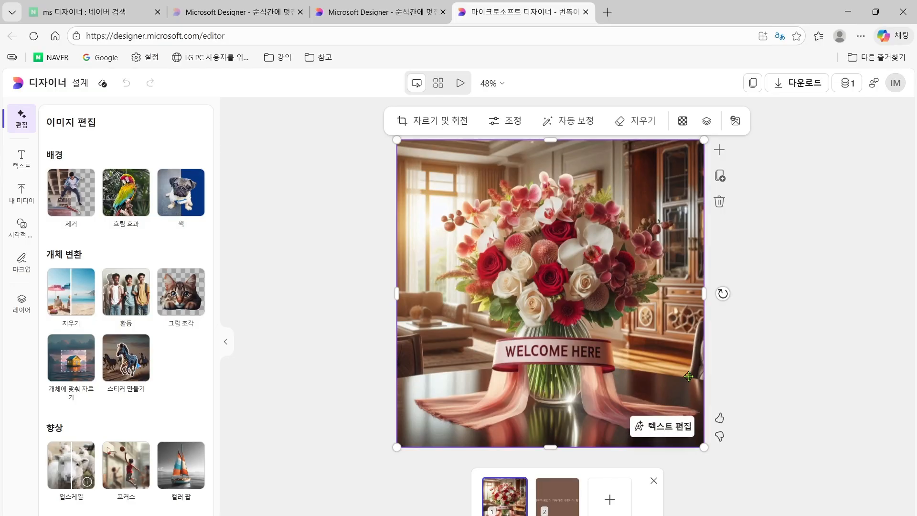
- Show page 2 with the brown greeting on the canvas and open its 백그라운드 편집 panel
mouse_move(571, 503)
click(559, 502)
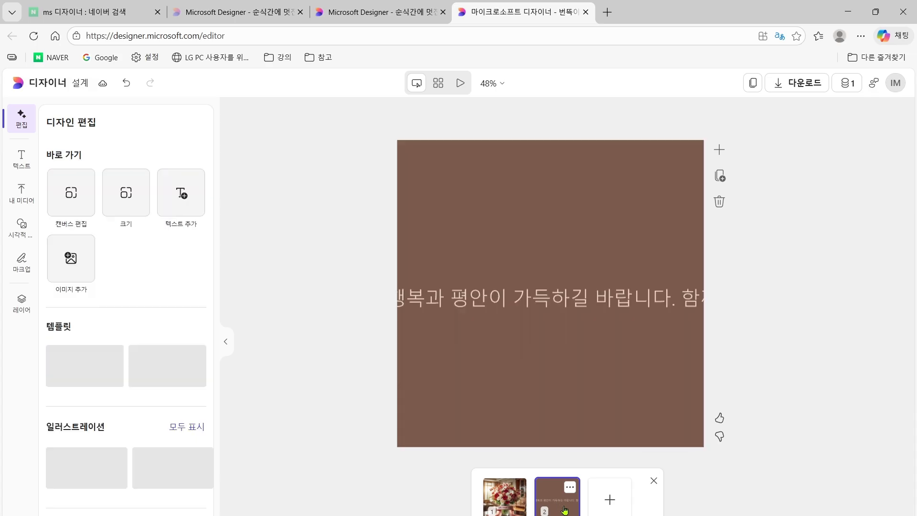
click(620, 353)
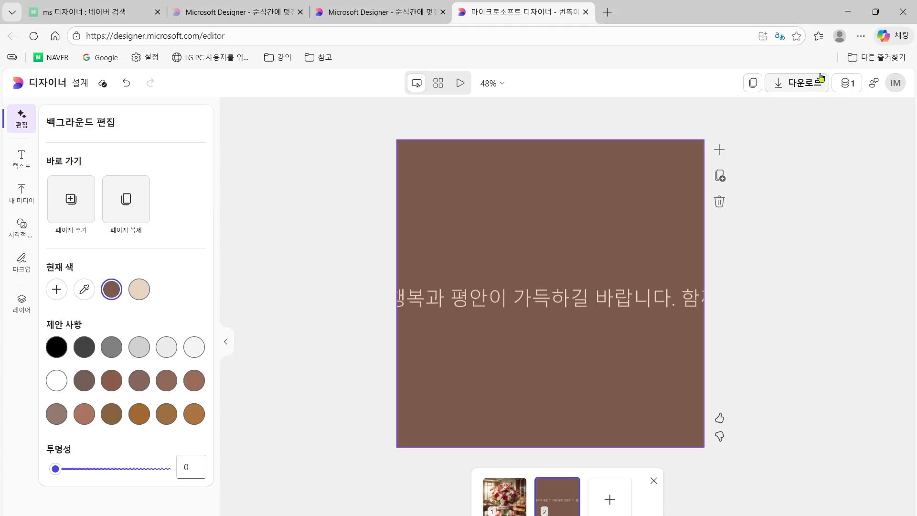
- Download the design as PNG with 모든 페이지 included, producing Designer.png
click(826, 77)
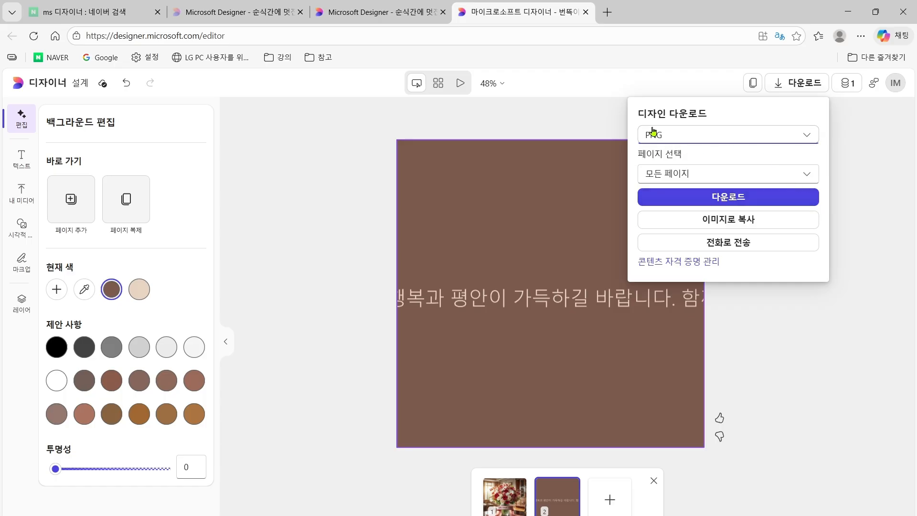
click(665, 139)
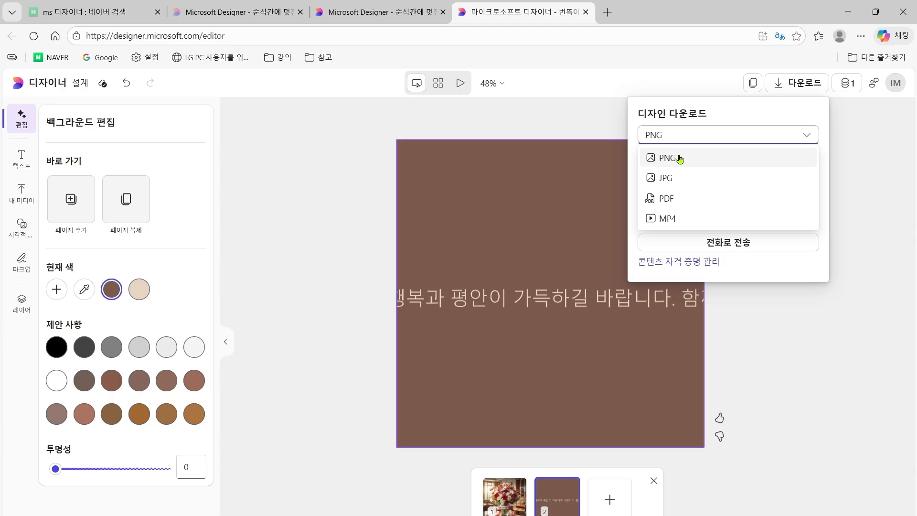
click(680, 159)
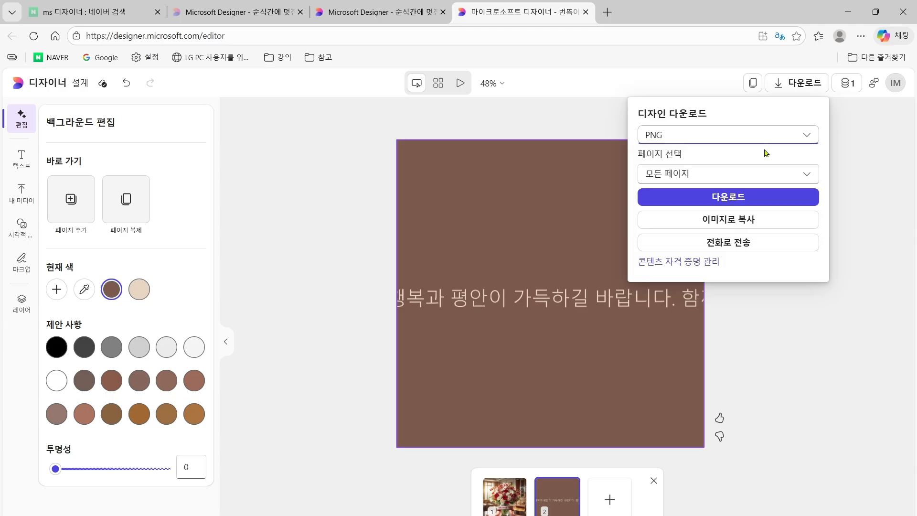
click(695, 175)
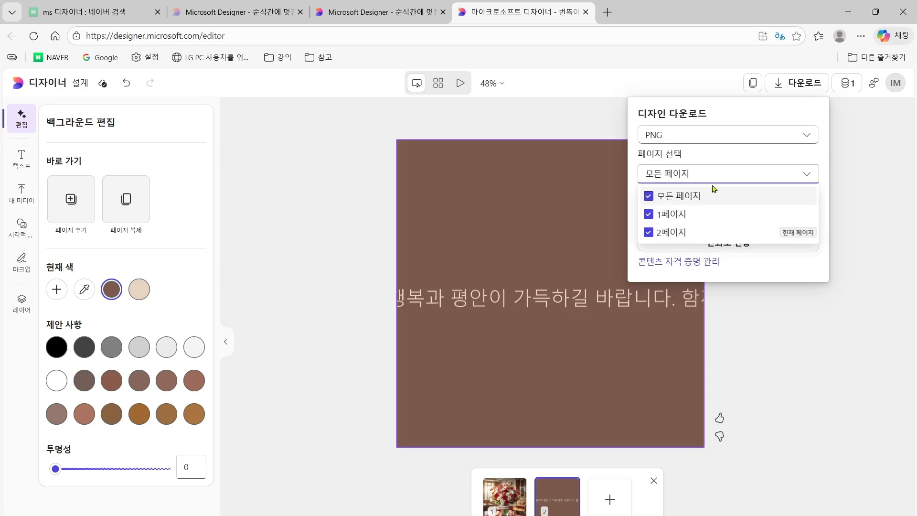
click(721, 180)
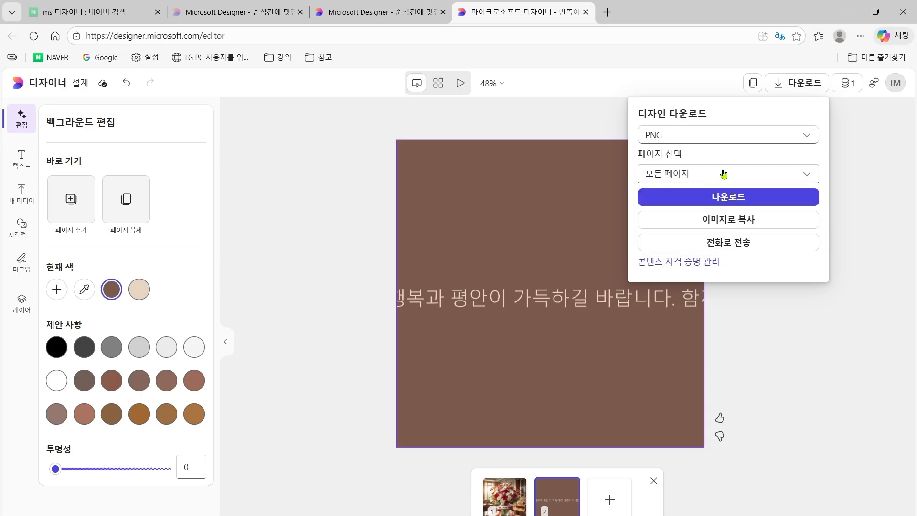
click(737, 198)
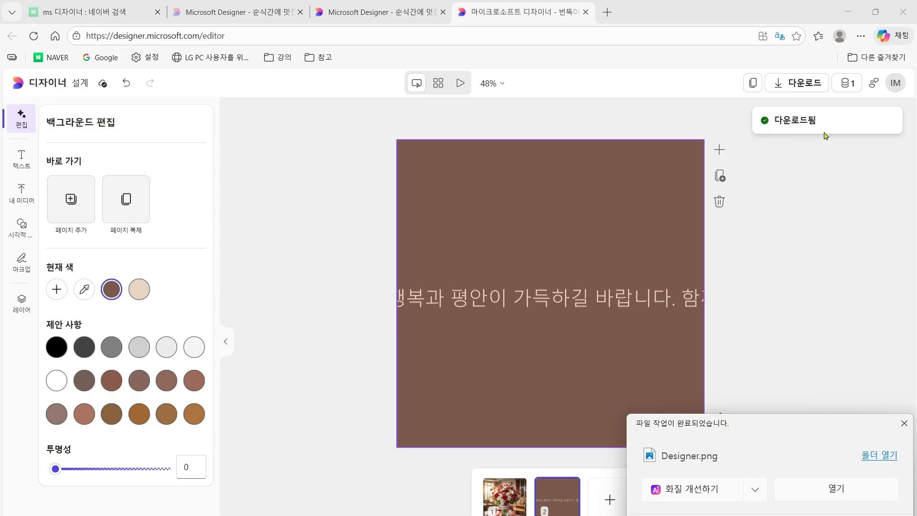
- Dismiss the PNG notice and download the design again in MP4 format
click(905, 426)
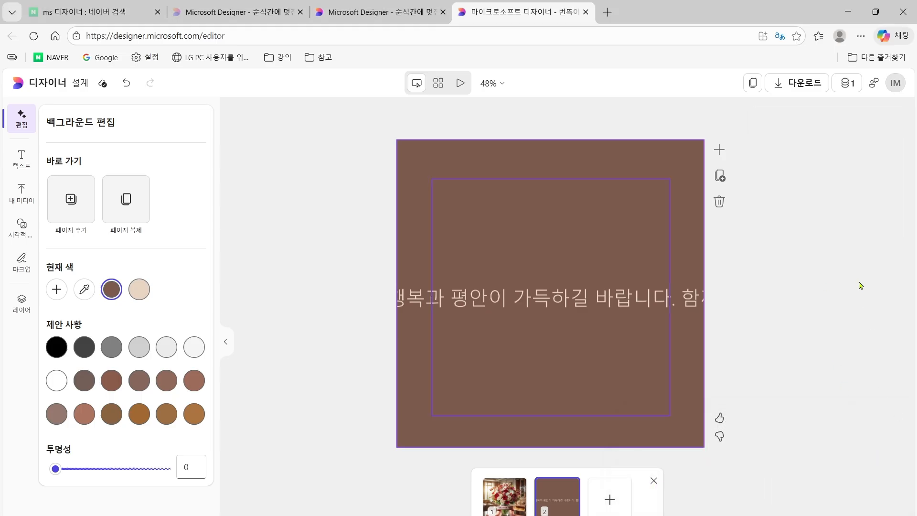
click(860, 280)
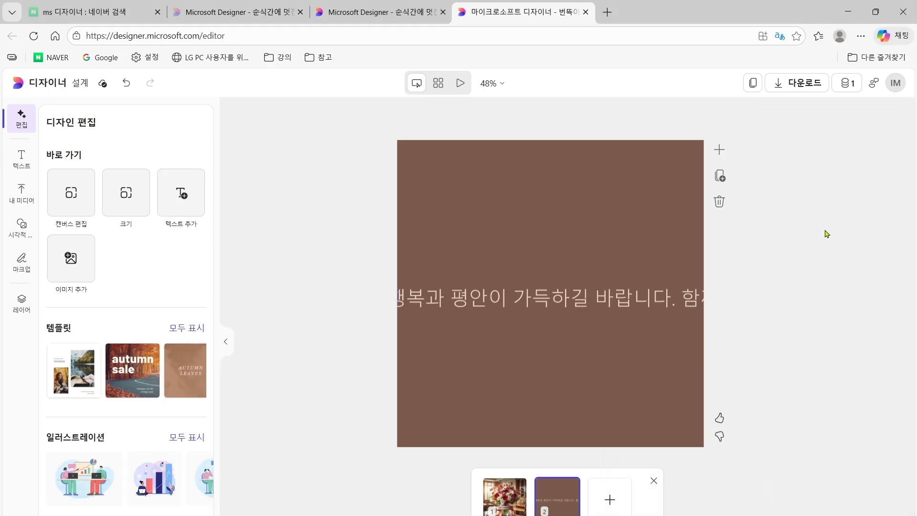
click(799, 86)
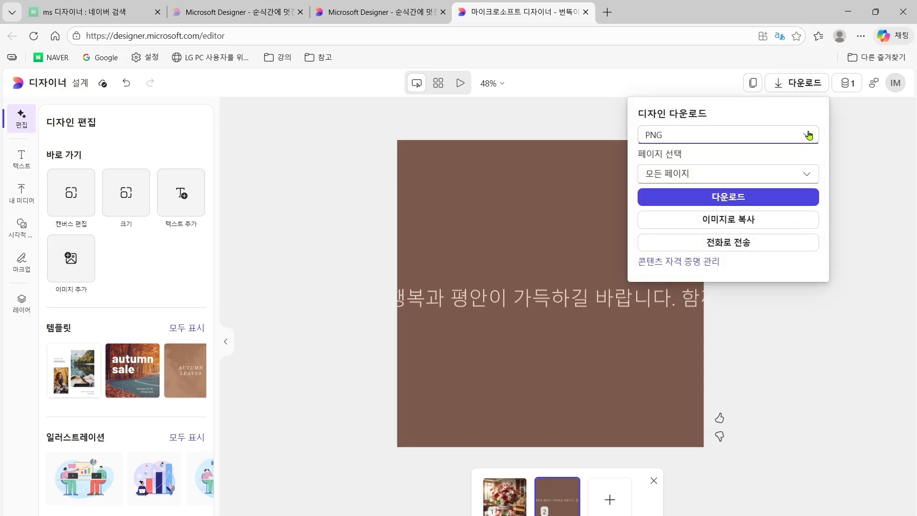
click(808, 135)
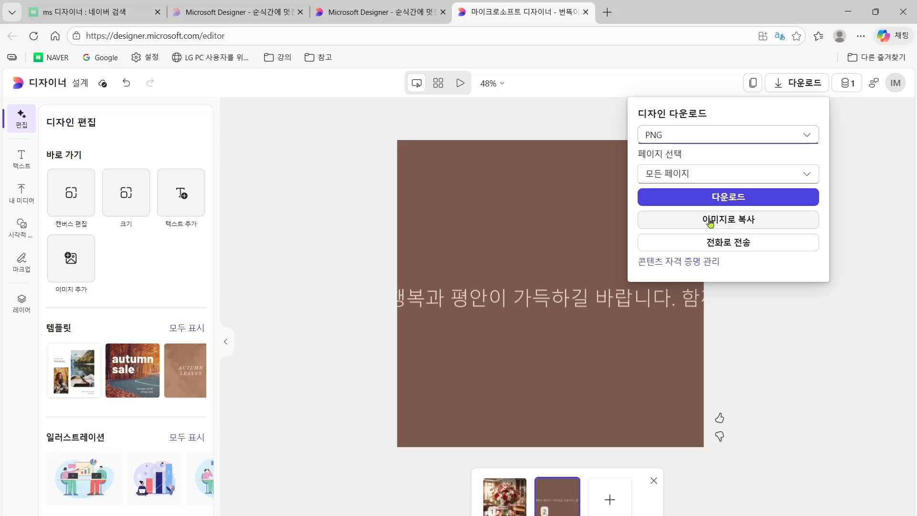
click(707, 69)
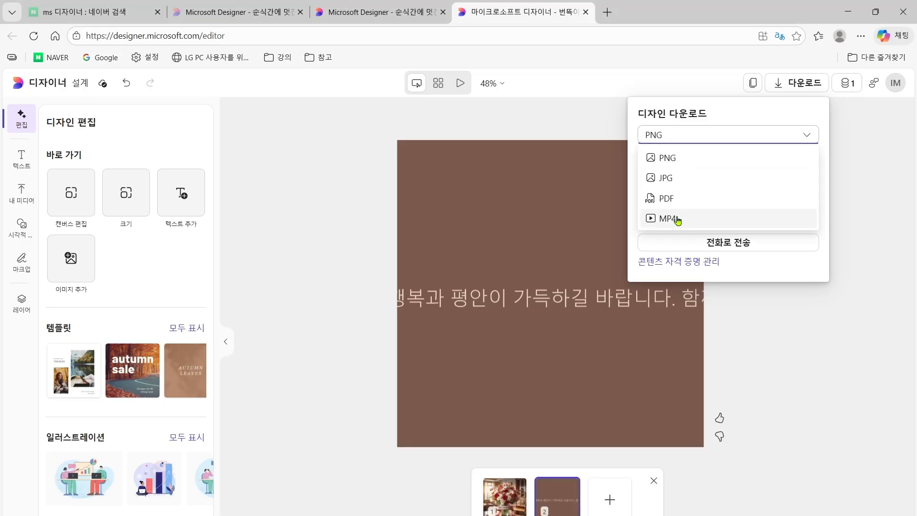
click(690, 220)
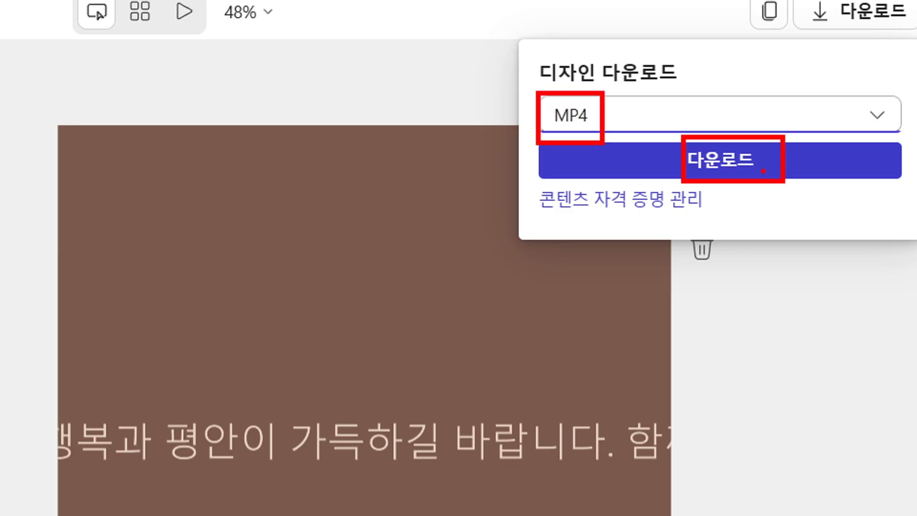
key(Caps_Lock)
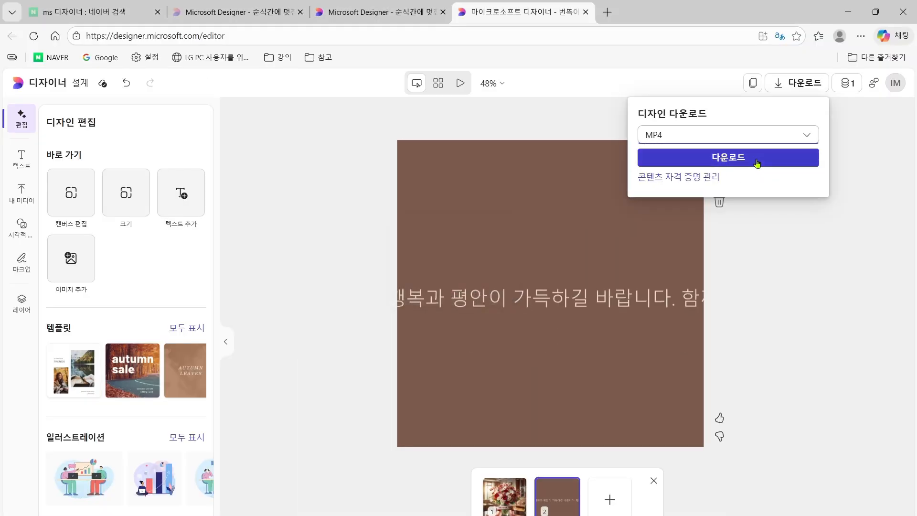
click(757, 164)
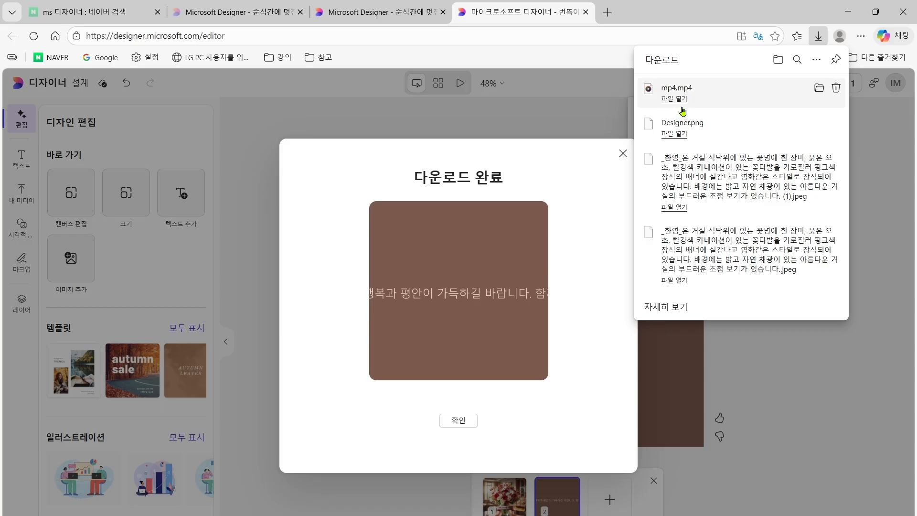
- Close the download-complete dialog and minimize the browser to show the desktop
click(623, 155)
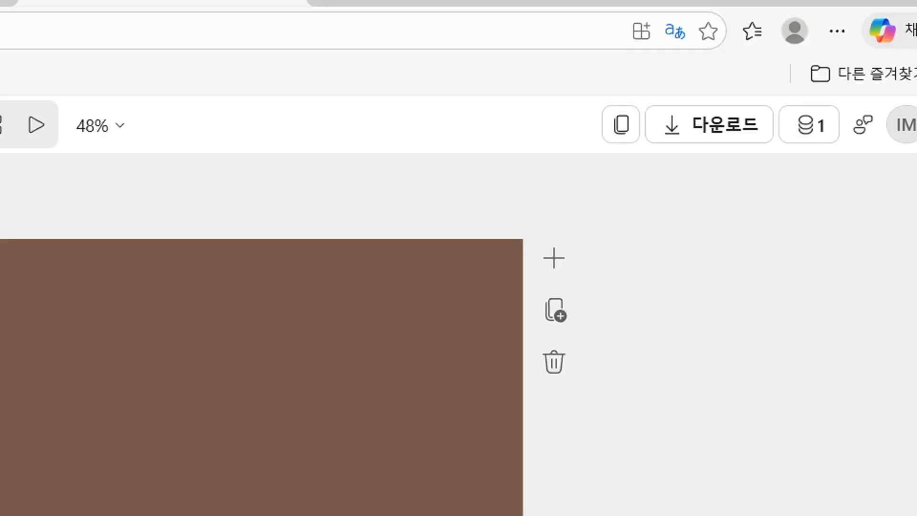
mouse_move(791, 2)
mouse_down()
mouse_move(833, 53)
mouse_move(845, 129)
mouse_up()
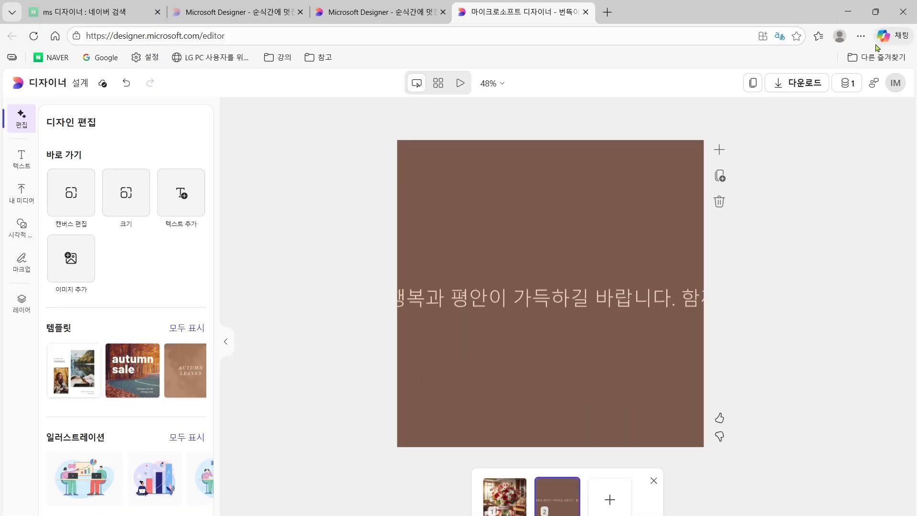
click(841, 9)
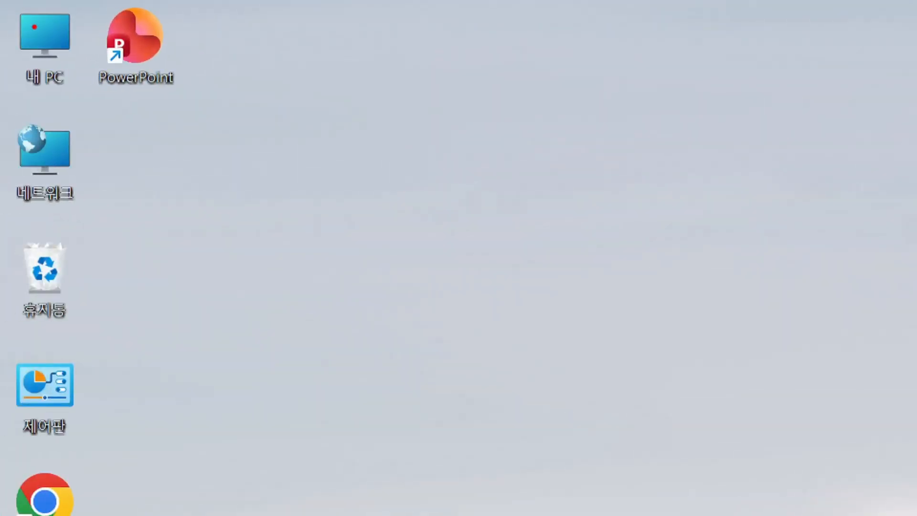
- Go from 내 PC to the Downloads folder, play mp4.mp4, and close the player
drag(1, 7, 91, 106)
drag(77, 72, 277, 41)
key(Escape)
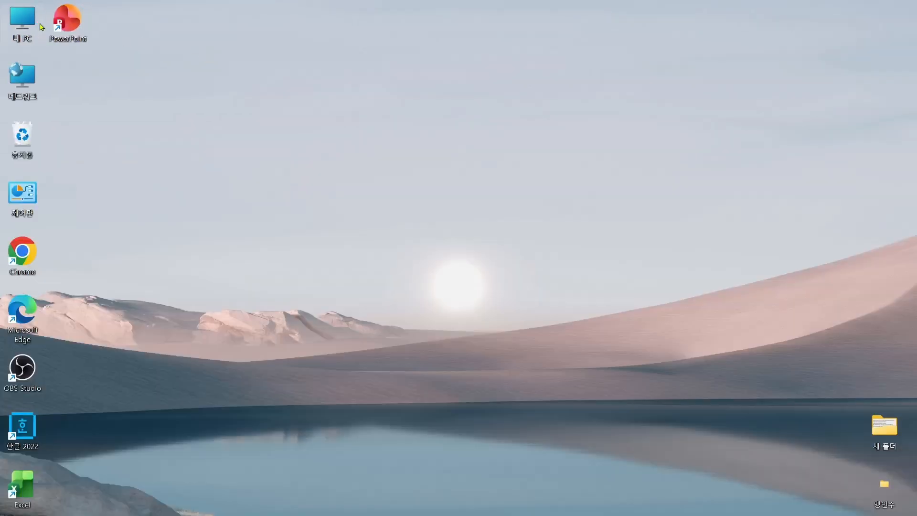
double_click(33, 20)
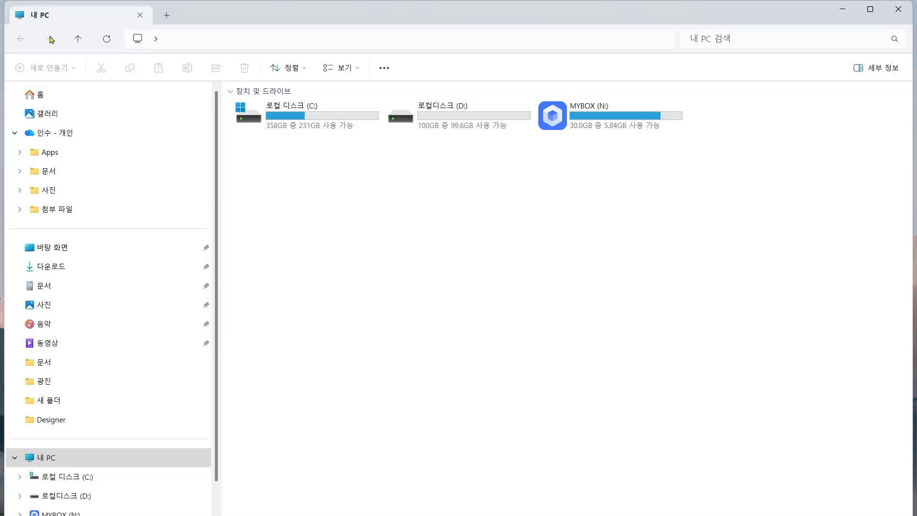
click(54, 267)
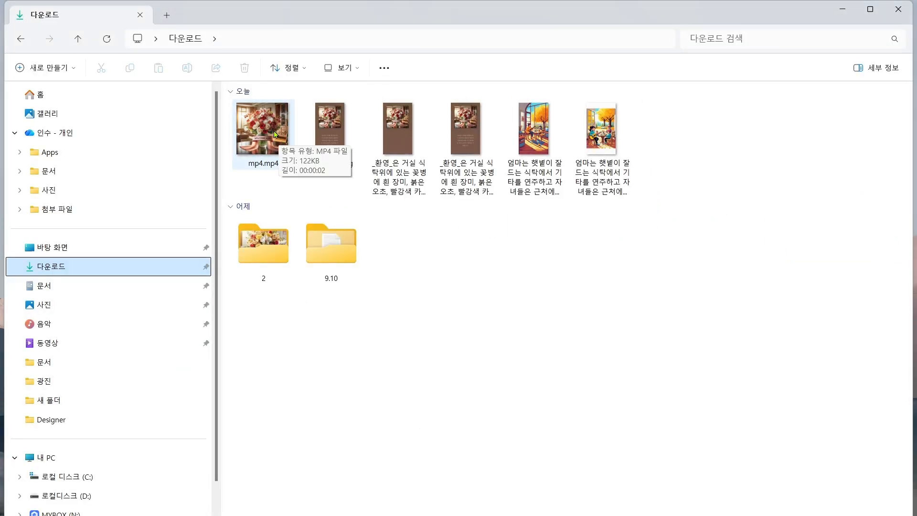
double_click(276, 133)
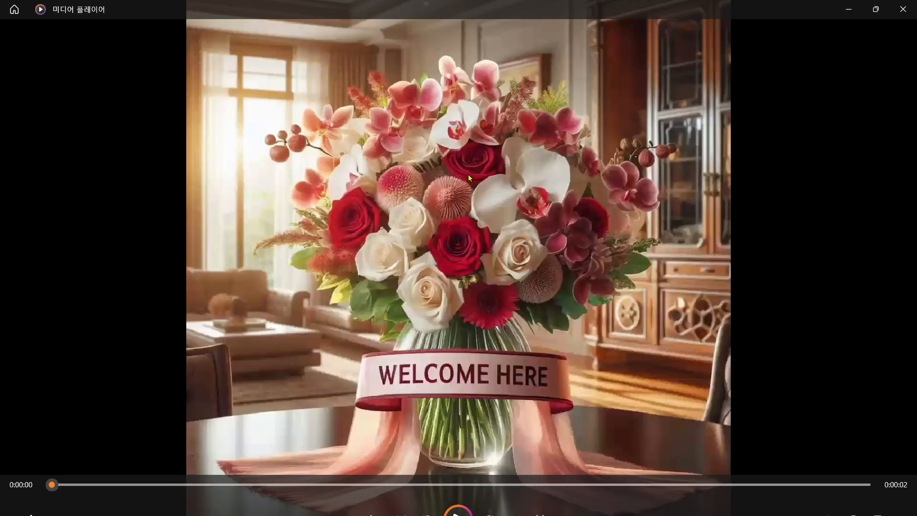
click(904, 12)
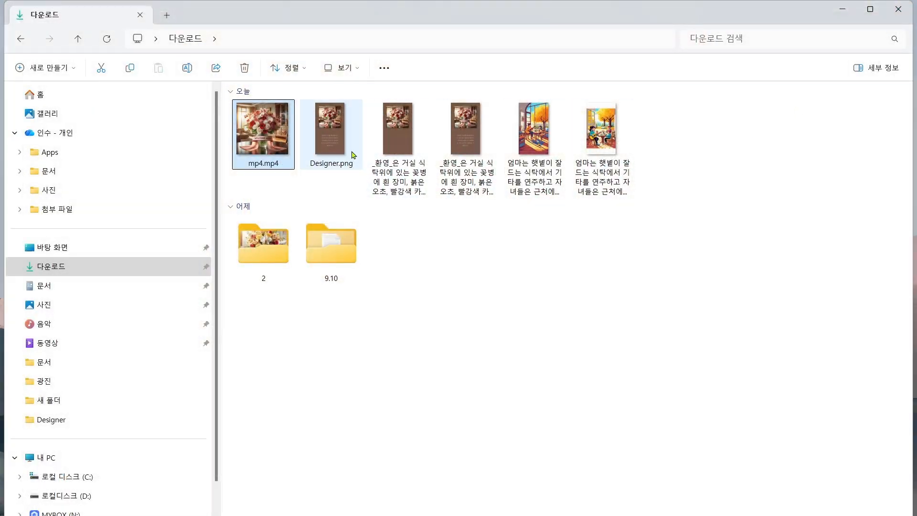
- Open Designer.png full-screen in Photos, close it, then close File Explorer
double_click(339, 139)
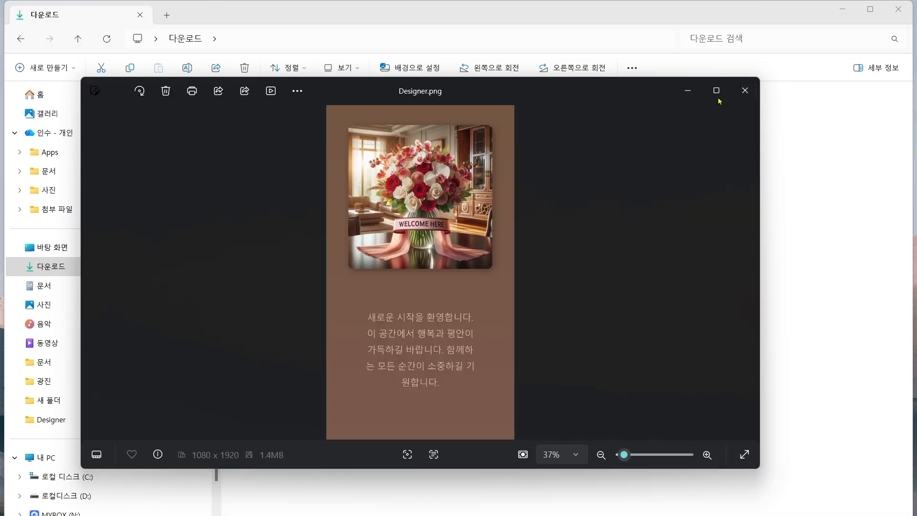
click(720, 99)
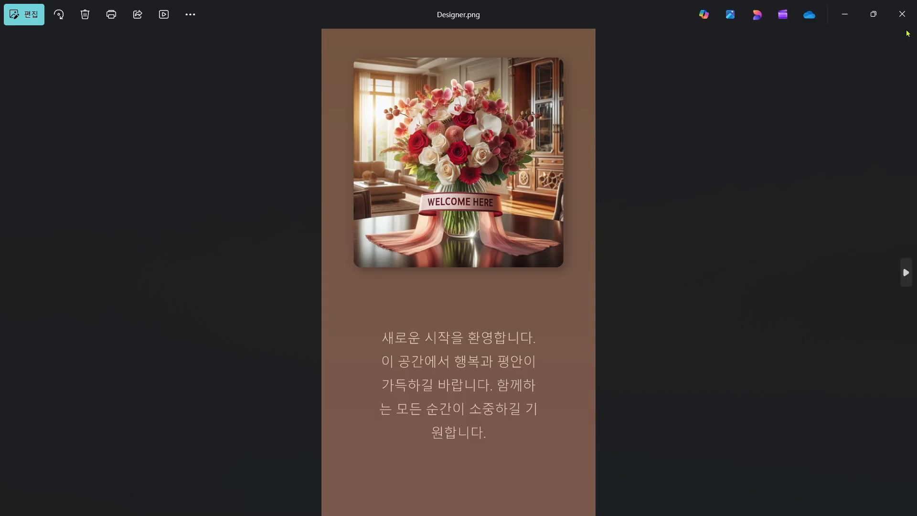
click(902, 15)
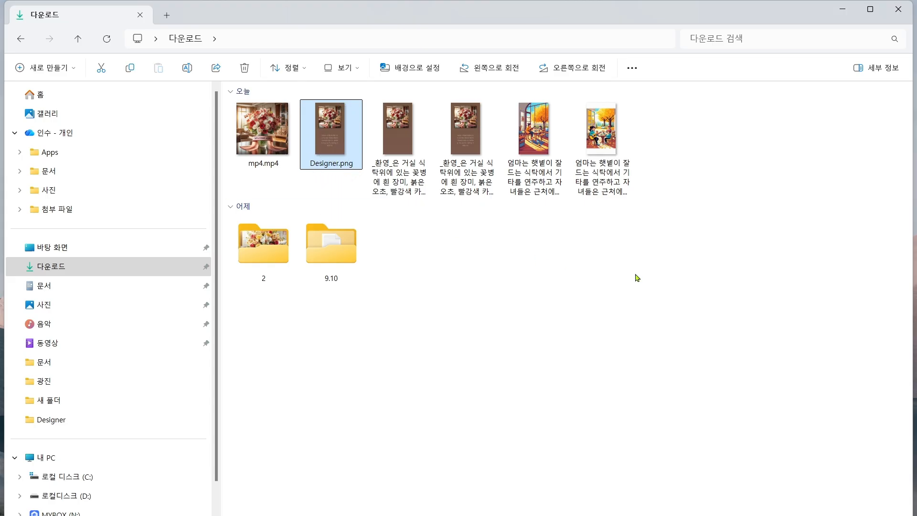
click(726, 197)
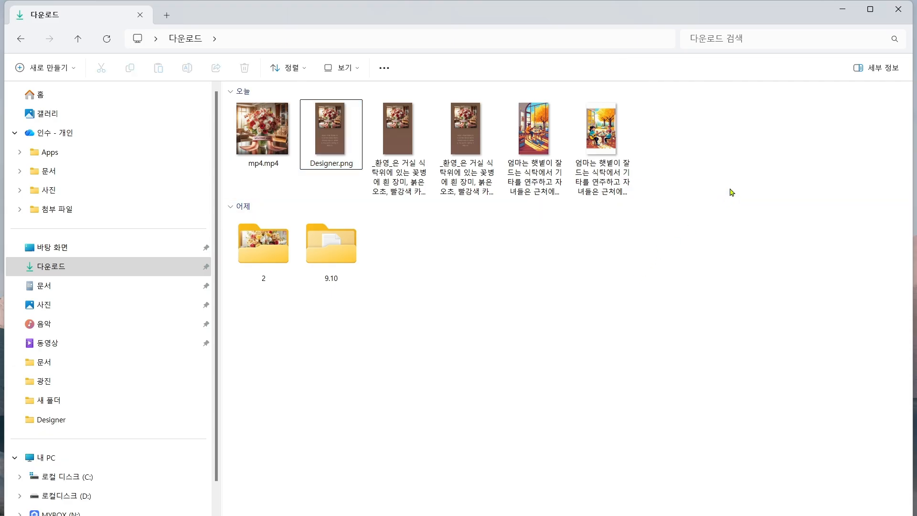
click(899, 9)
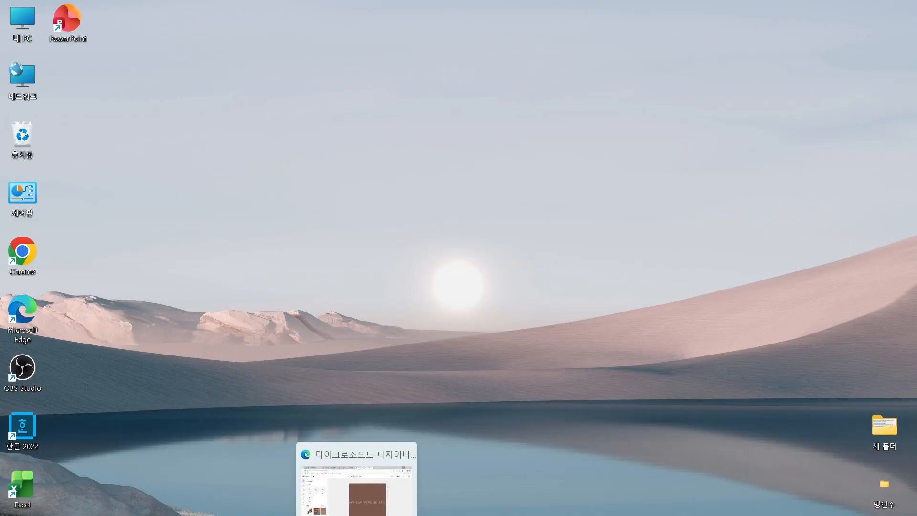
- Return to the Designer window, delete the brown page, and add a blank page
click(356, 510)
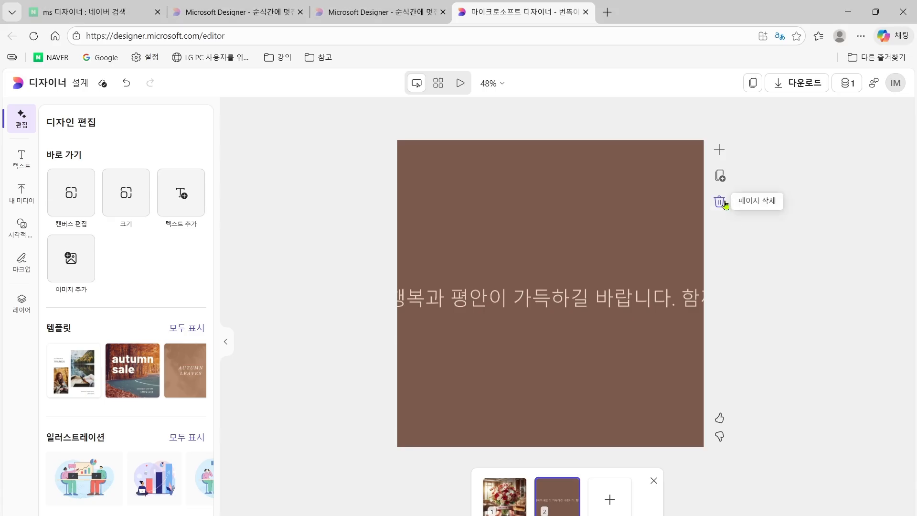
click(712, 217)
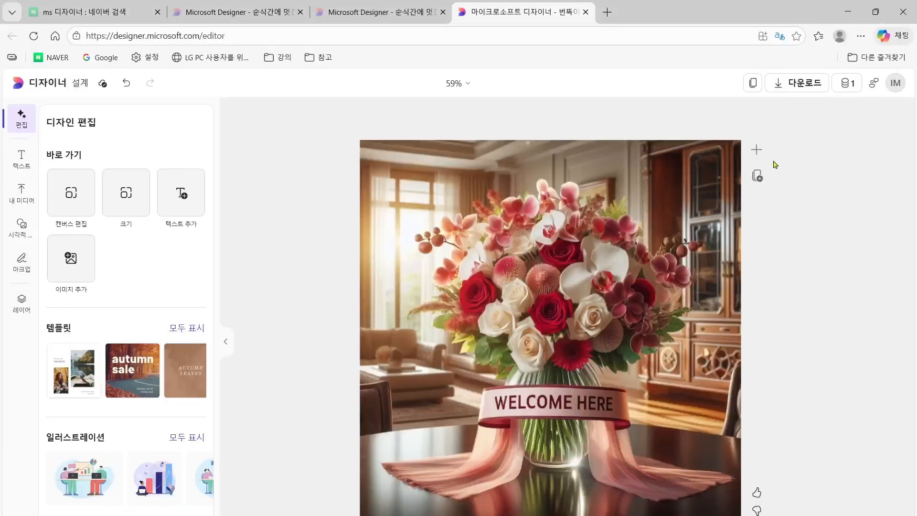
click(757, 151)
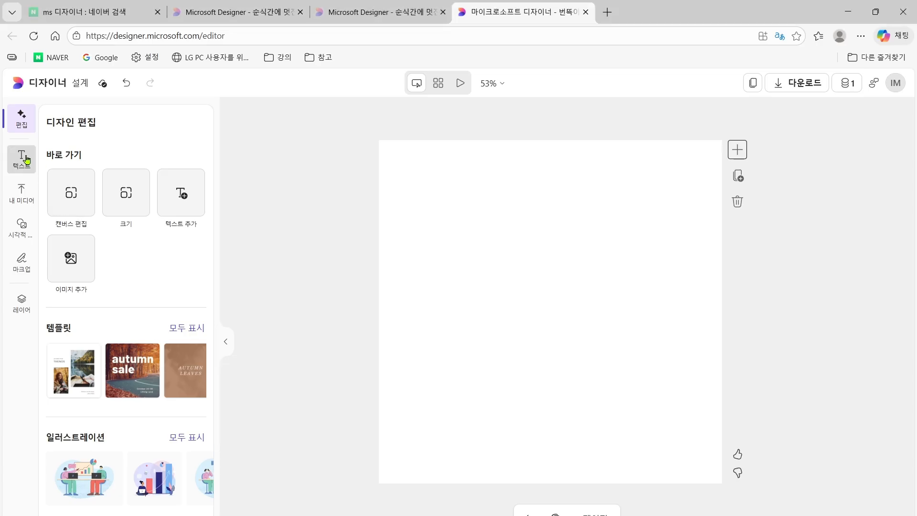
- Add a text box reading '설날!', a blank line, then '항상 옆에서 보살펴 주시고 아껴주셔서 / 감사드립니다'
click(28, 159)
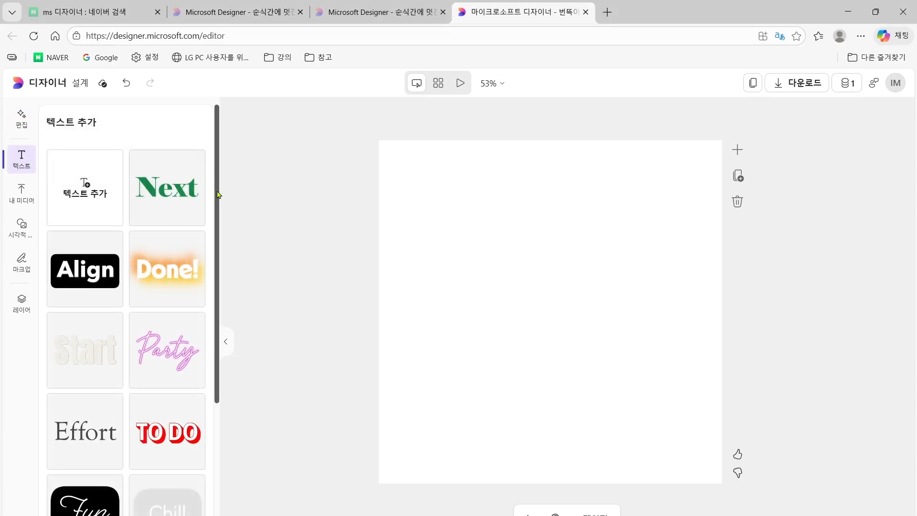
drag(217, 195, 219, 203)
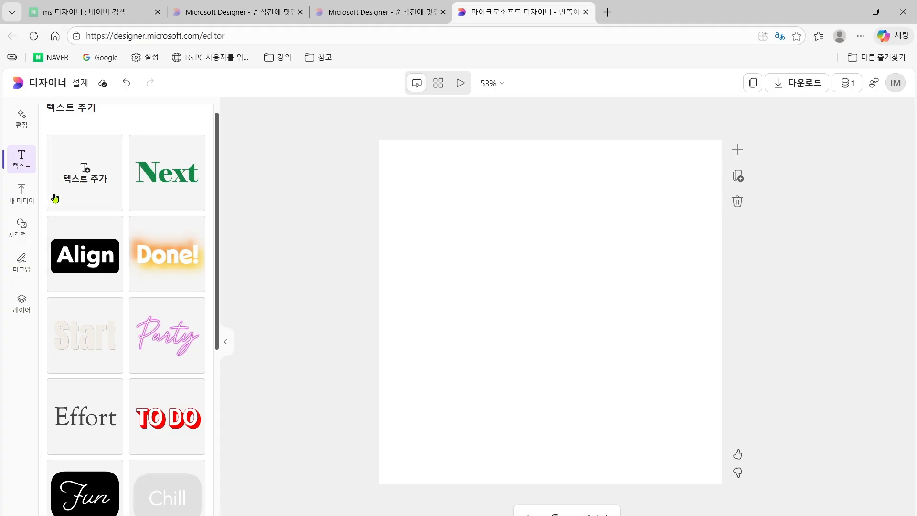
click(81, 180)
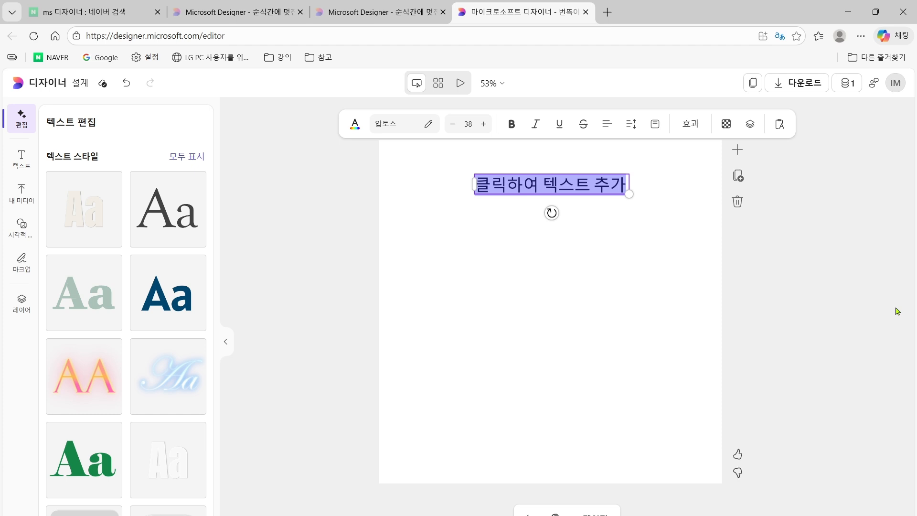
text(설날)
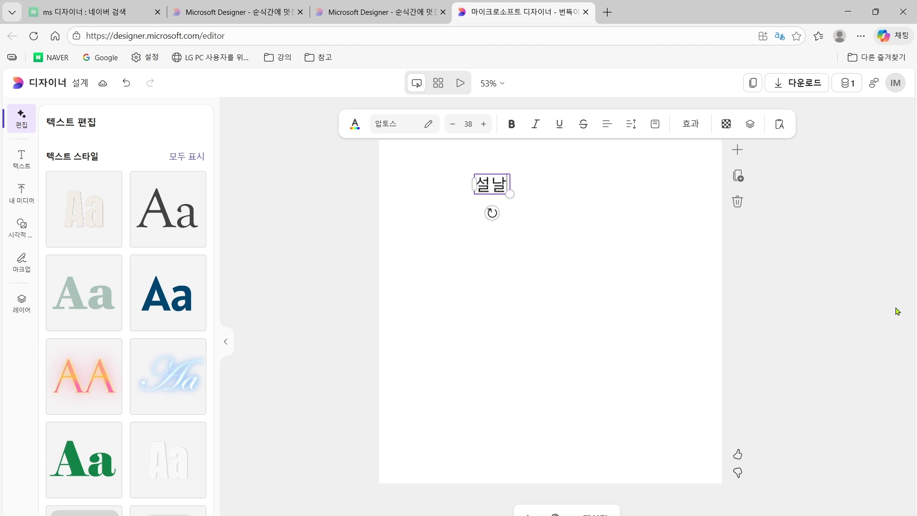
text(!)
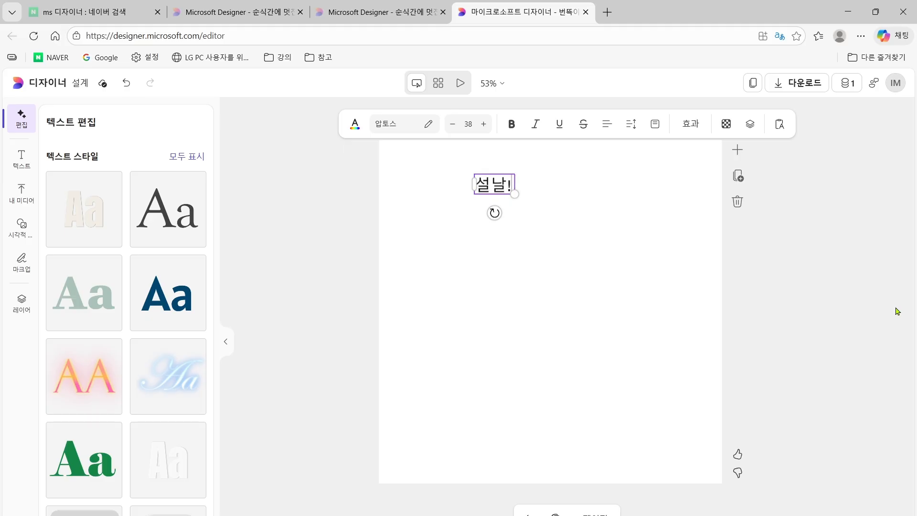
key(Return)
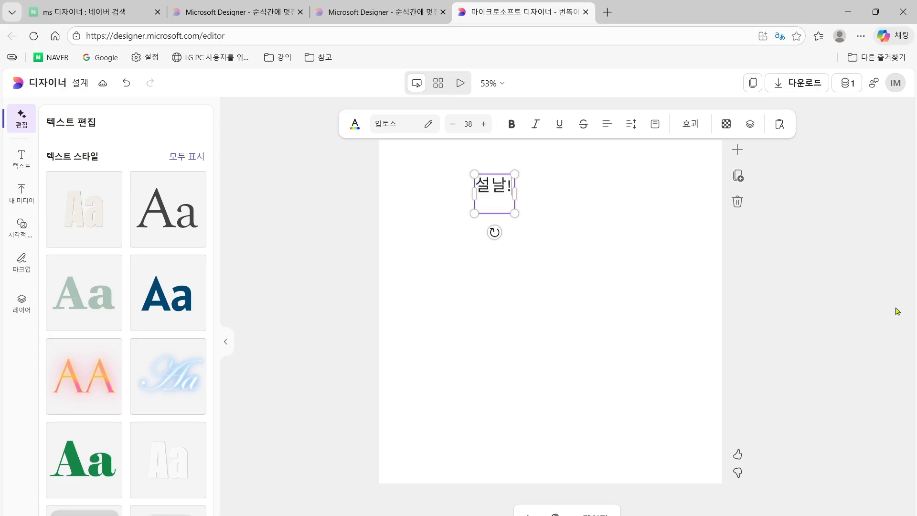
key(Return)
text(항상 )
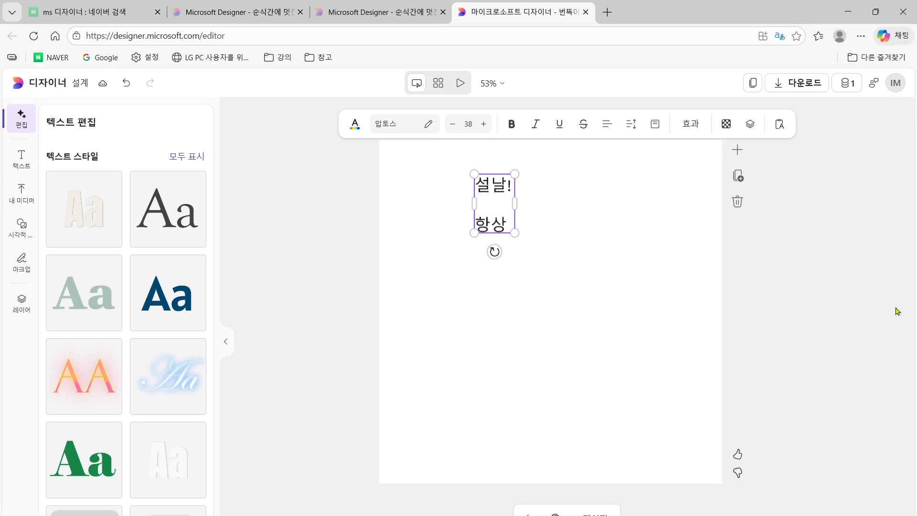
text(옆에)
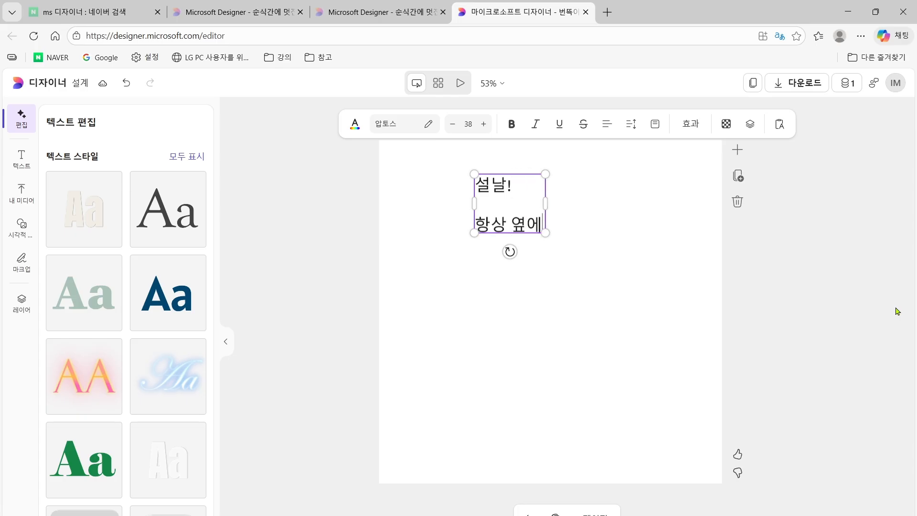
text(서 보)
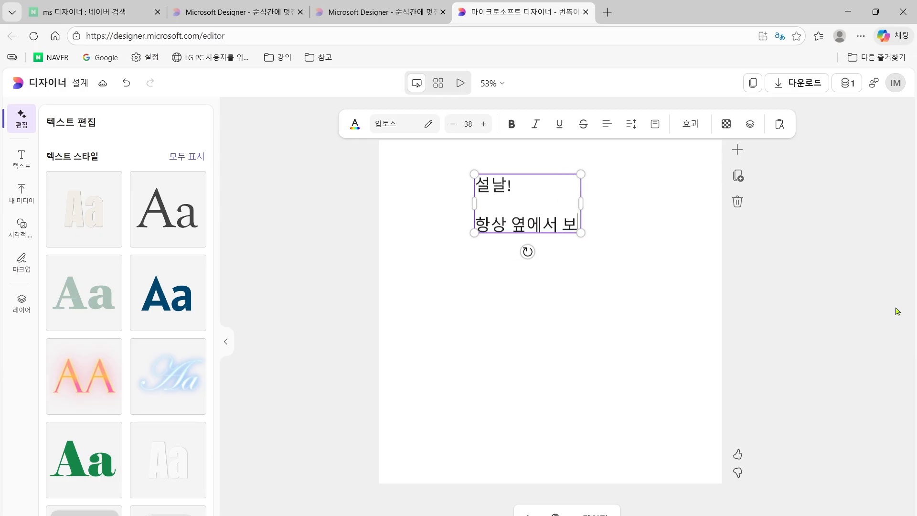
text(살펴 주시고)
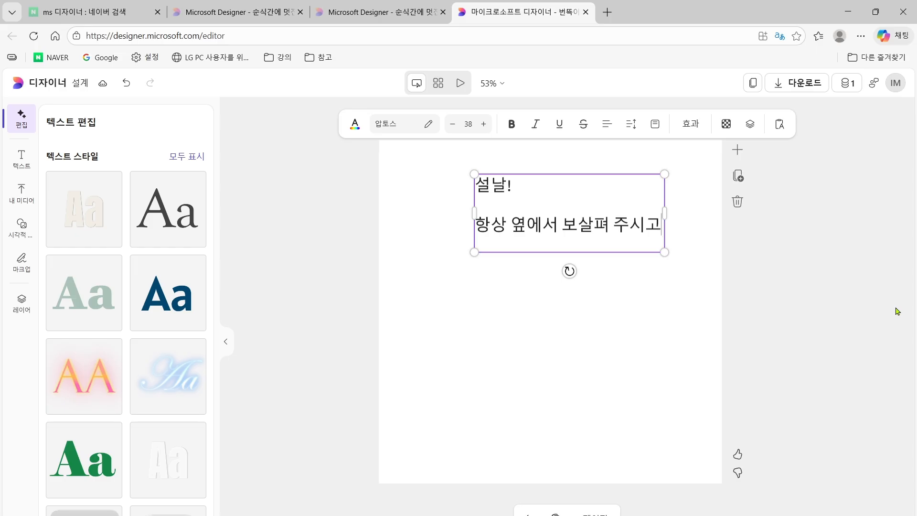
text( 아껴줏)
text(셔서)
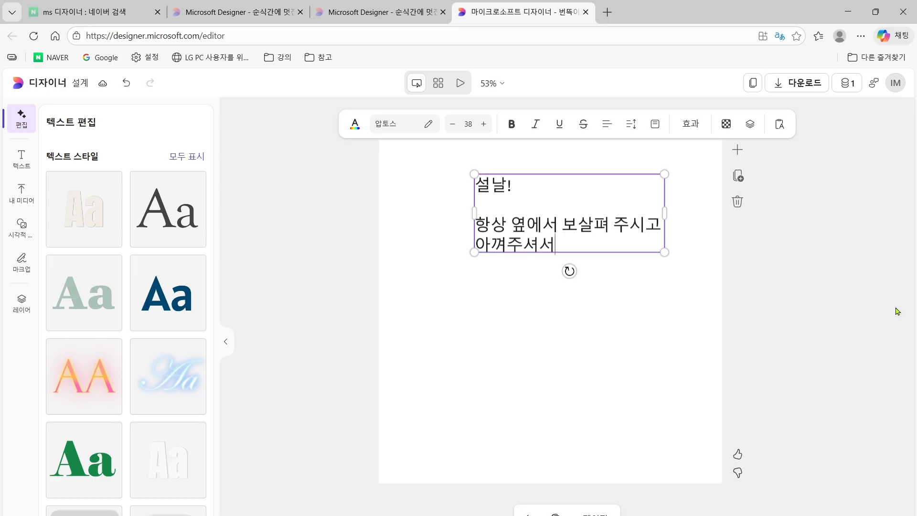
key(Return)
text(감삳)
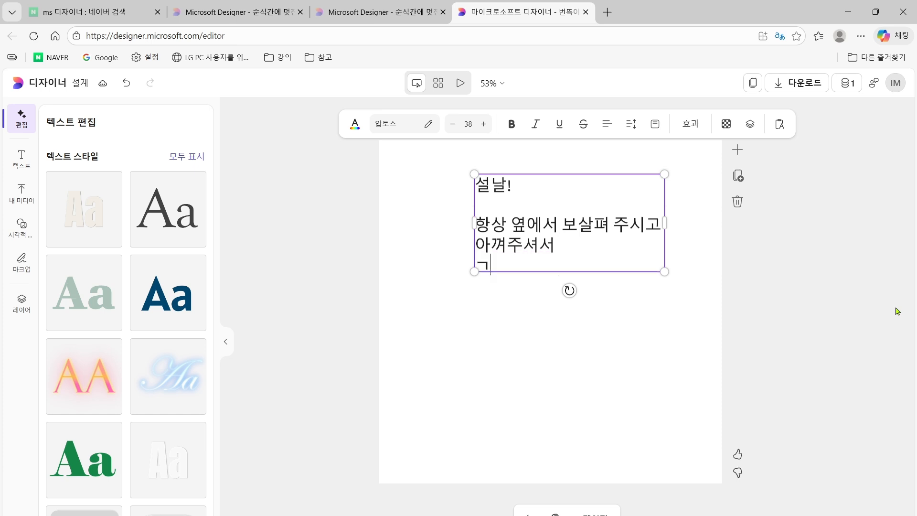
text(드립니다)
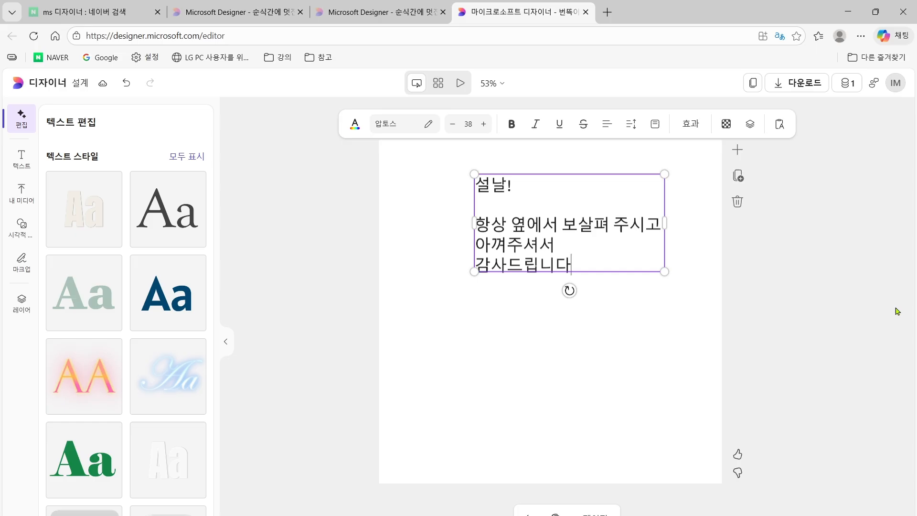
key(Return)
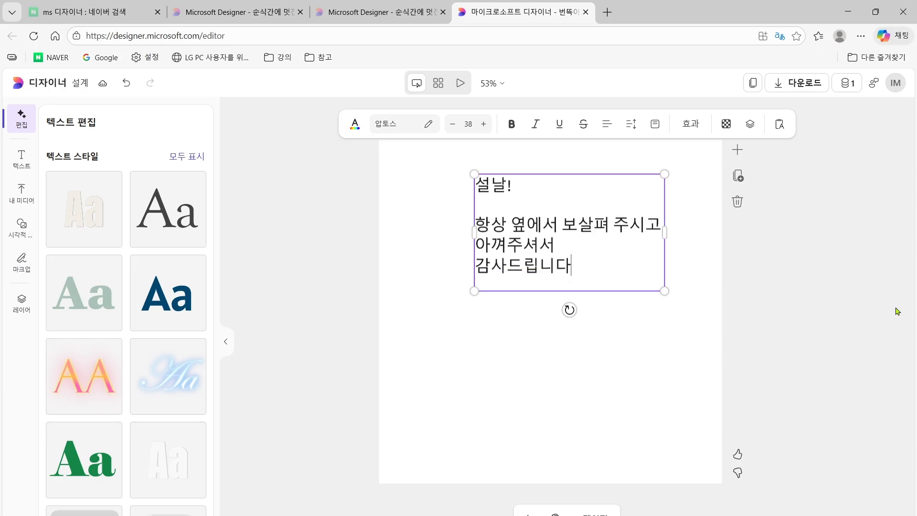
key(Return)
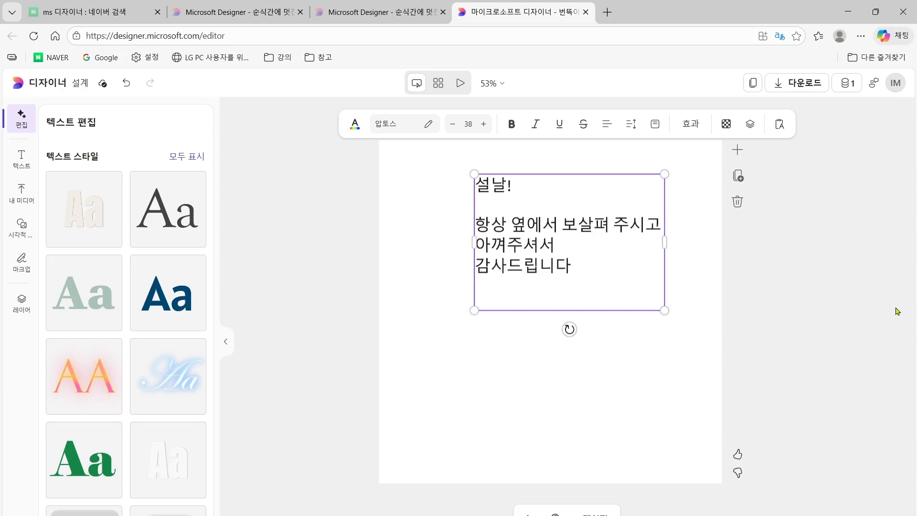
- Type the lines '행복한 설을 맞이하여' and '즐겁고 웃음꽃이 피는' into the greeting
text(행복한)
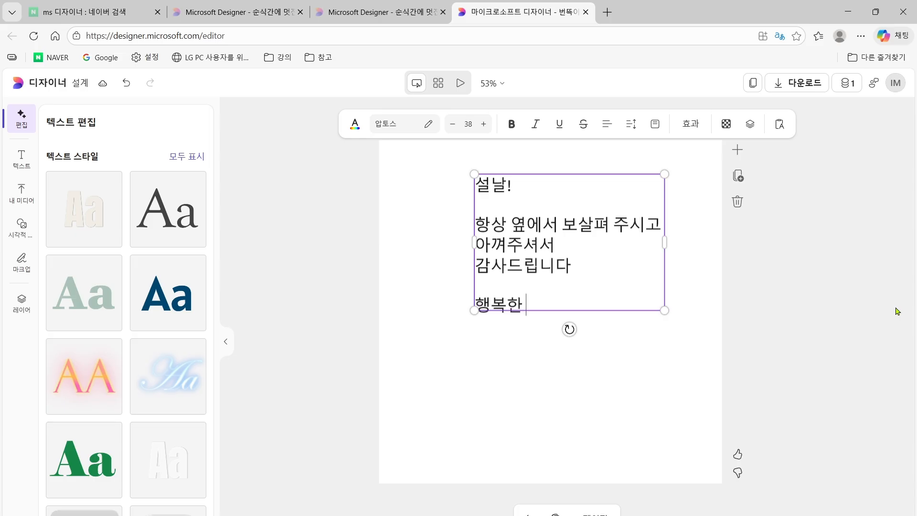
text( 설을)
text( 맞)
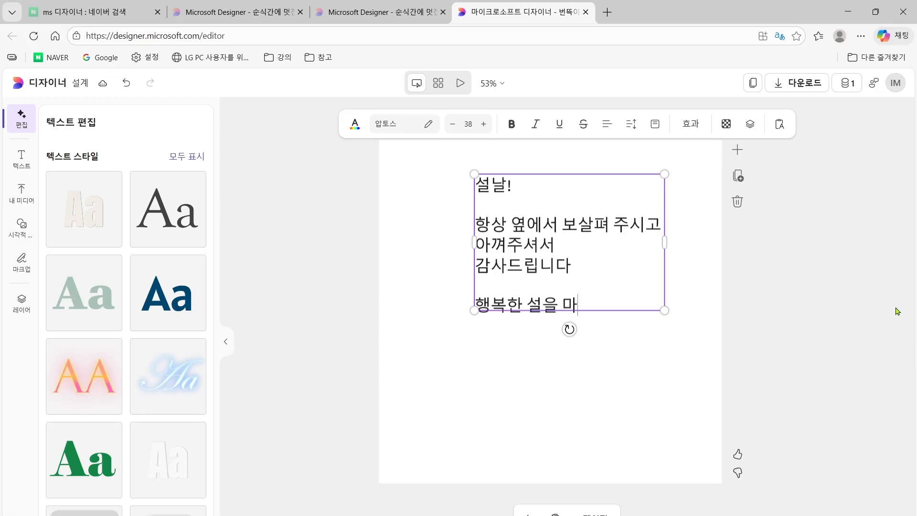
text(이하여)
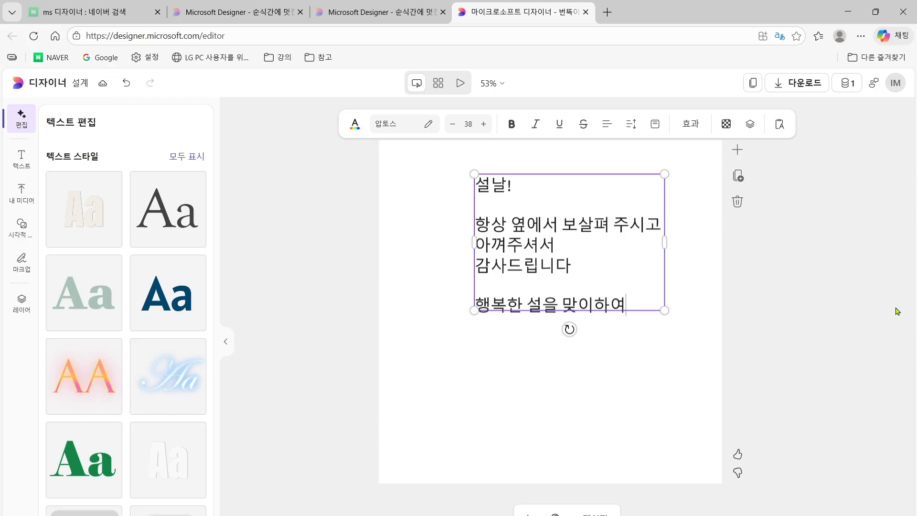
key(Return)
text(즐겁고)
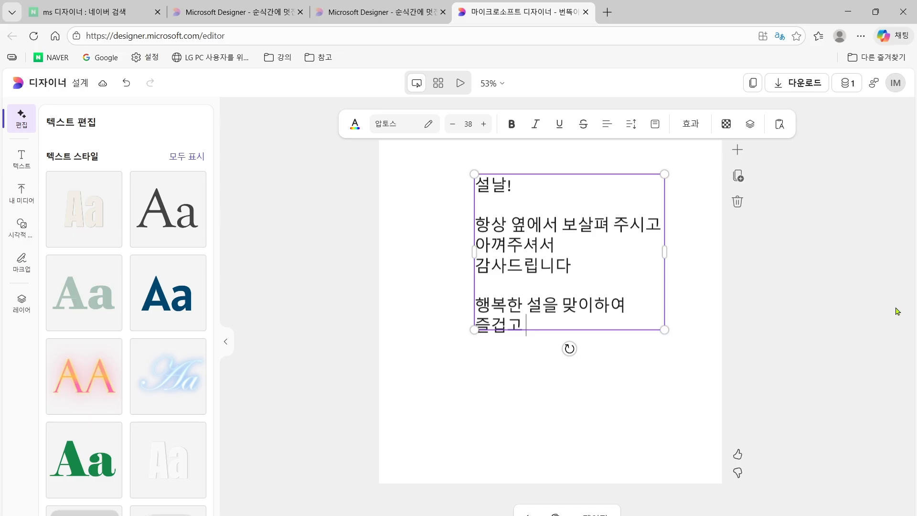
text( 웃음꽃이 피는)
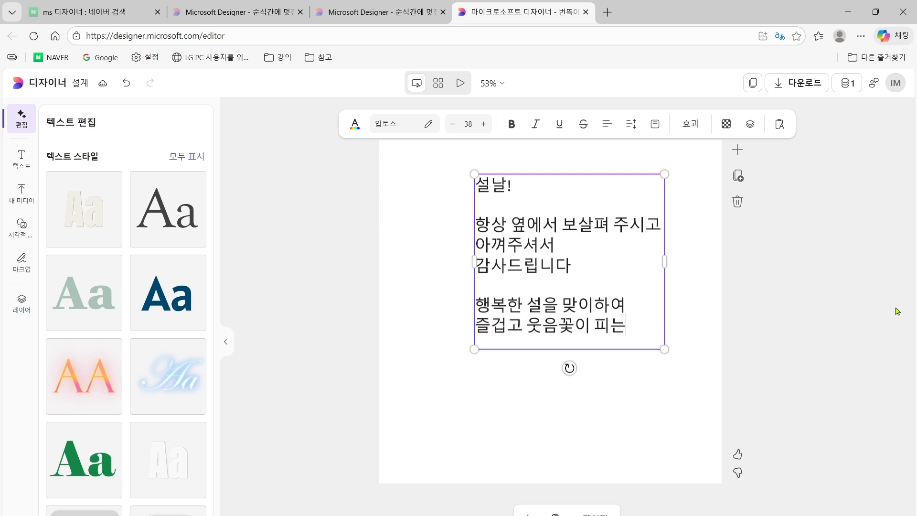
key(Return)
text(재)
key(BackSpace)
key(BackSpace)
key(Return)
- Add '가족과 함께하는 / 설명절이 되시기를 / 바랍니다. / 늘 건강하고 / 행복하세요' line by line
text(가족과 함ㄲ께하는)
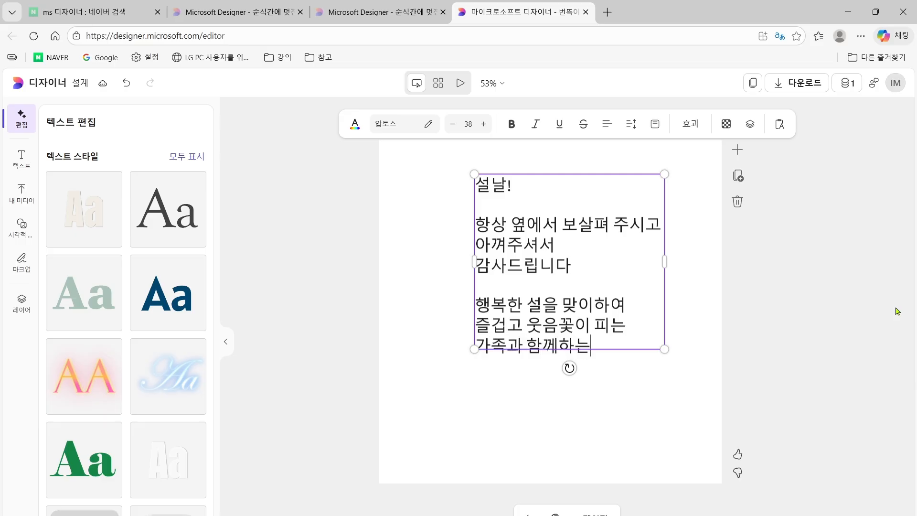
key(Return)
text(설명절이)
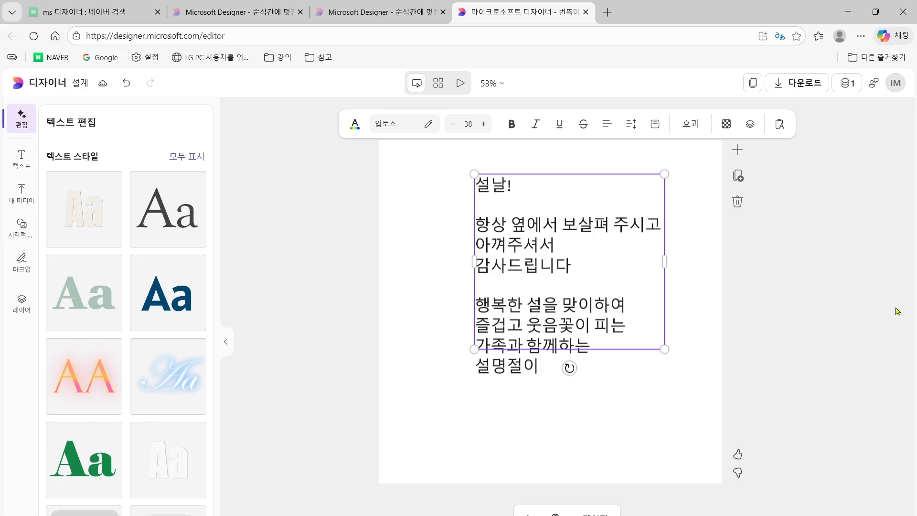
text( 됫시기를)
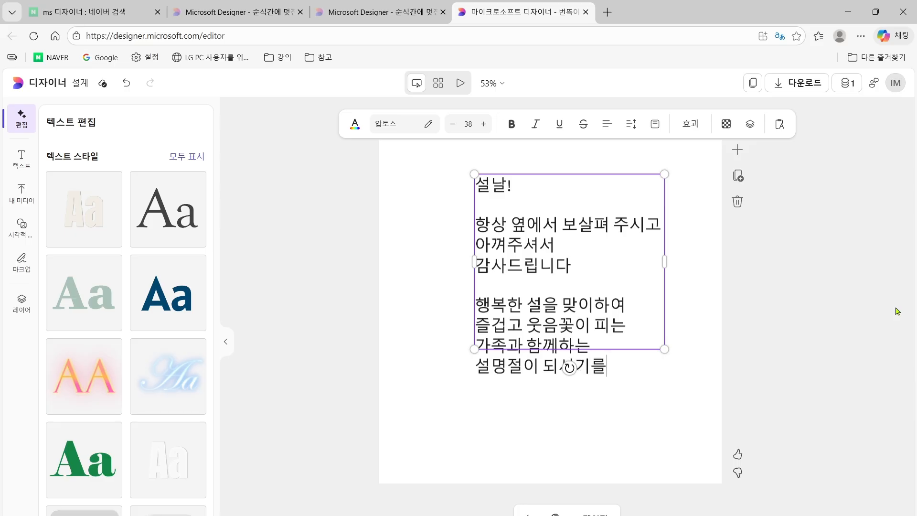
key(Return)
text(바랍닏)
text(다.)
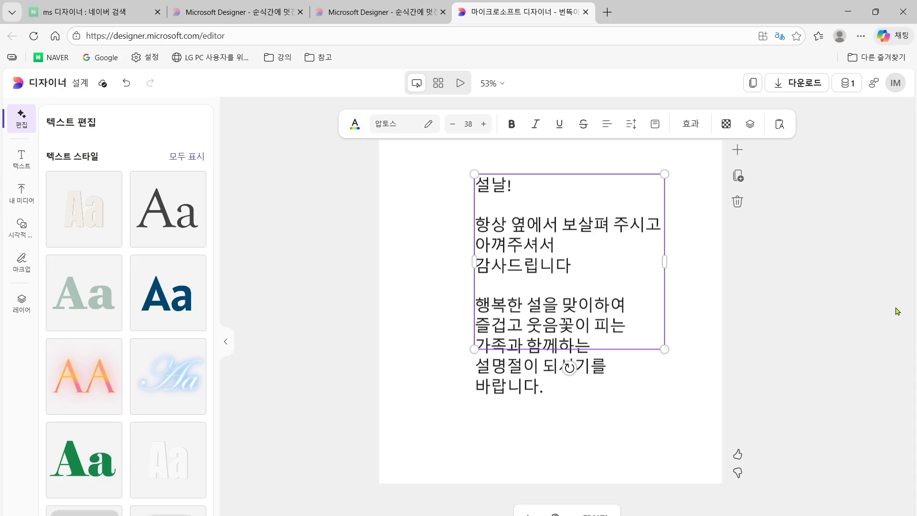
key(Return)
text(늘 건강하고)
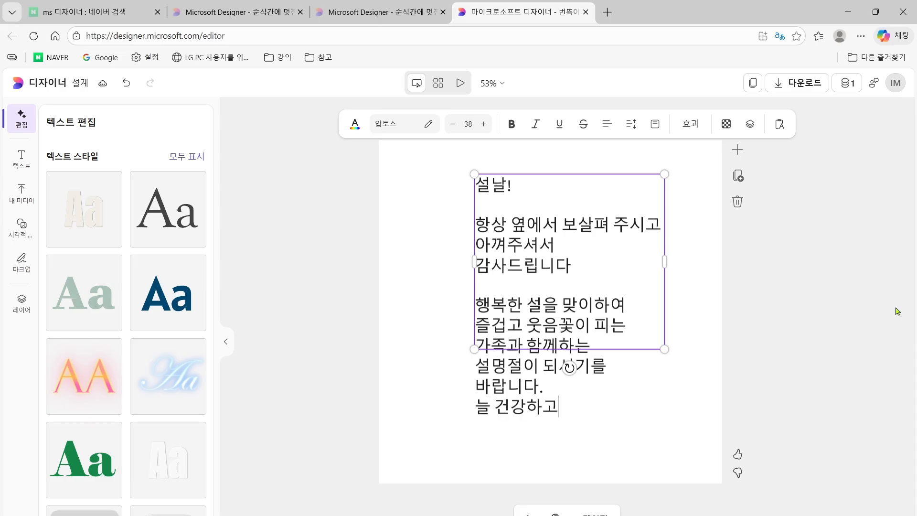
key(Return)
text(ㅎ행복하세요)
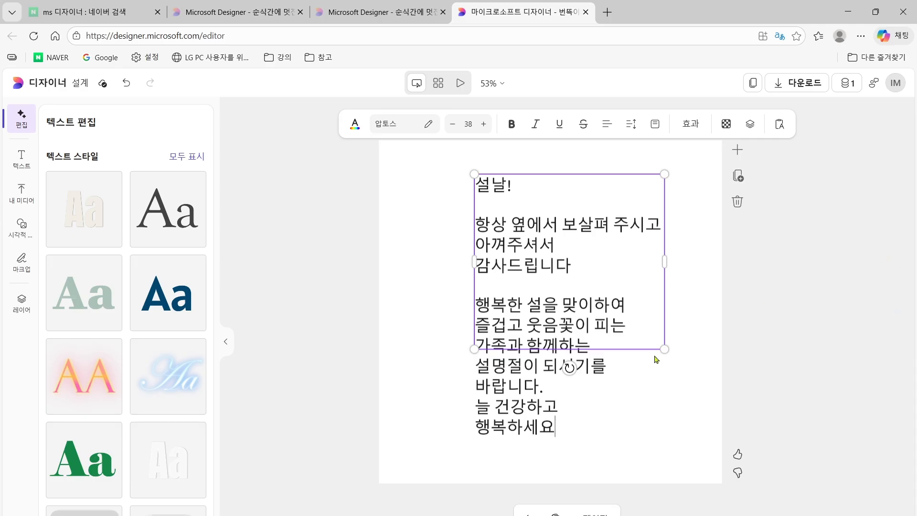
drag(663, 349, 670, 359)
drag(689, 383, 676, 341)
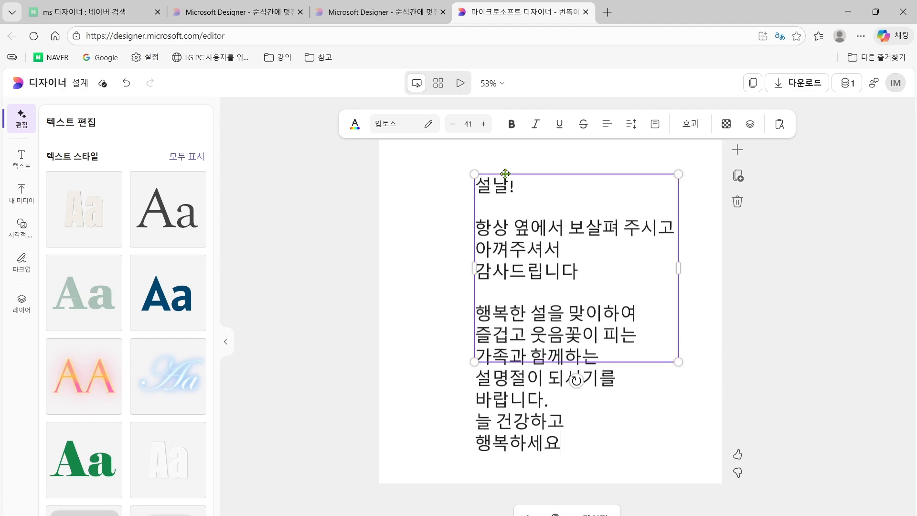
drag(505, 173, 465, 151)
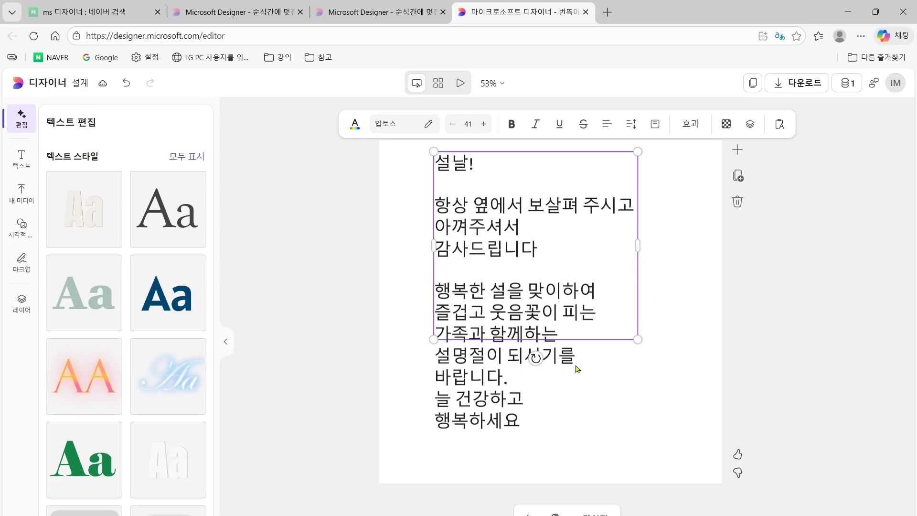
click(663, 374)
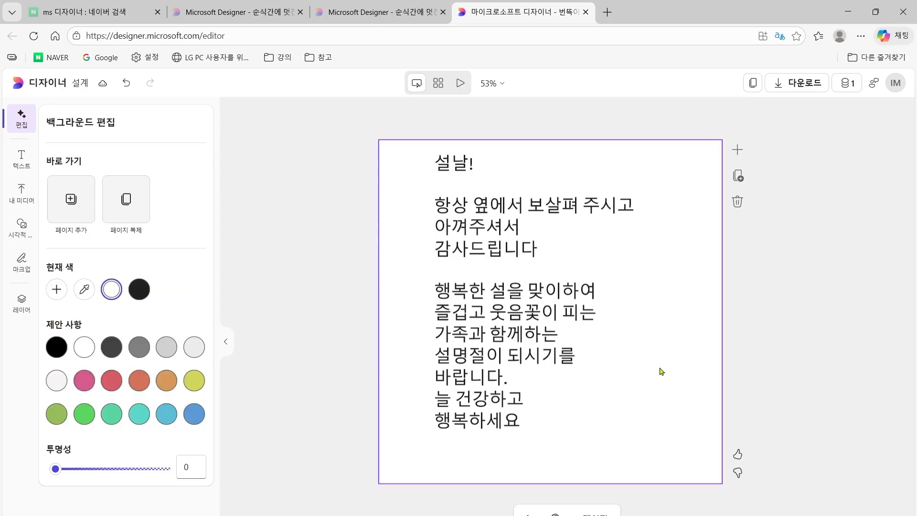
click(445, 164)
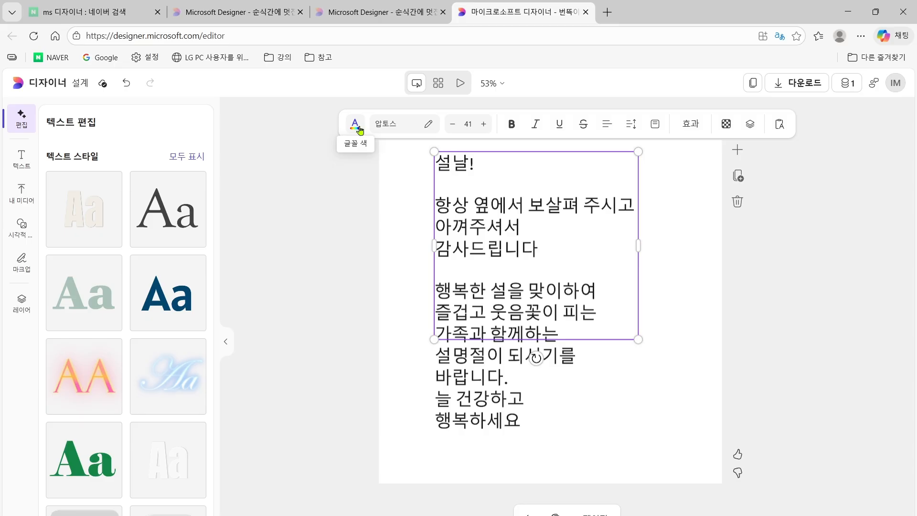
- Colour the 설날 title blue using the Font colour swatches
click(359, 128)
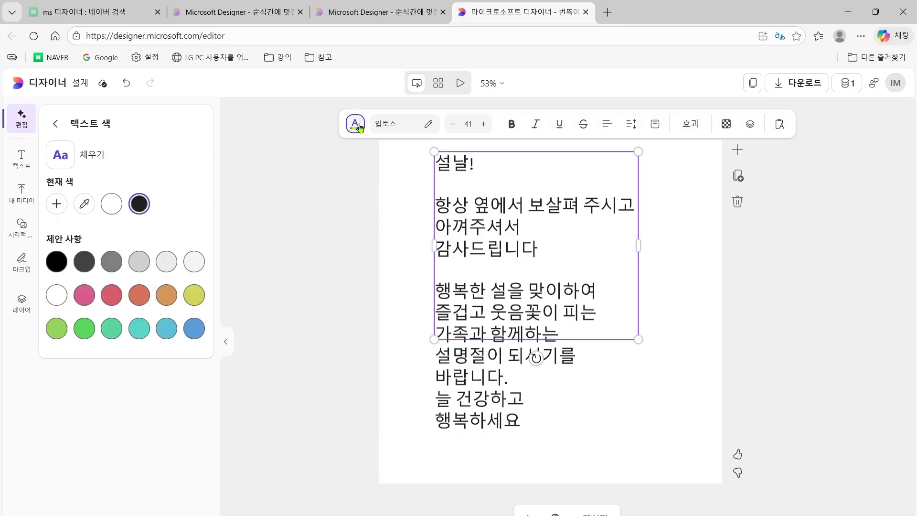
click(202, 332)
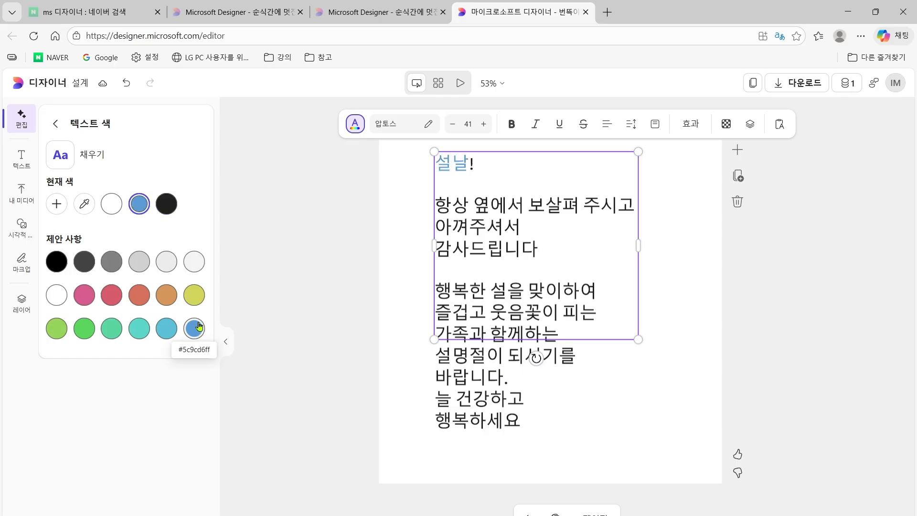
drag(439, 203, 440, 202)
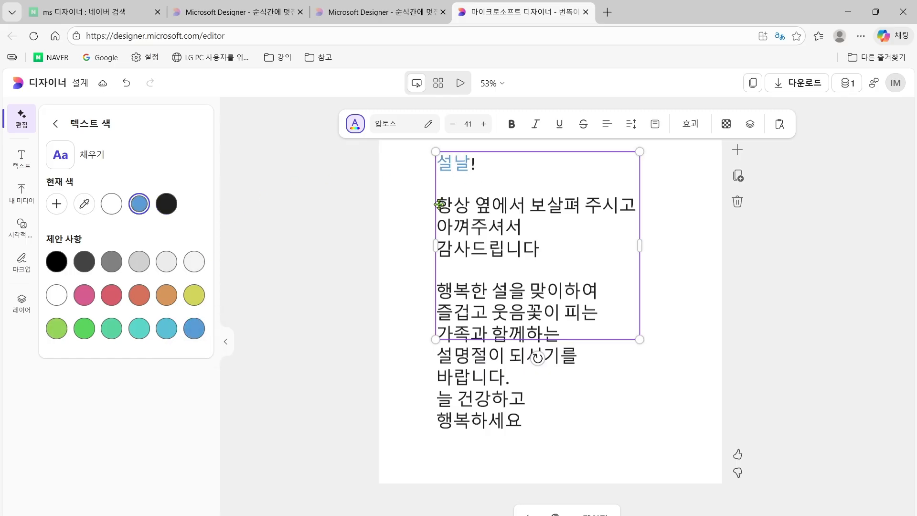
click(196, 324)
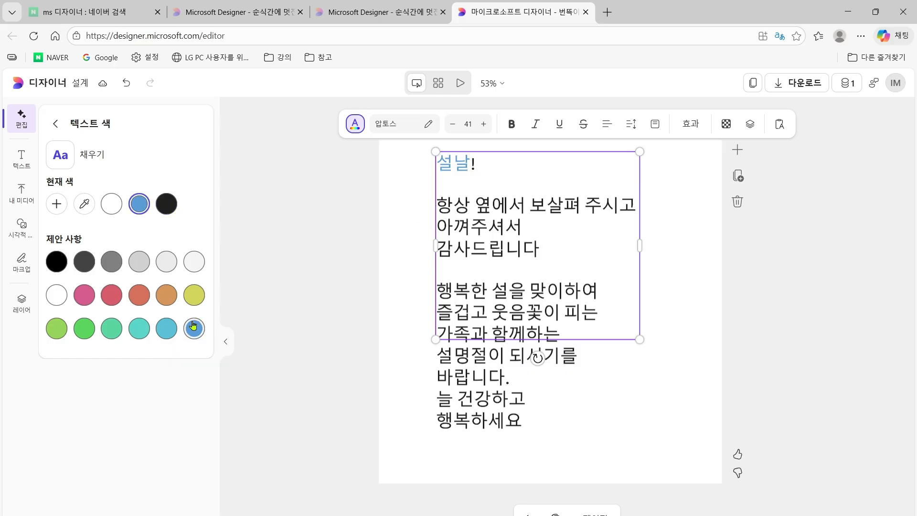
click(440, 203)
drag(444, 207, 594, 414)
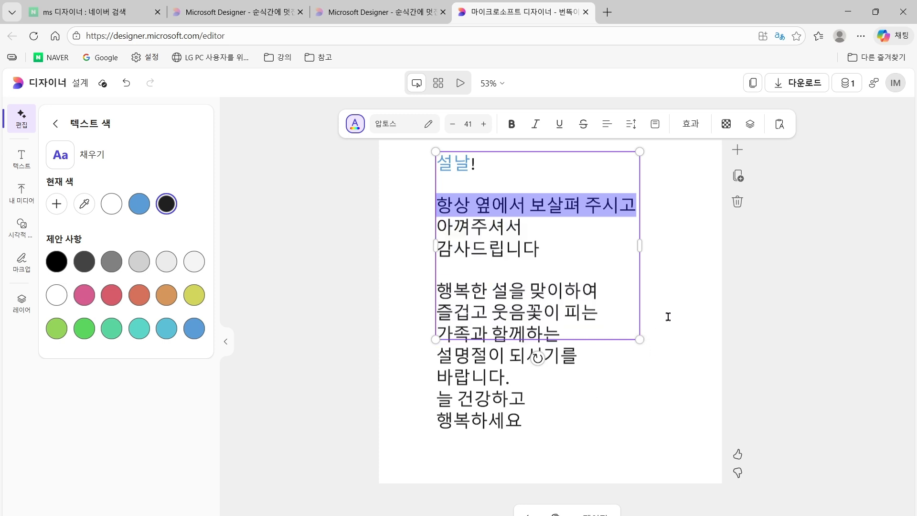
click(543, 335)
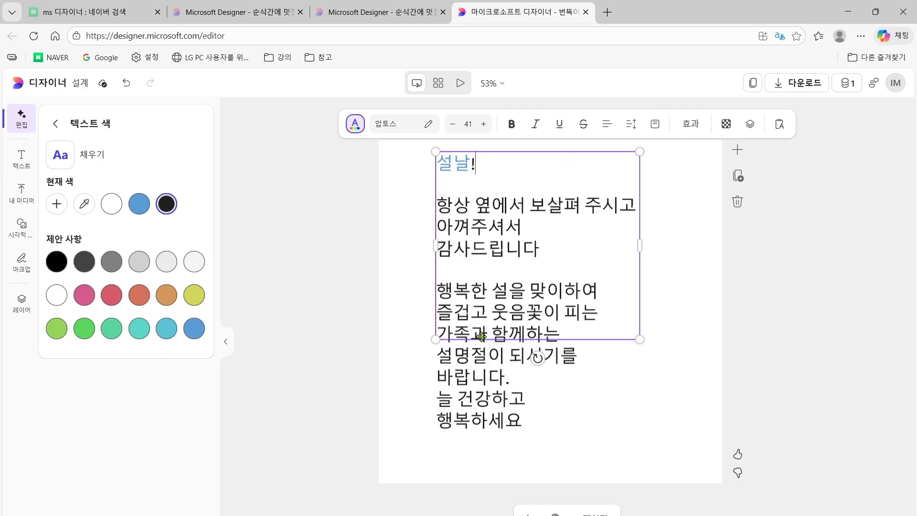
- Resize the greeting text box slightly and turn 설날 back to black
drag(438, 340, 441, 451)
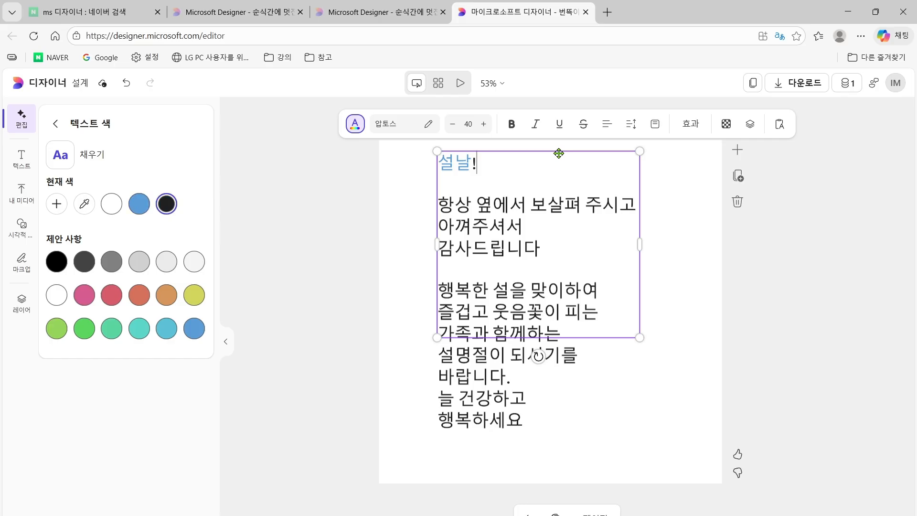
drag(472, 162, 428, 161)
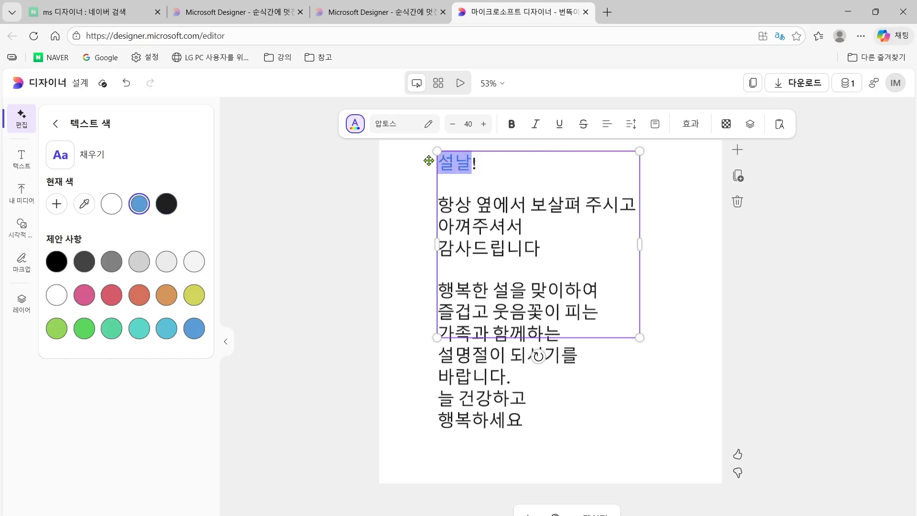
click(56, 261)
click(706, 319)
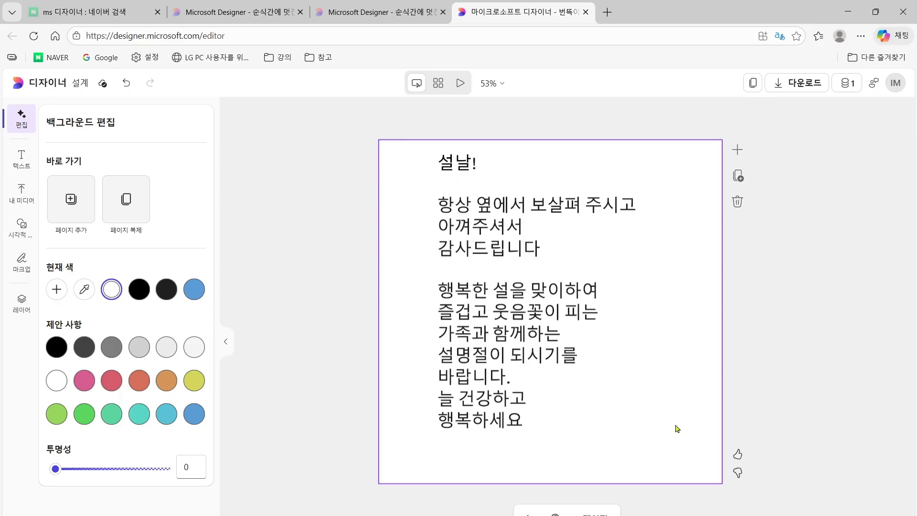
- Select the title 설날! and colour it bright red #fb0202 with the custom colour picker
click(443, 165)
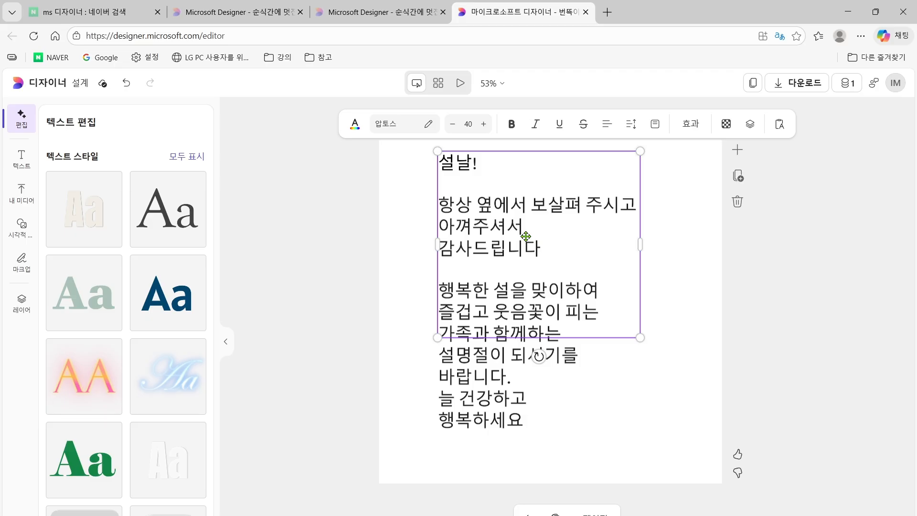
key(ctrl+a)
click(456, 165)
drag(445, 161, 485, 165)
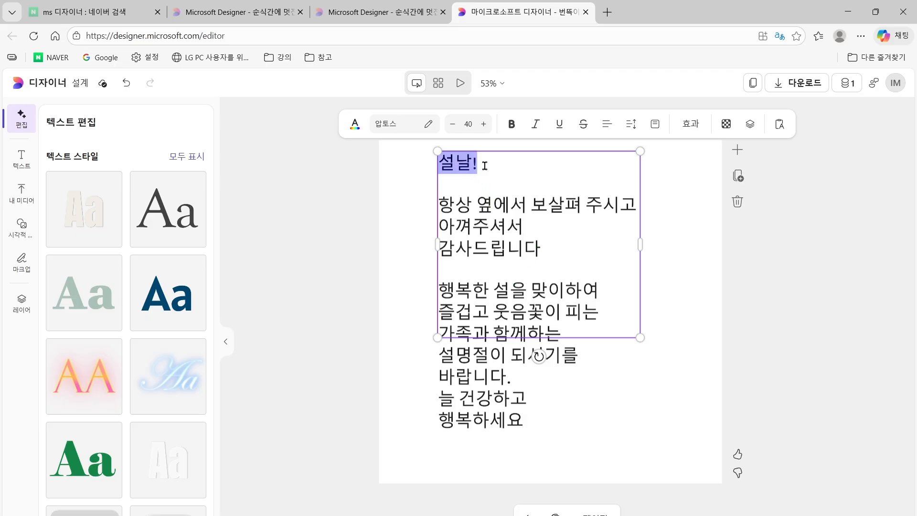
click(355, 125)
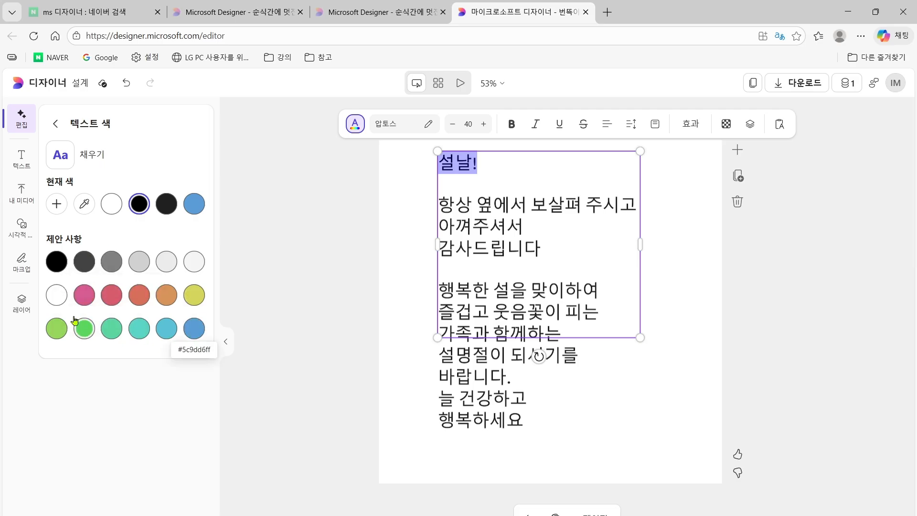
click(57, 204)
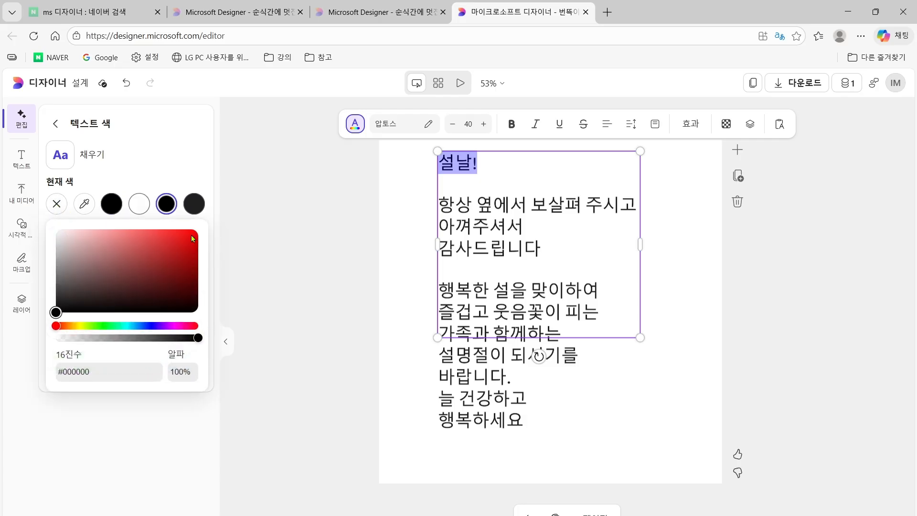
drag(191, 235, 197, 231)
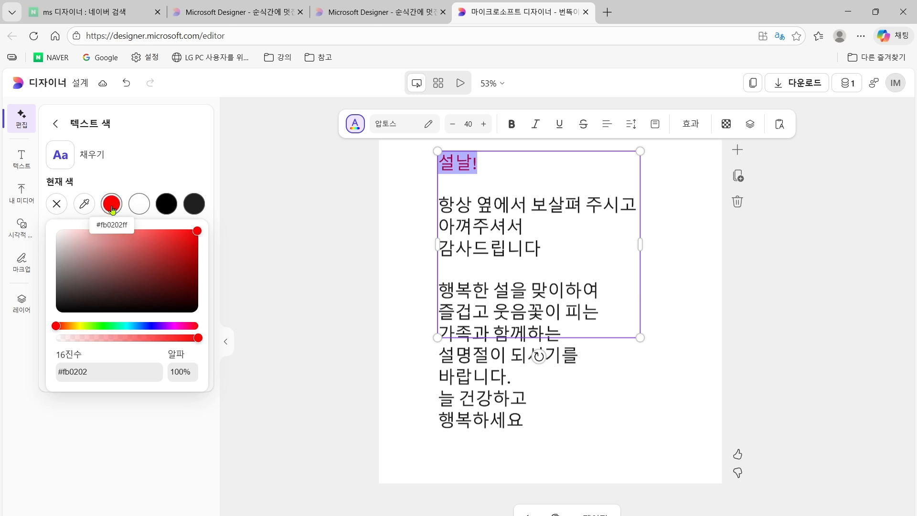
click(422, 180)
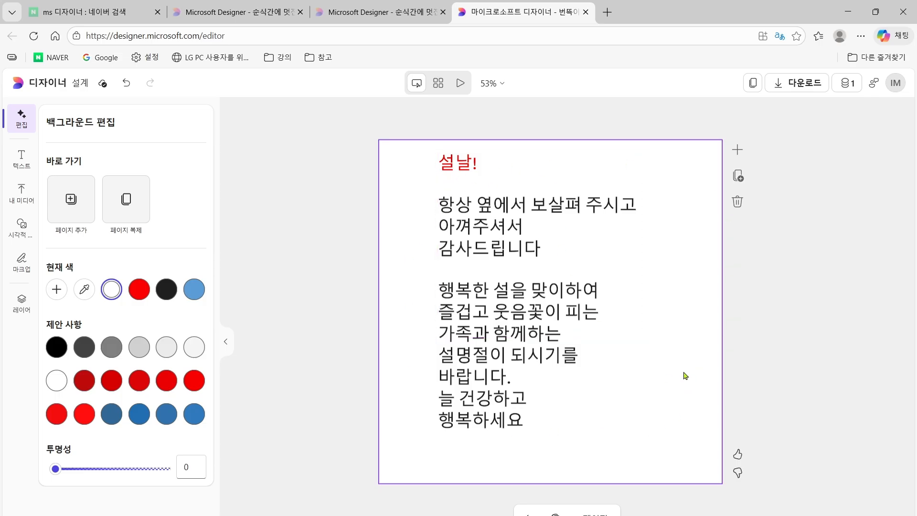
- Center-align the greeting text box
click(462, 210)
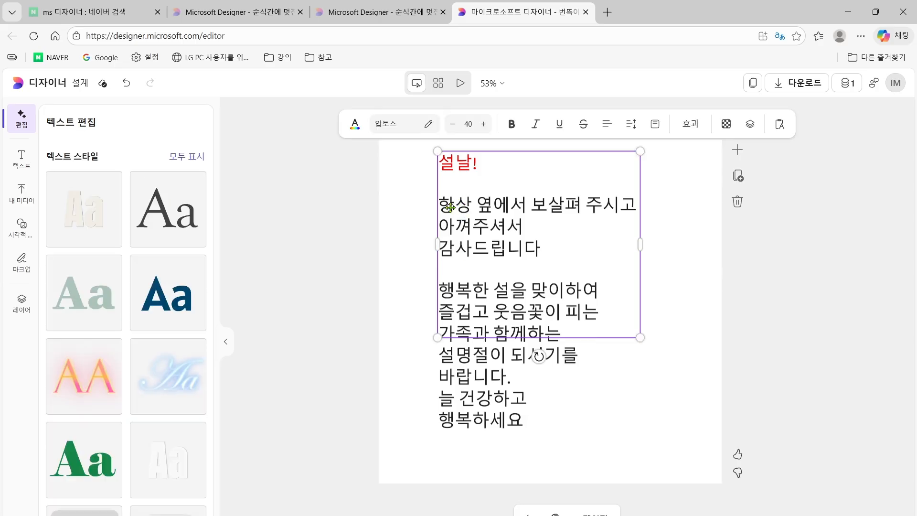
click(605, 127)
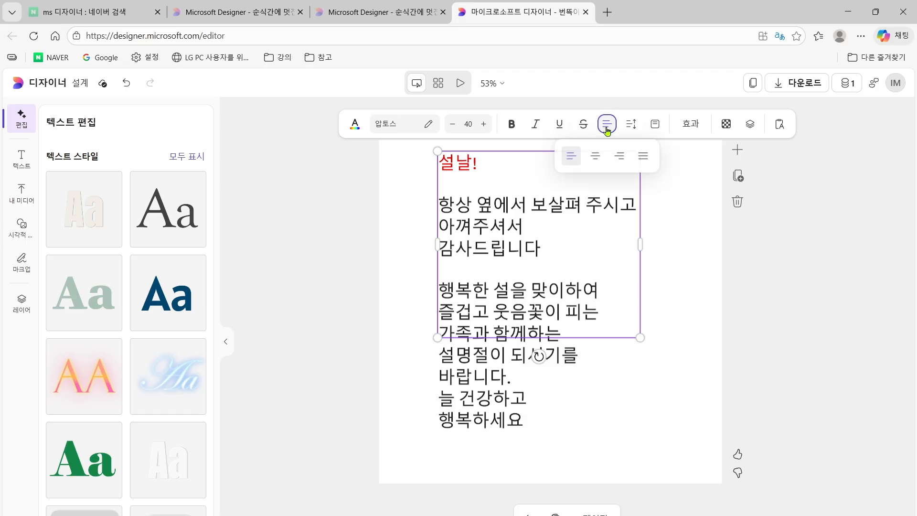
click(597, 159)
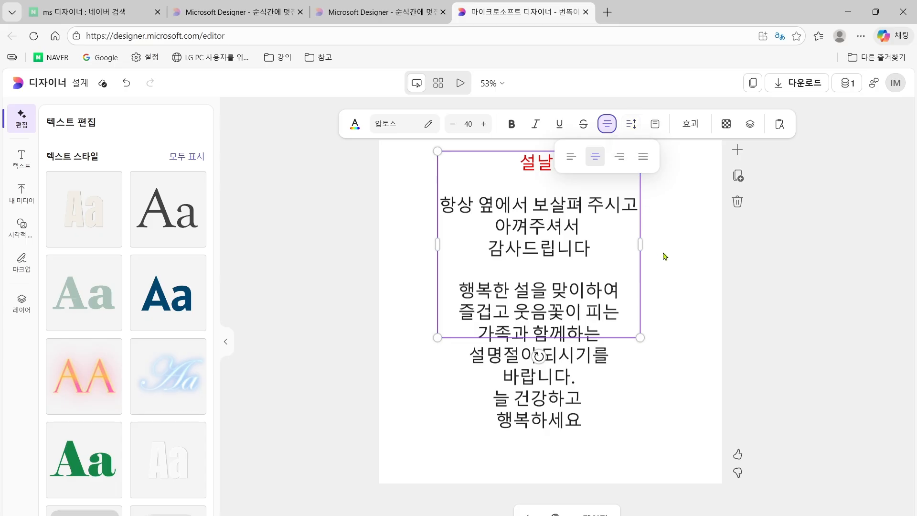
- Nudge the greeting's line spacing up slightly
click(631, 125)
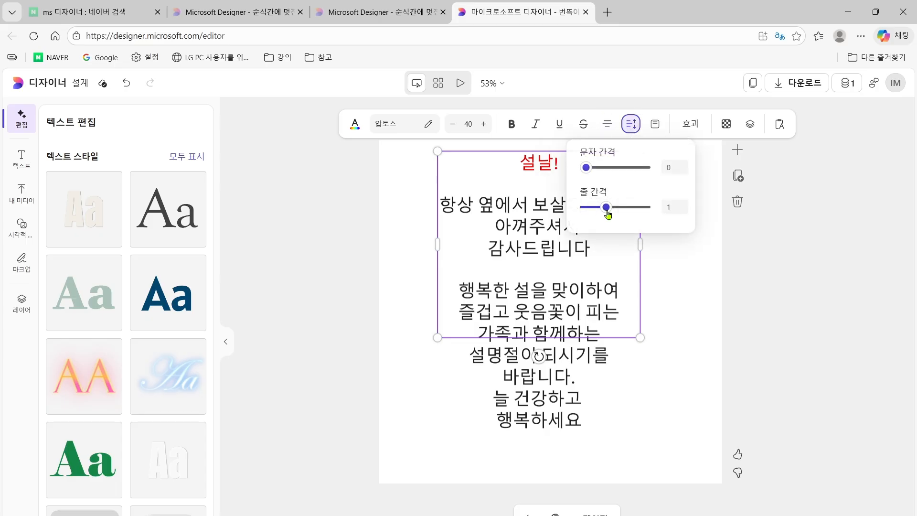
drag(608, 213, 607, 210)
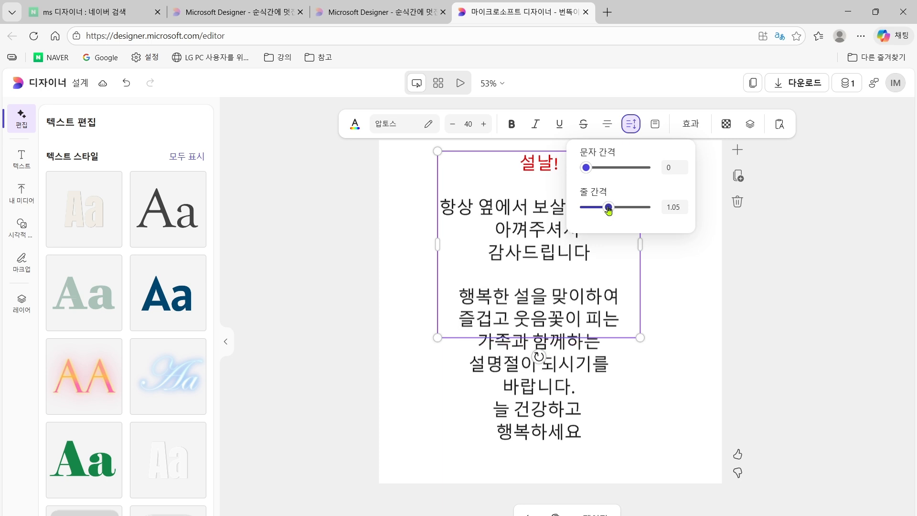
click(660, 261)
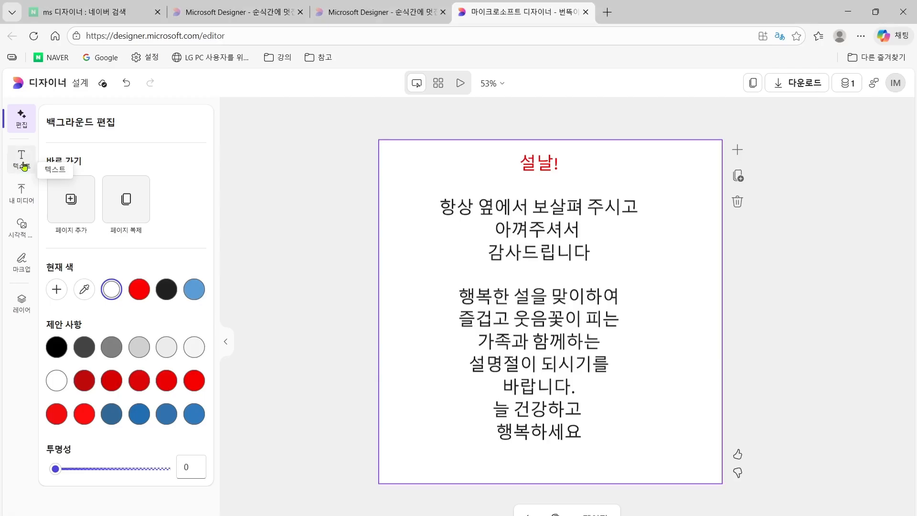
- Add the green 'Next' preset text box near the card's bottom-right
click(43, 154)
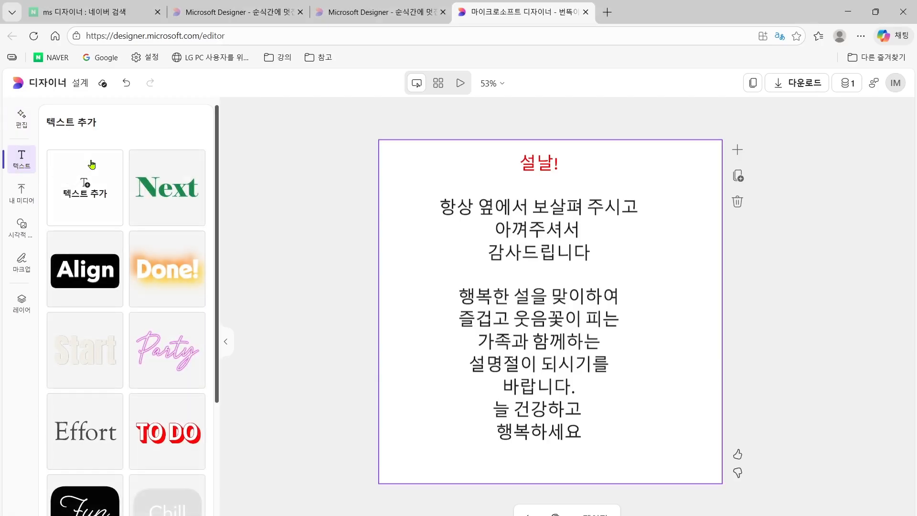
click(167, 196)
drag(167, 196, 661, 425)
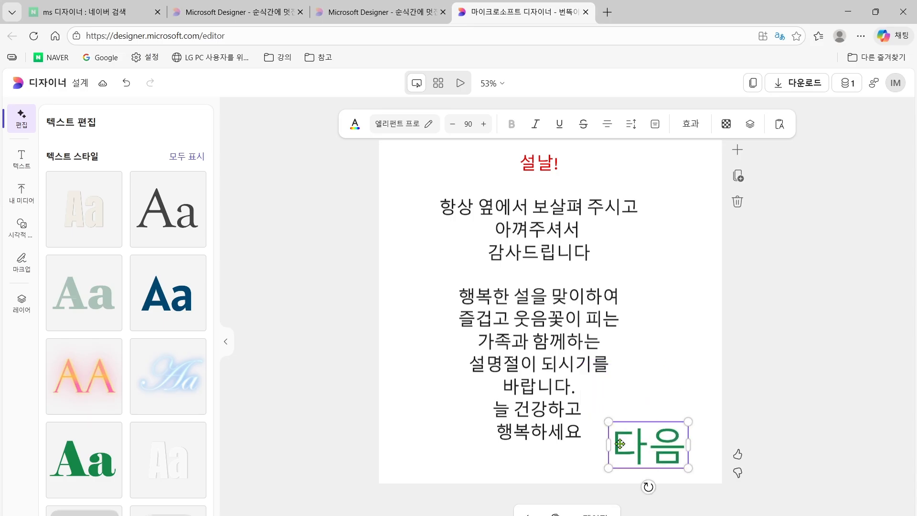
click(644, 395)
- Replace 다음 with 행복한 사람 and shrink the signature to fit the corner
click(649, 450)
click(648, 445)
drag(623, 447, 670, 448)
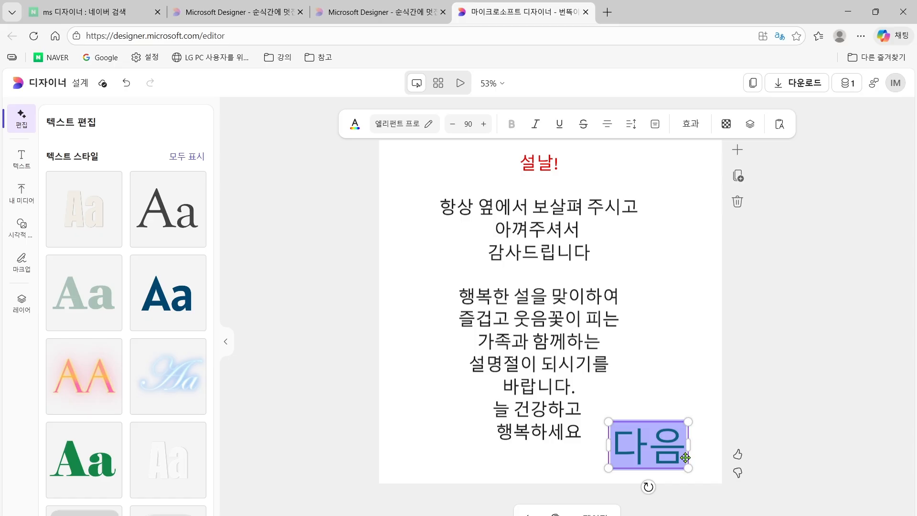
text(행복)
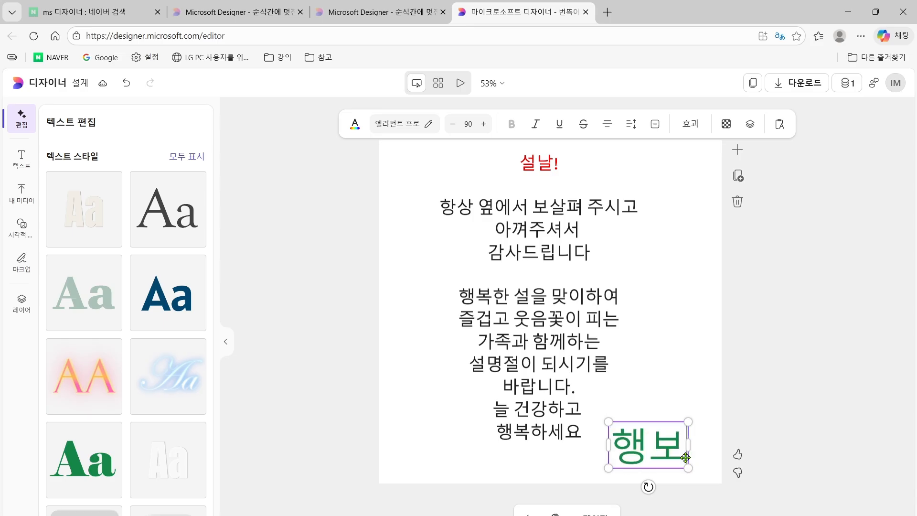
text(한사ㅌ)
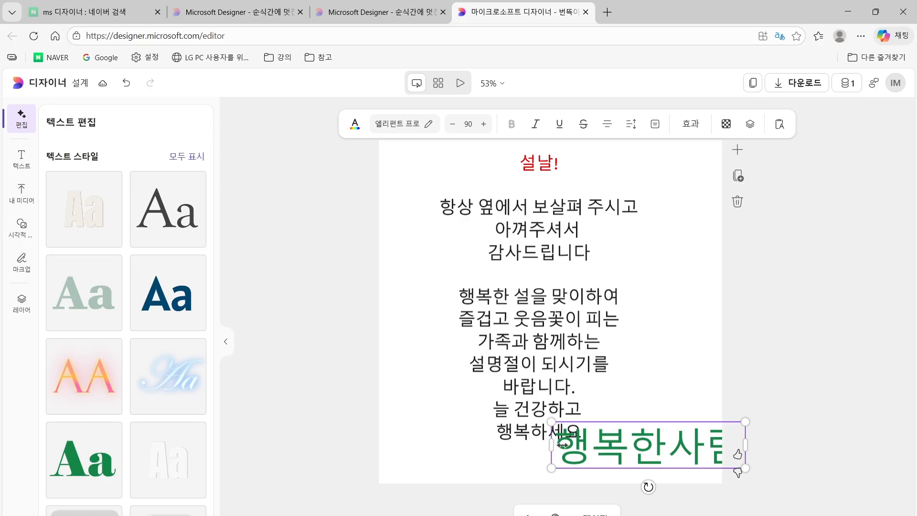
drag(552, 445, 527, 445)
drag(745, 422, 683, 452)
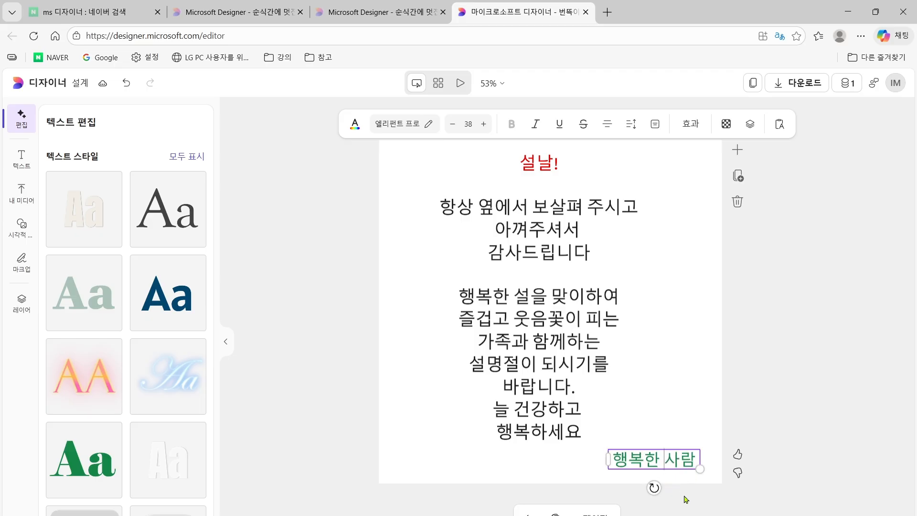
click(739, 397)
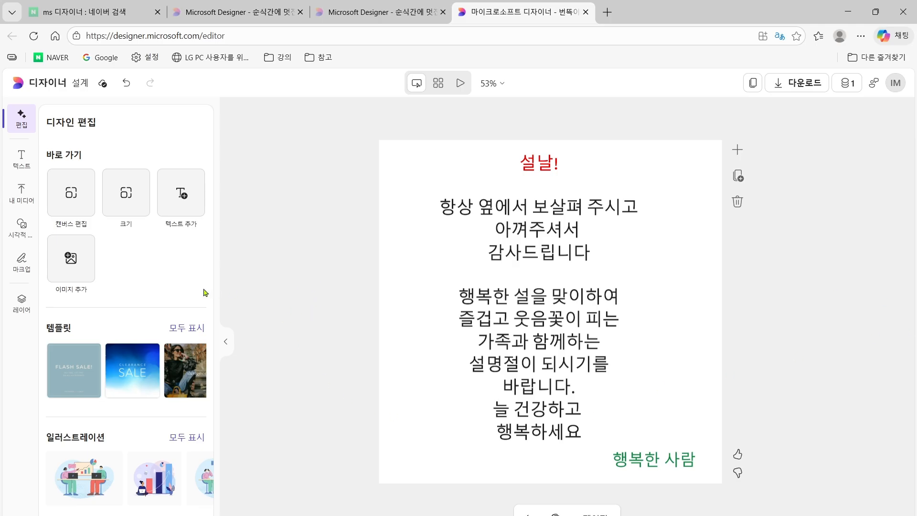
click(24, 232)
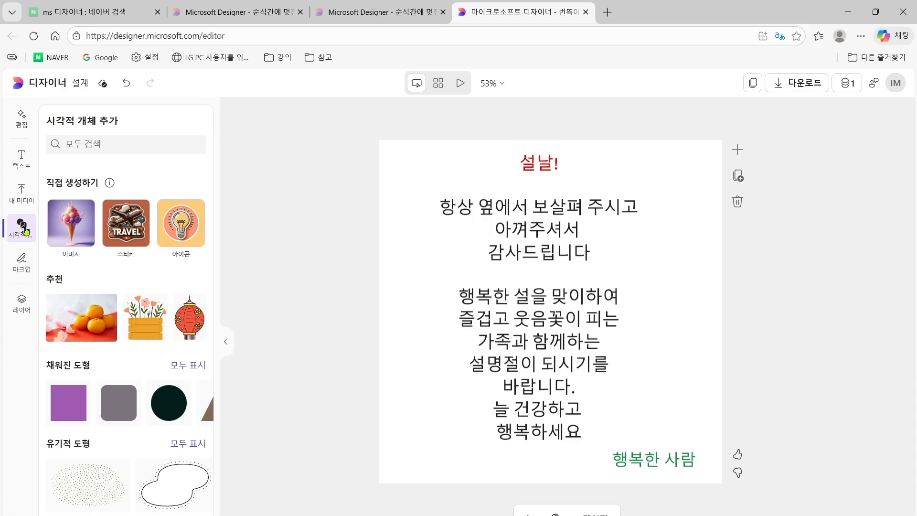
key(ctrl+1)
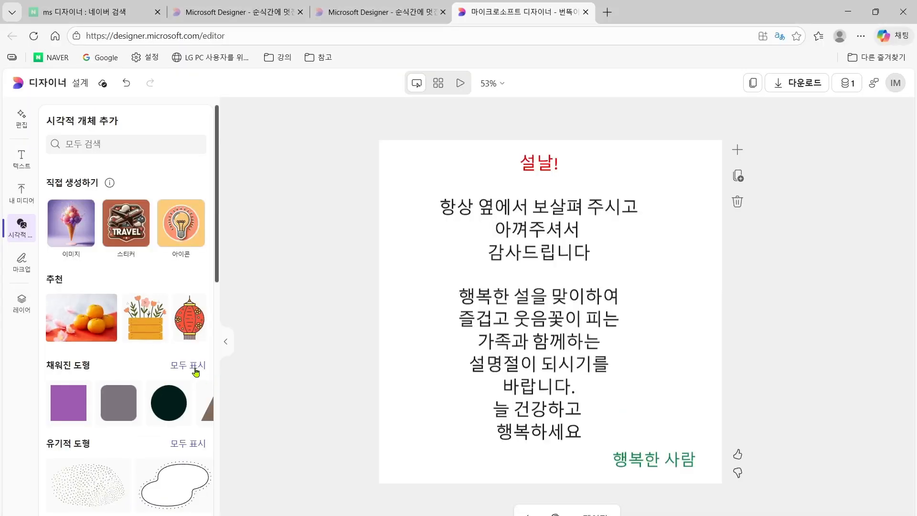
click(352, 340)
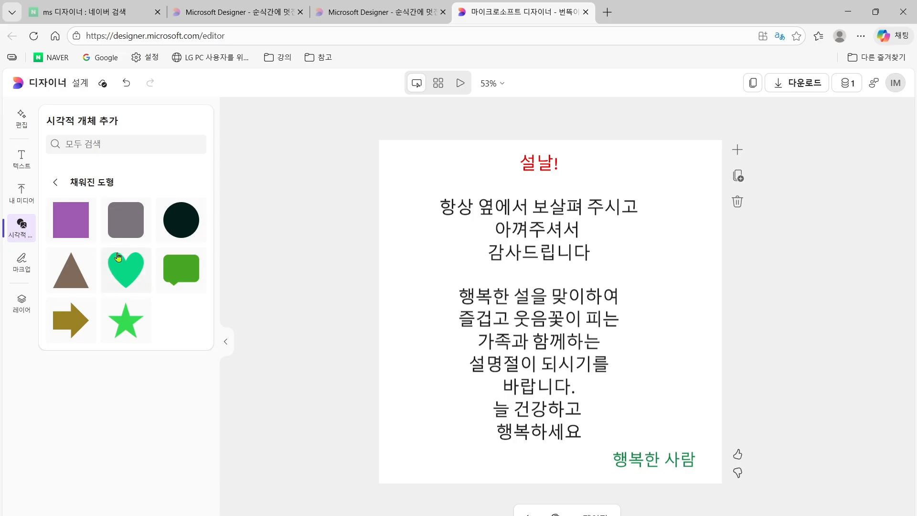
click(56, 182)
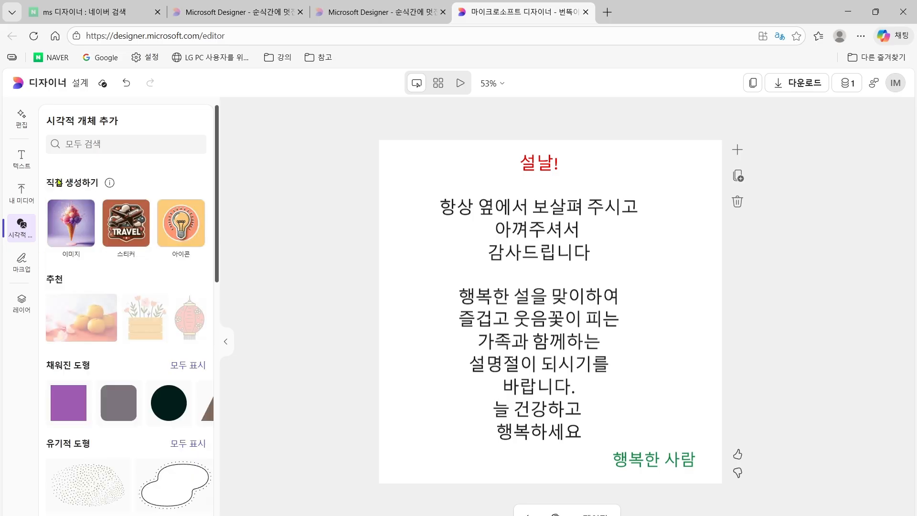
click(115, 142)
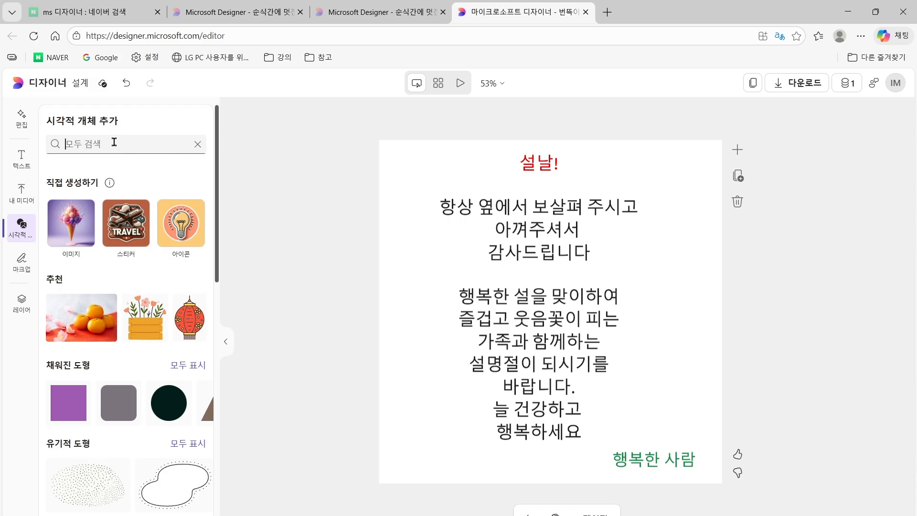
click(342, 218)
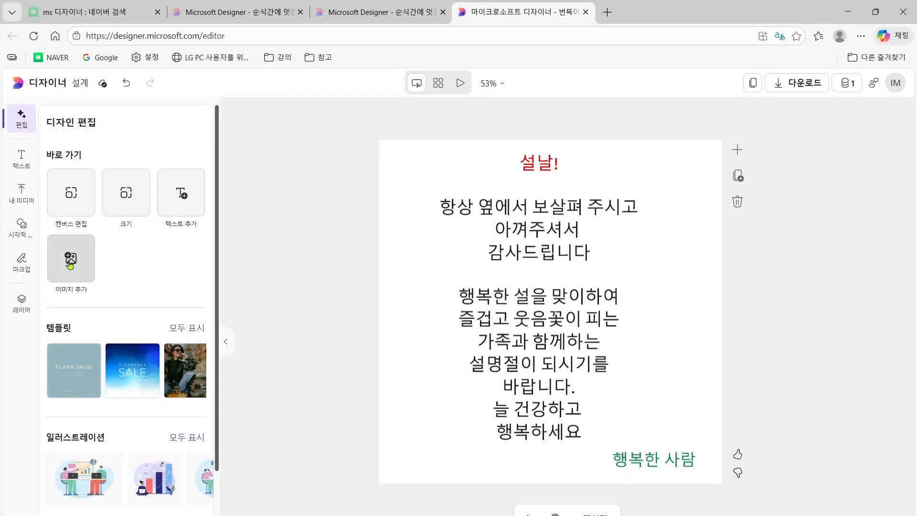
click(154, 318)
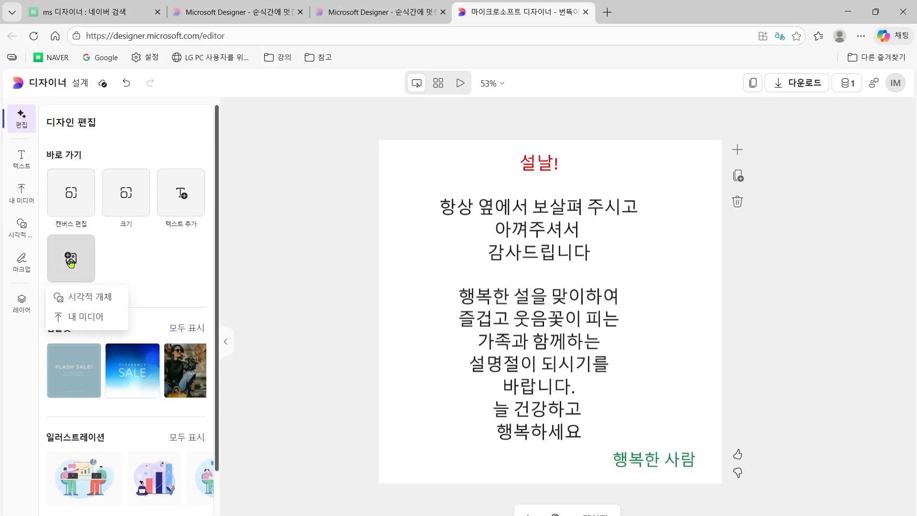
click(111, 301)
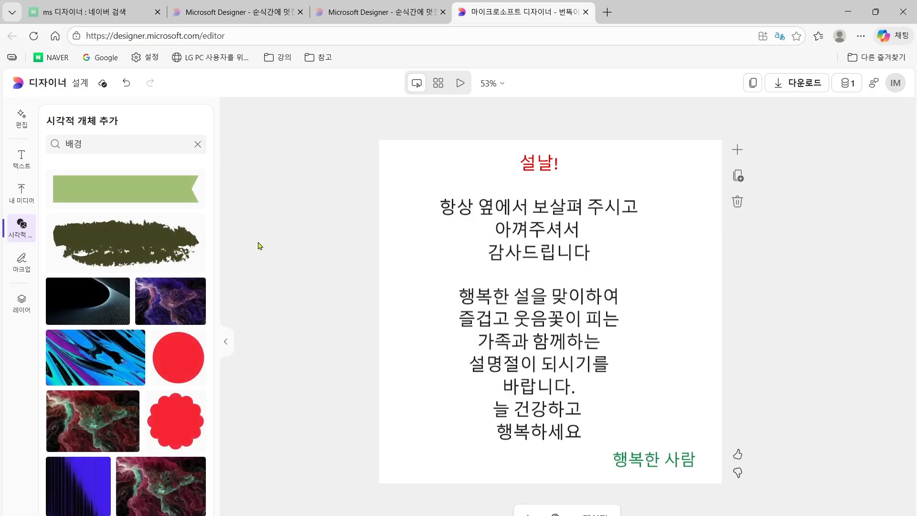
click(198, 148)
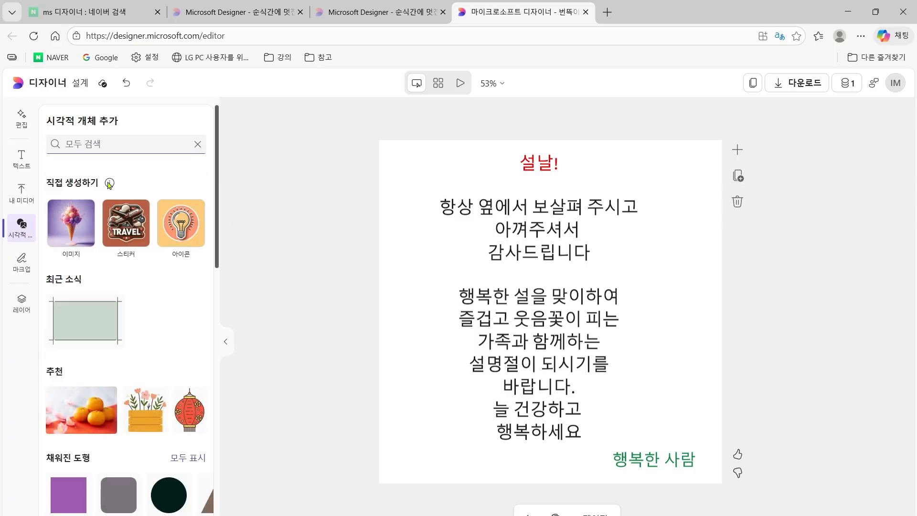
scroll(141, 291, down, 3)
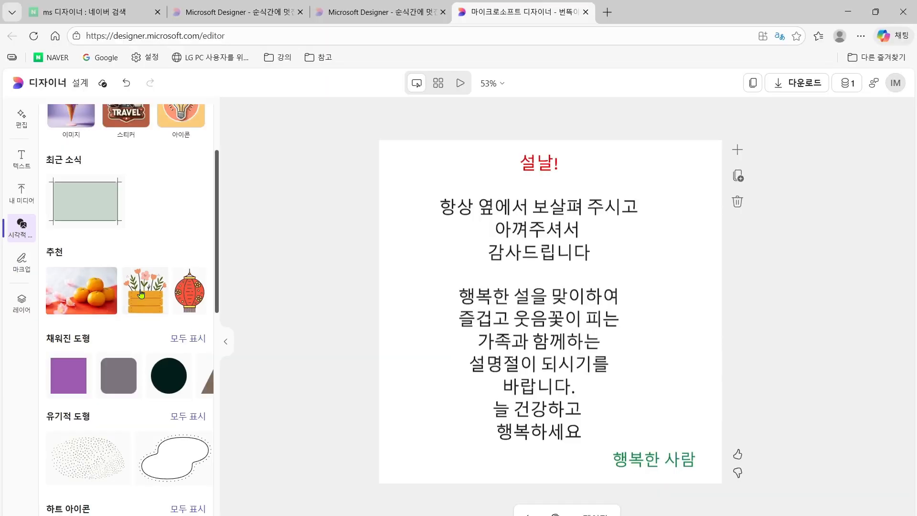
- Insert the flower-box graphic and move it to the card's lower-left corner
click(283, 282)
drag(480, 251, 440, 442)
click(328, 347)
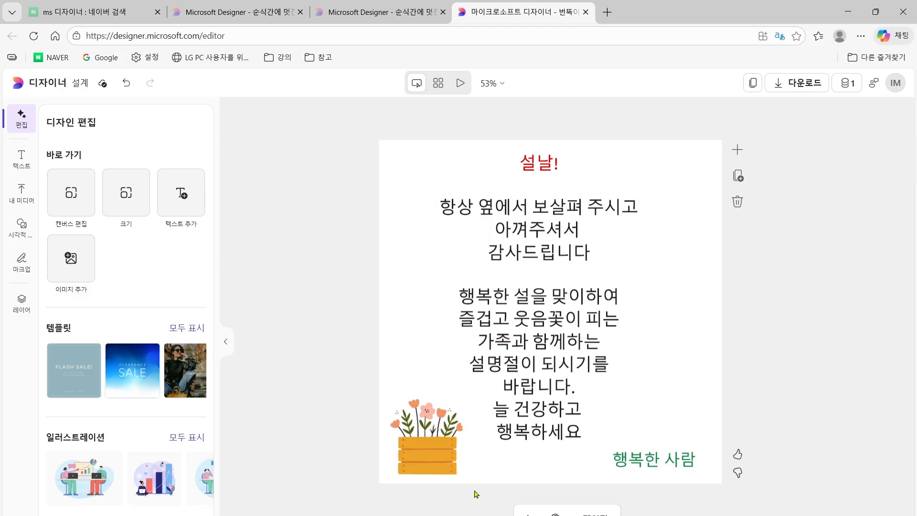
click(21, 227)
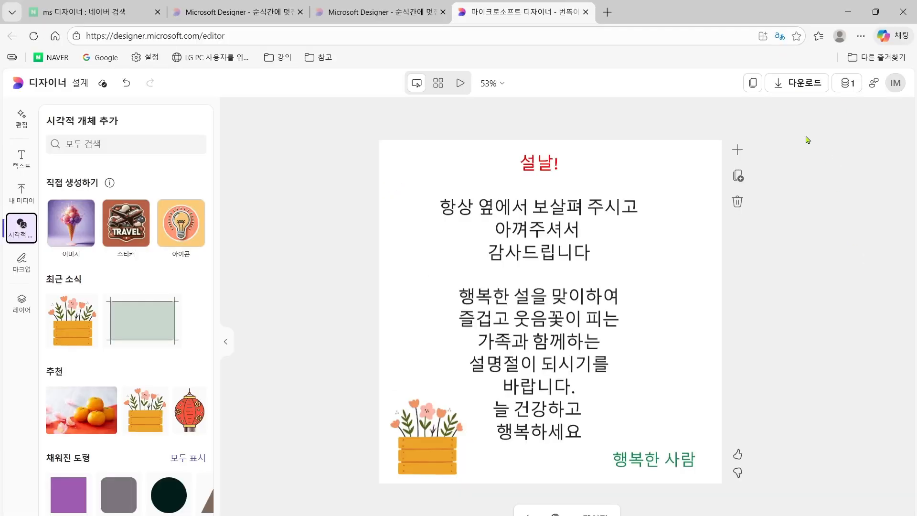
- Download the card as a PNG with all pages included
click(798, 70)
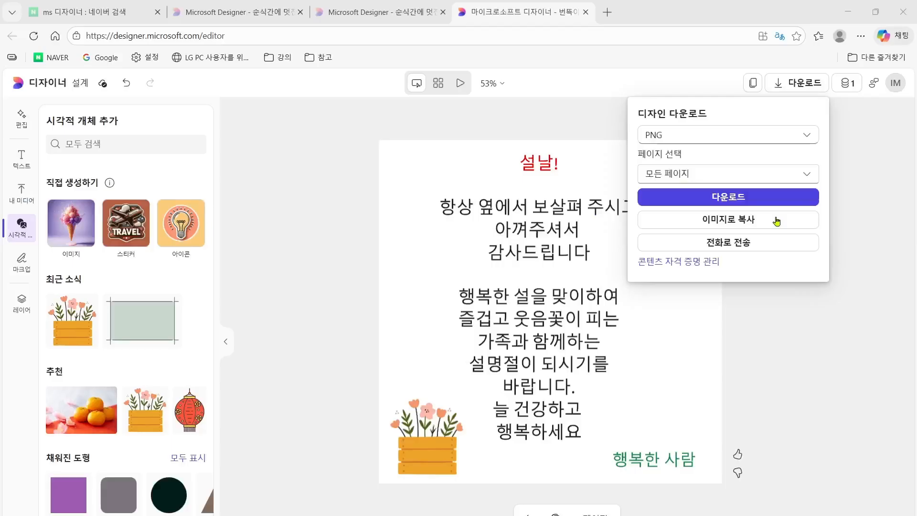
click(767, 210)
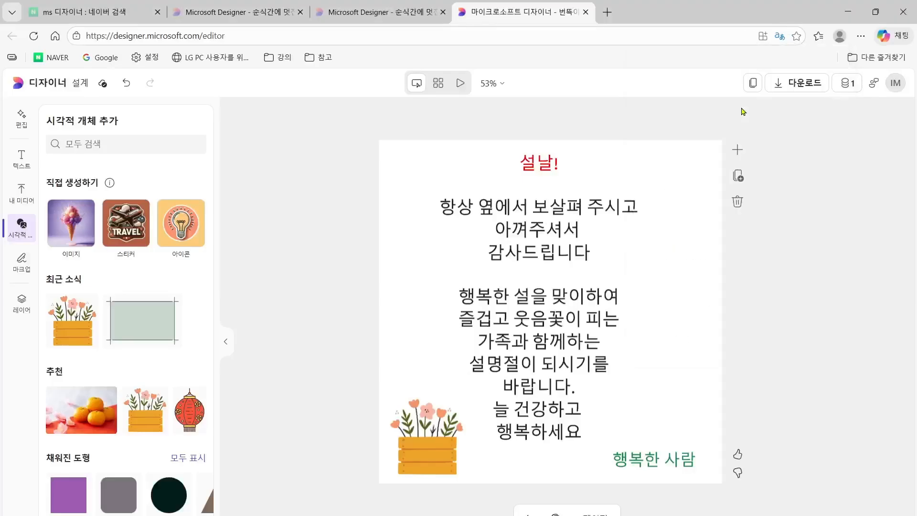
click(861, 38)
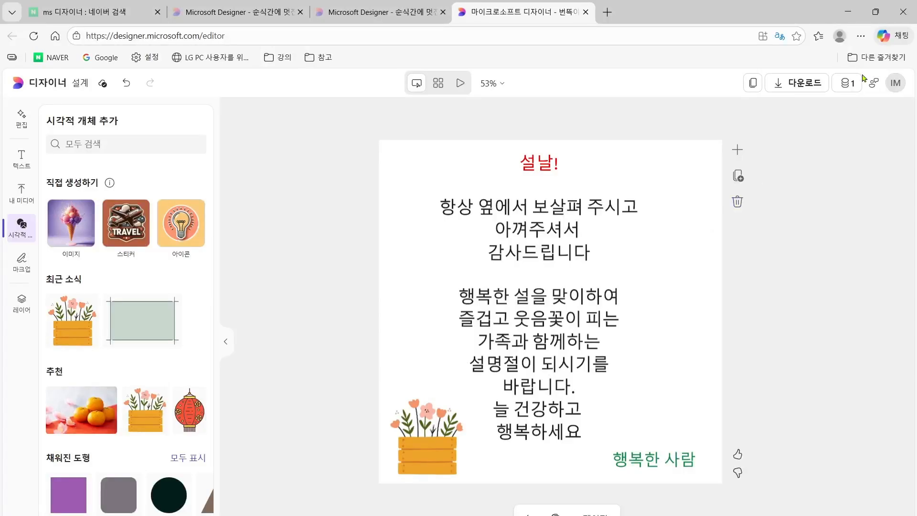
- Show Designer (1).png in its Downloads folder from Edge's downloads list
click(861, 35)
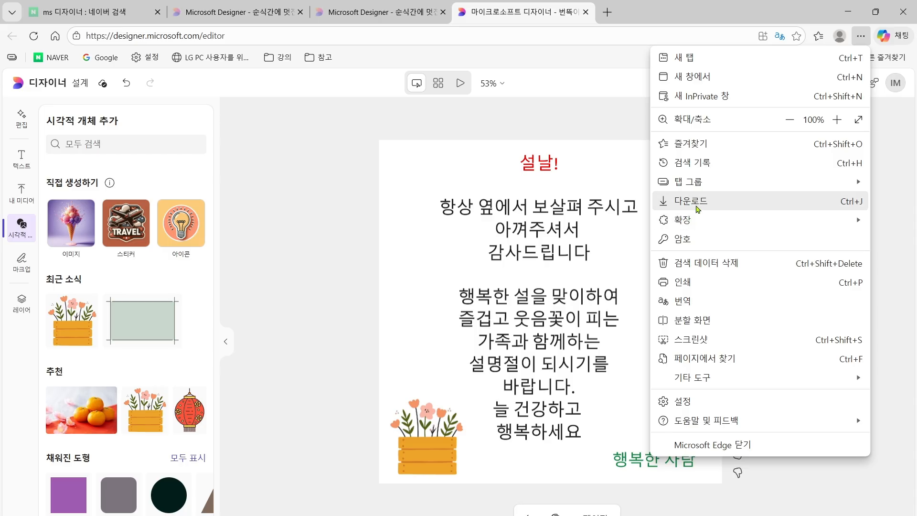
click(783, 200)
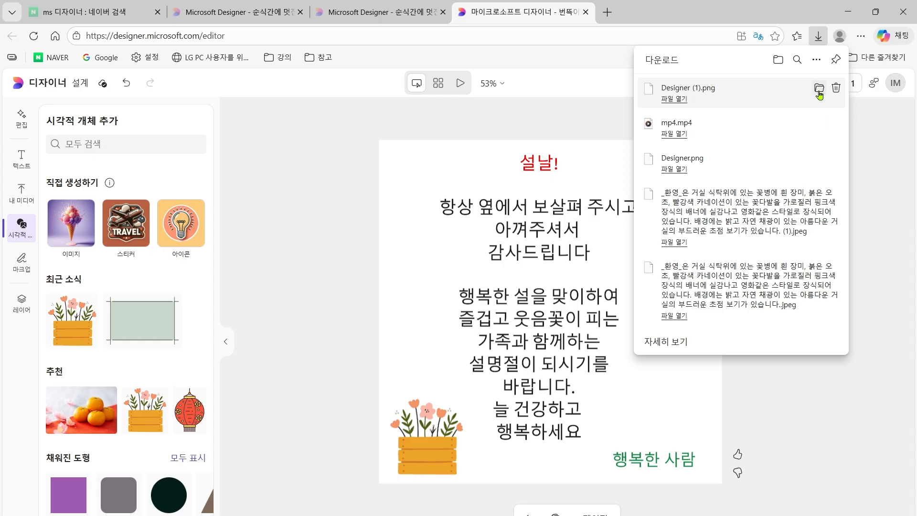
key(ctrl+1)
click(819, 89)
mouse_move(777, 56)
mouse_down()
mouse_move(822, 109)
mouse_move(827, 138)
mouse_up()
key(Caps_Lock)
key(t)
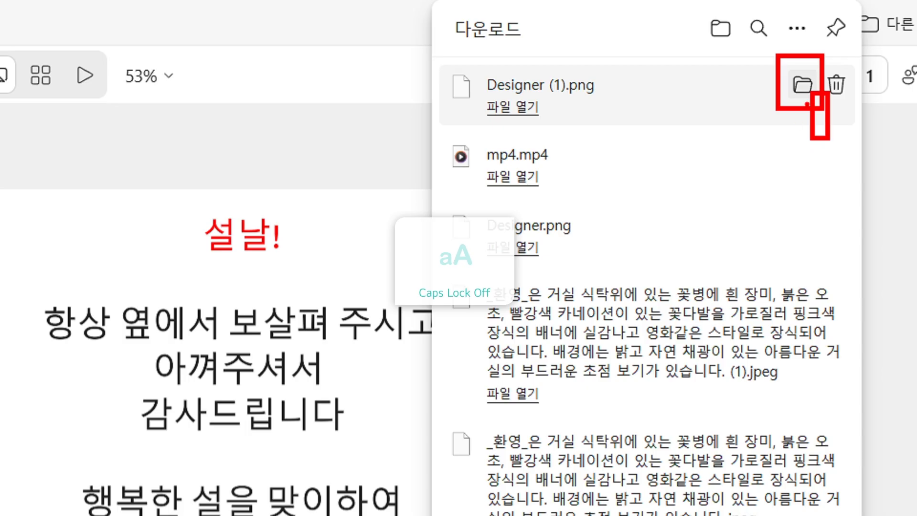
key(Escape)
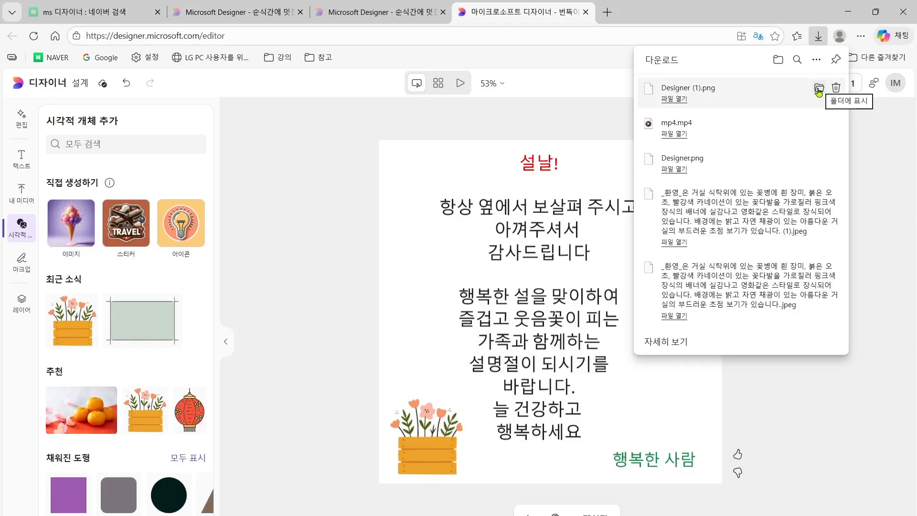
click(820, 86)
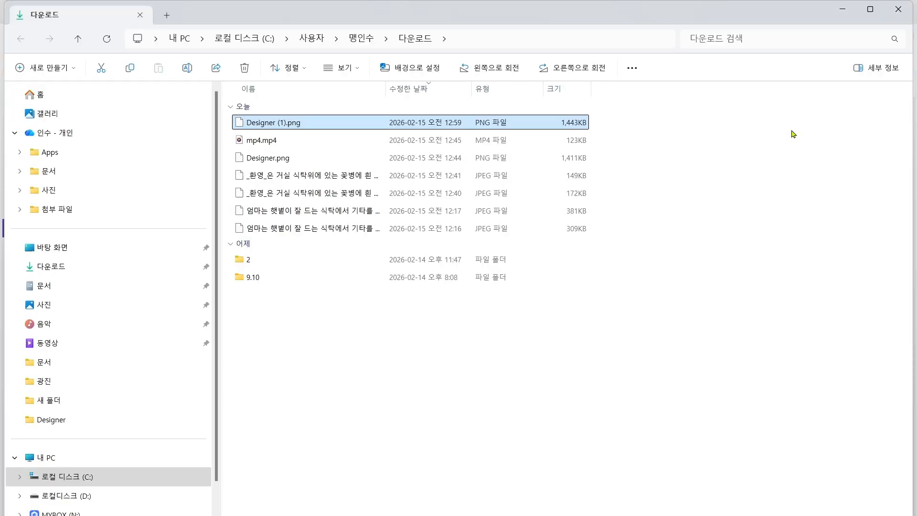
- View Designer (1).png maximized in Photos, then close Photos and File Explorer
double_click(304, 123)
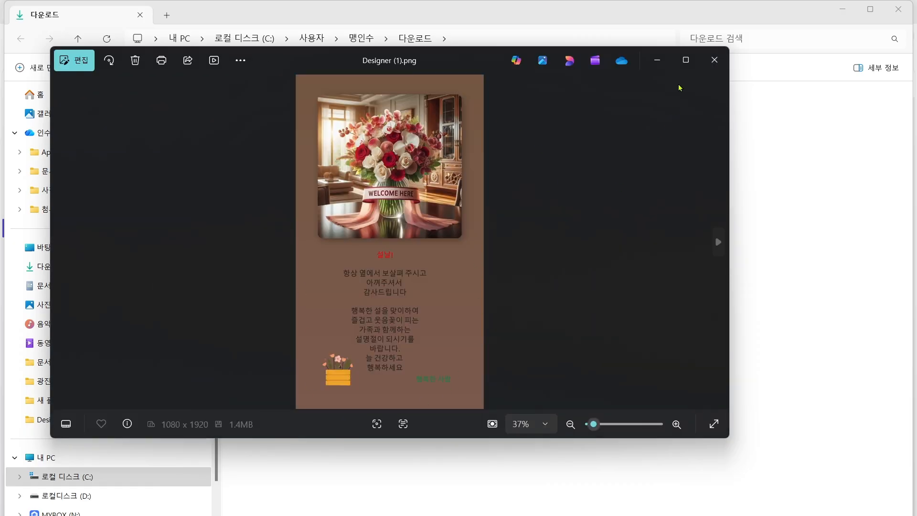
click(686, 60)
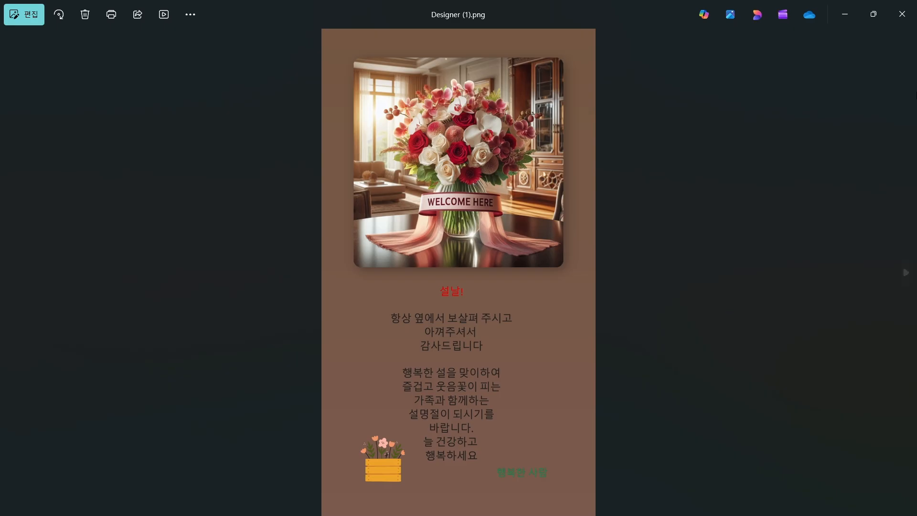
click(898, 15)
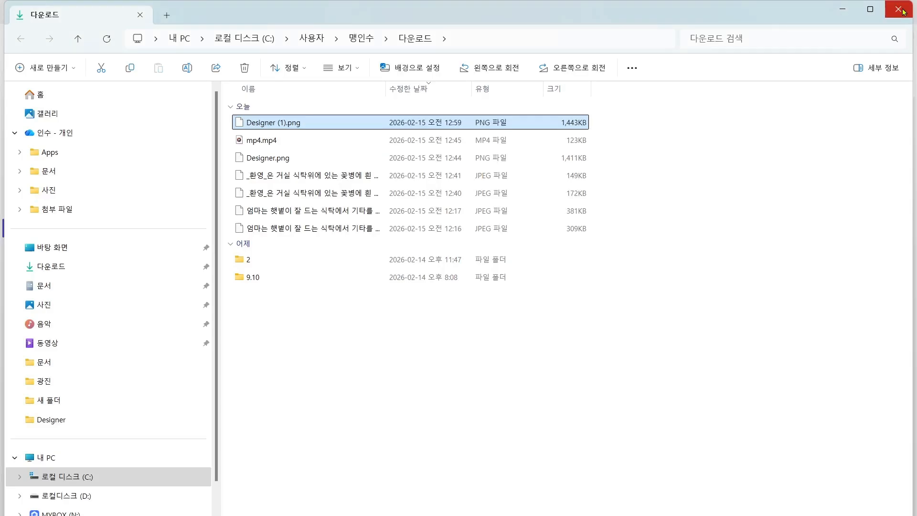
click(903, 11)
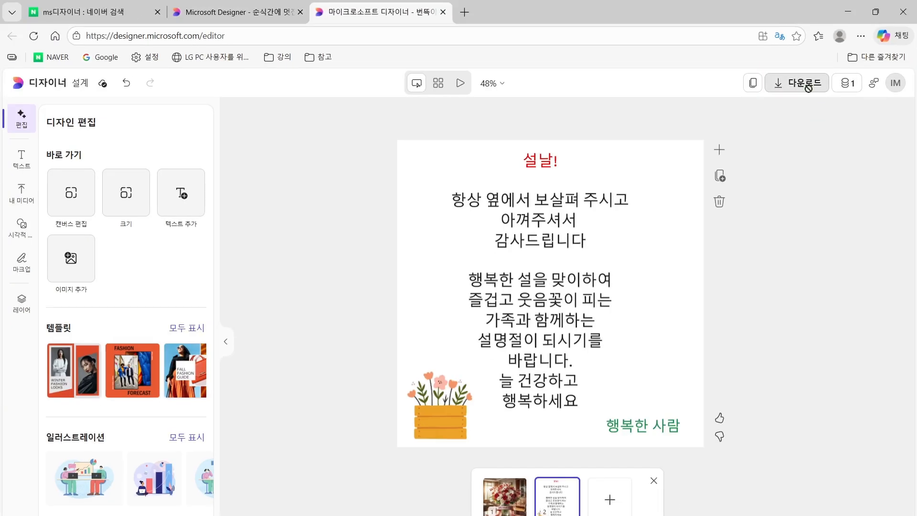
- Review the 다운로드 panel and close it without downloading
click(797, 55)
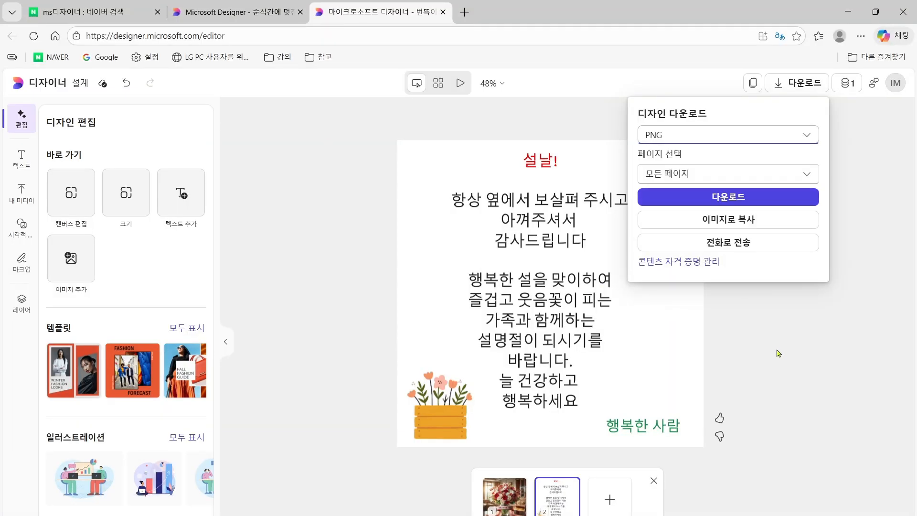
click(804, 87)
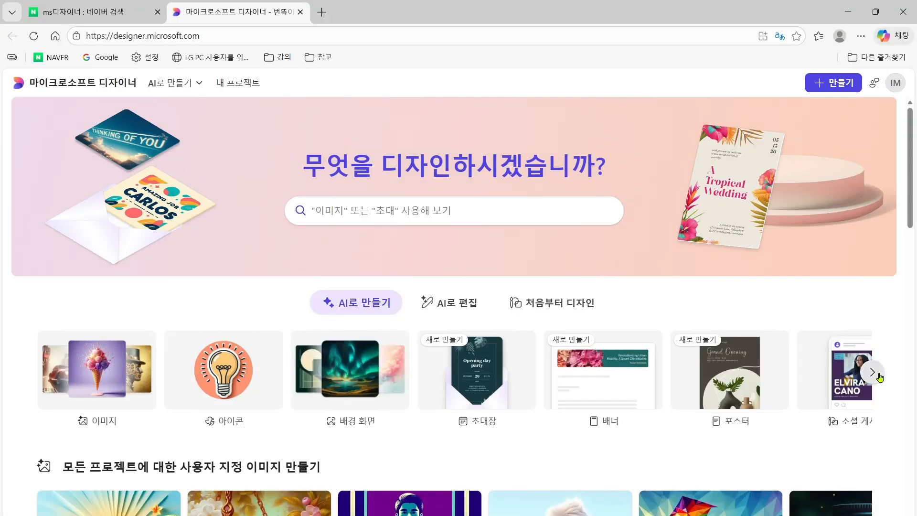
- Scroll the 만들기 carousel right and open the 아바타 creator
click(842, 372)
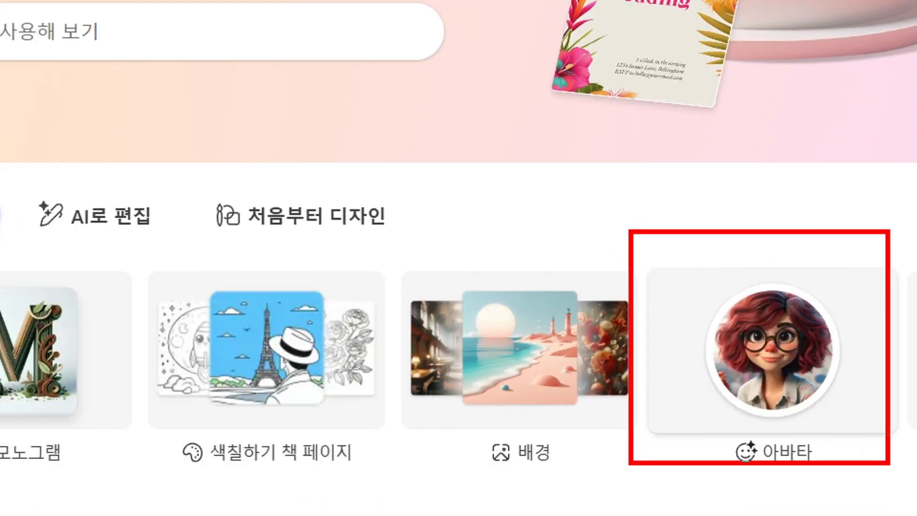
key(Caps_Lock)
drag(713, 393, 559, 501)
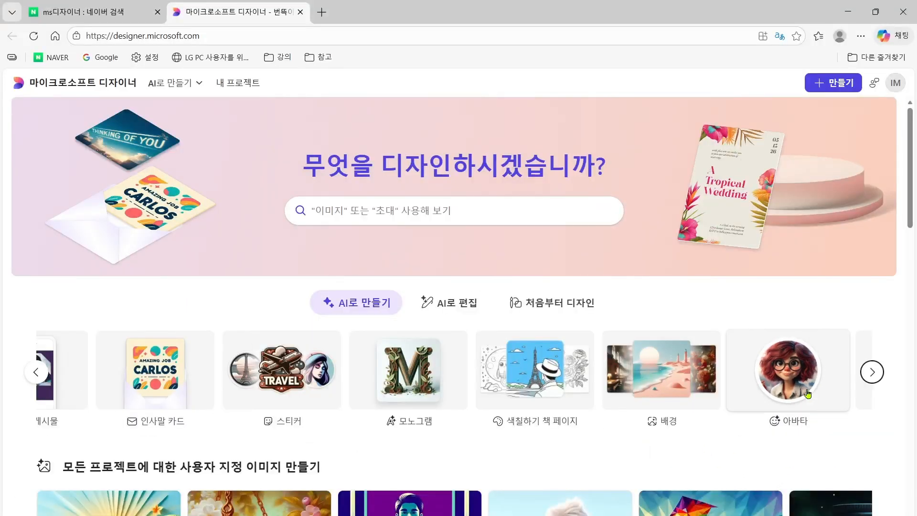
click(772, 354)
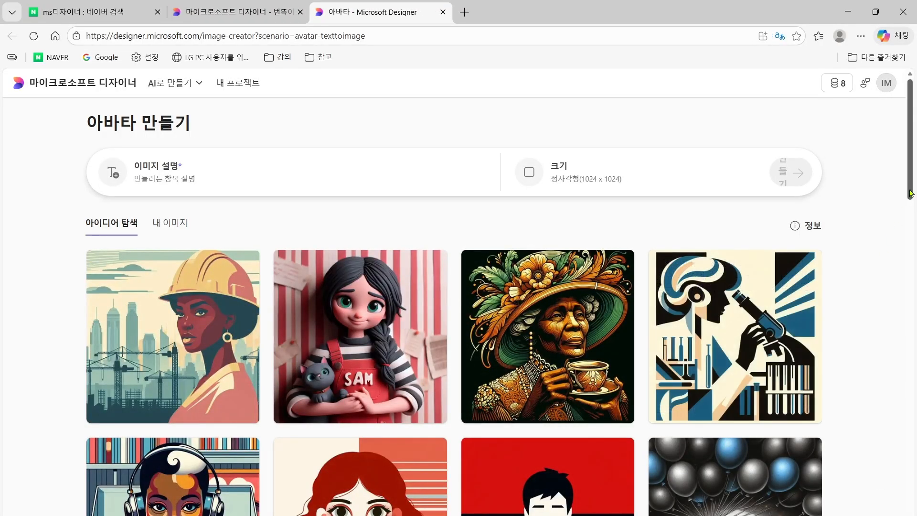
- Fill the avatar prompt with the claymation girl '샘' holding a cat example
drag(911, 195, 909, 454)
drag(906, 466, 916, 186)
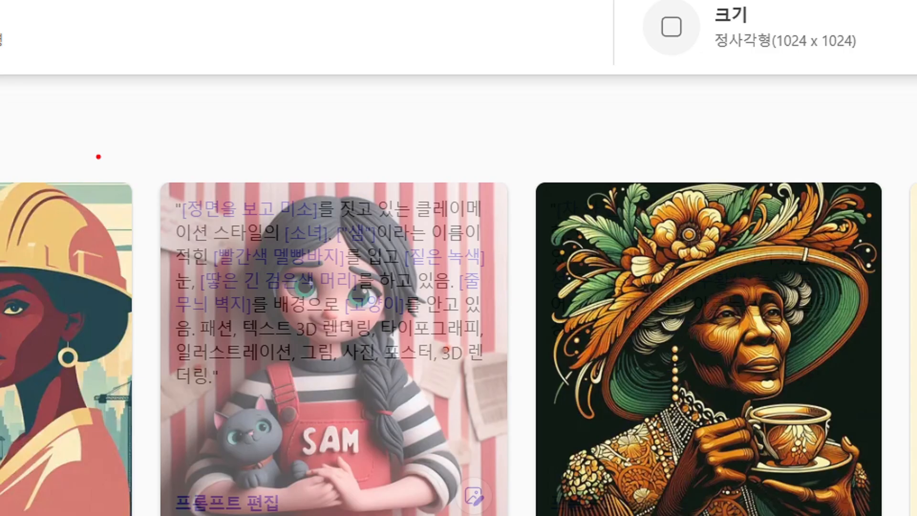
mouse_move(121, 135)
mouse_down()
mouse_move(368, 400)
mouse_move(557, 515)
mouse_move(548, 515)
mouse_up()
key(Caps_Lock)
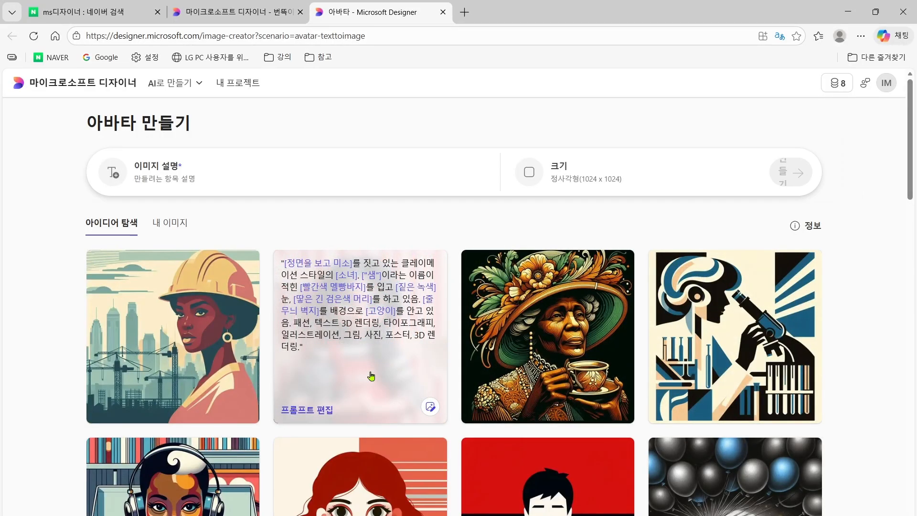
click(376, 376)
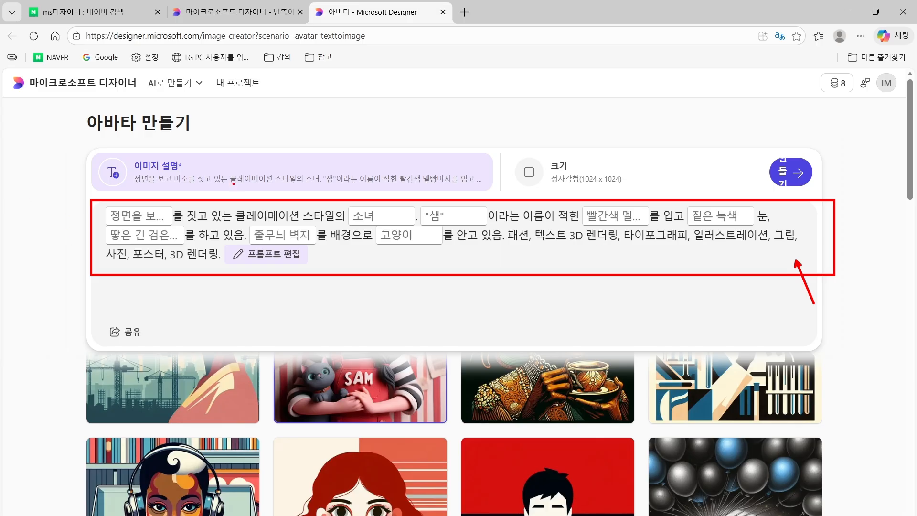
mouse_move(297, 268)
mouse_down()
mouse_move(257, 269)
mouse_move(215, 253)
mouse_move(291, 236)
mouse_move(315, 254)
mouse_move(310, 264)
mouse_move(398, 255)
mouse_up()
mouse_move(346, 235)
mouse_down()
mouse_move(314, 249)
mouse_move(325, 274)
mouse_up()
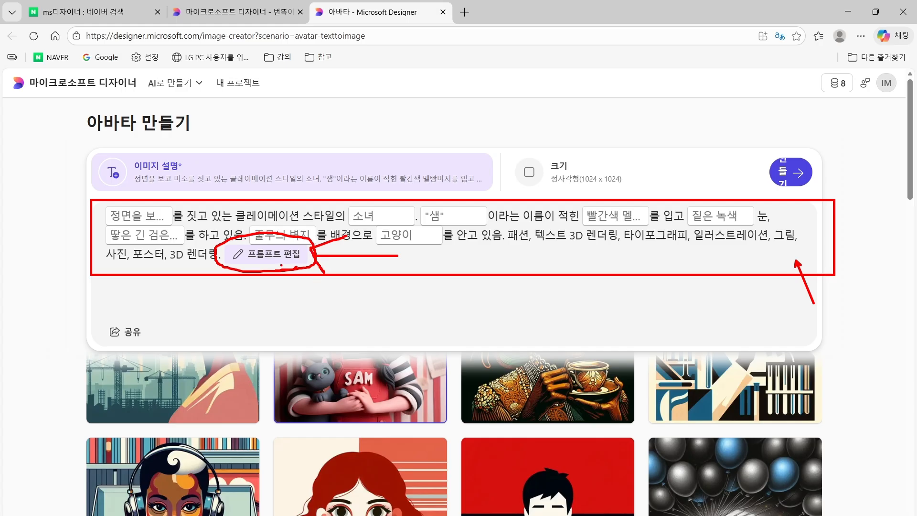
key(Escape)
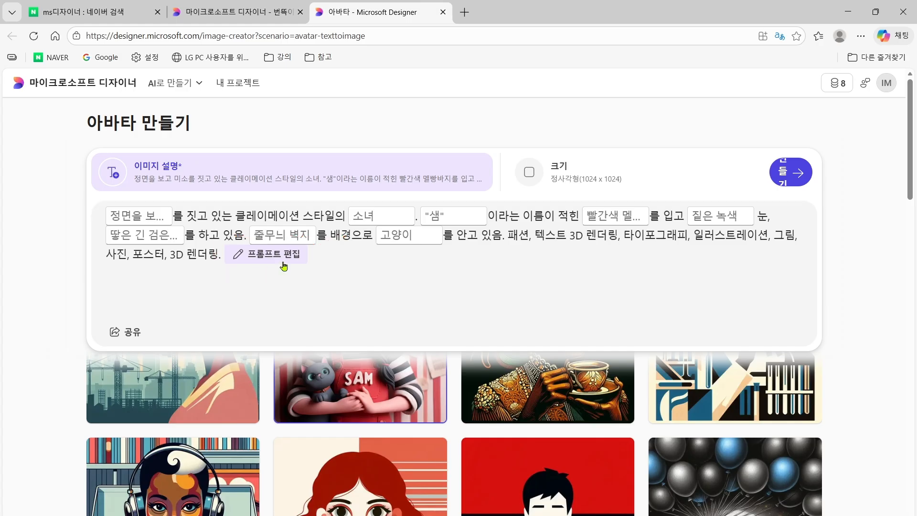
- Make the prompt editable, change the smile to 웃고 and the name to "soo"라는
click(273, 254)
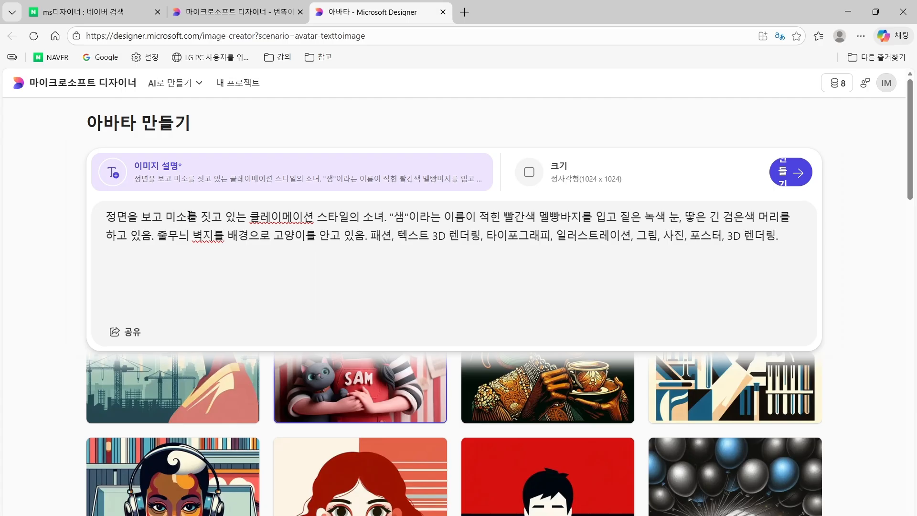
click(216, 216)
key(BackSpace)
key(BackSpace)
key(BackSpace)
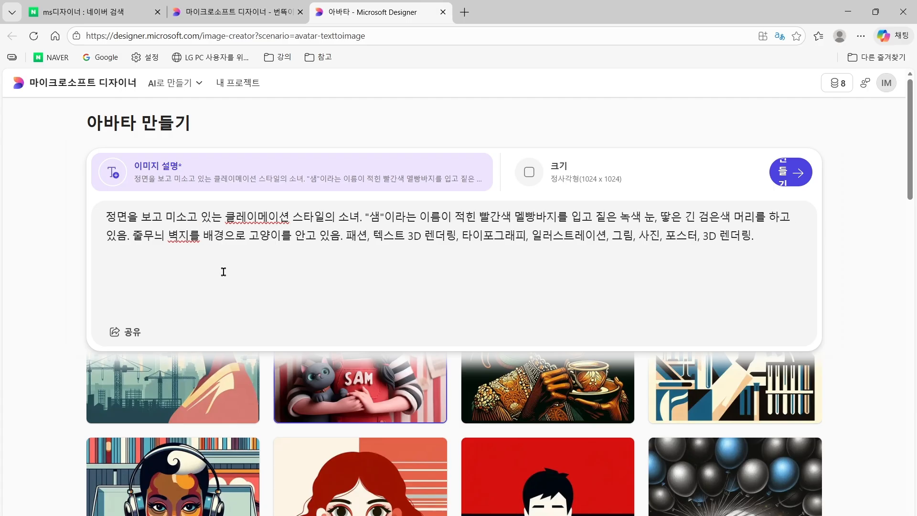
key(BackSpace)
key(BackSpace)
text(웃고)
key(BackSpace)
text(ㄴ)
key(BackSpace)
text(so)
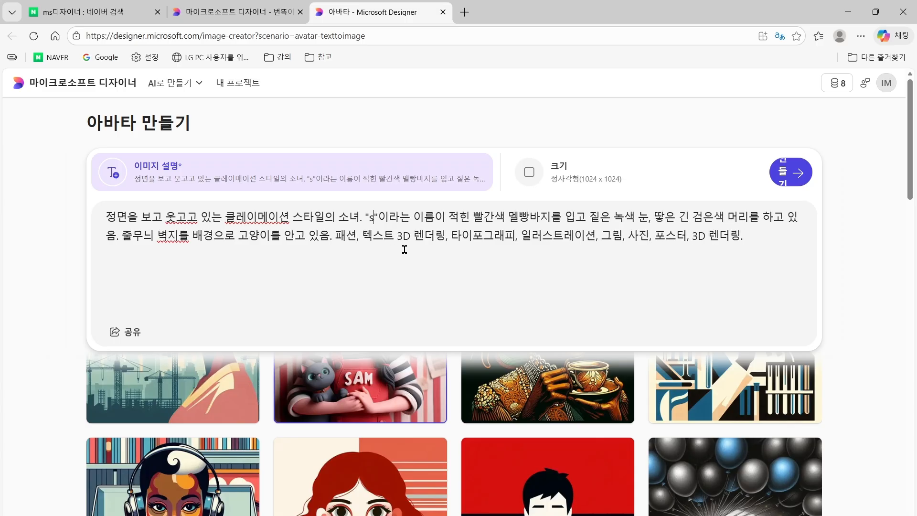
text(o)
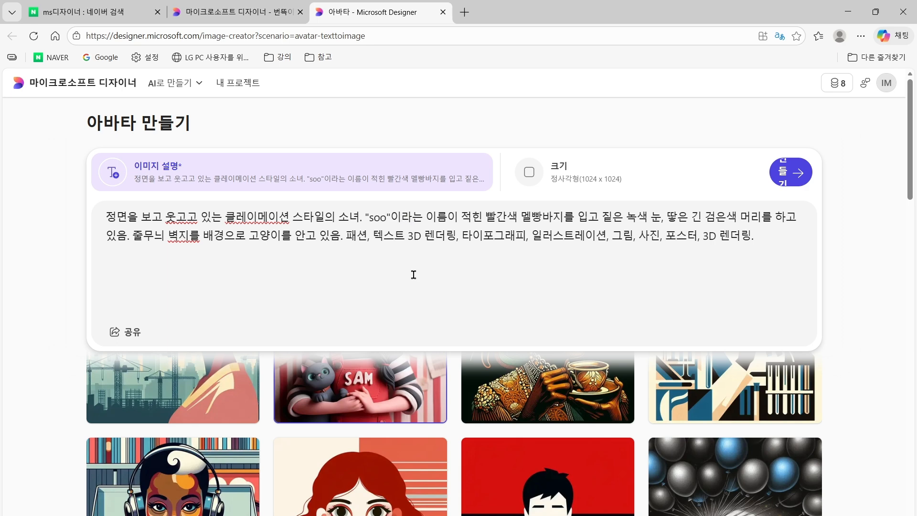
key(BackSpace)
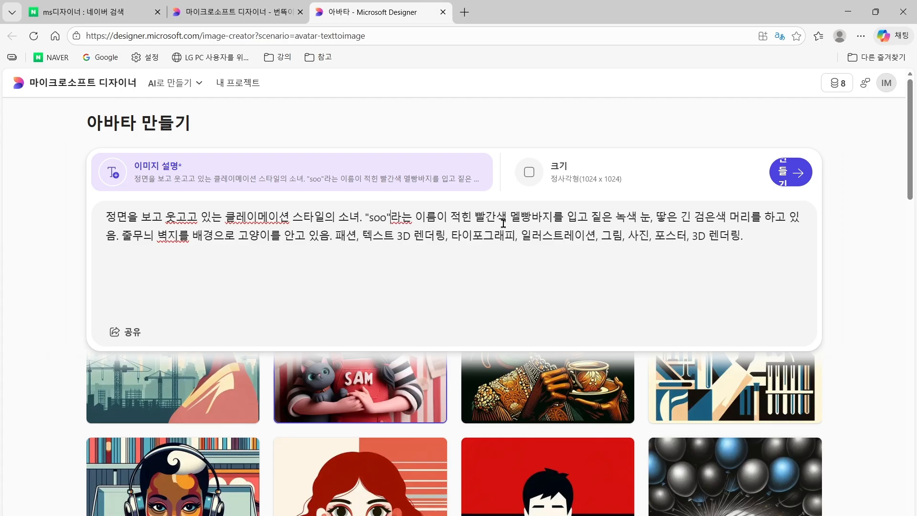
- Change the overalls to 노랑색 (yellow) and the eyes to 갈색 (brown)
click(499, 213)
key(BackSpace)
key(BackSpace)
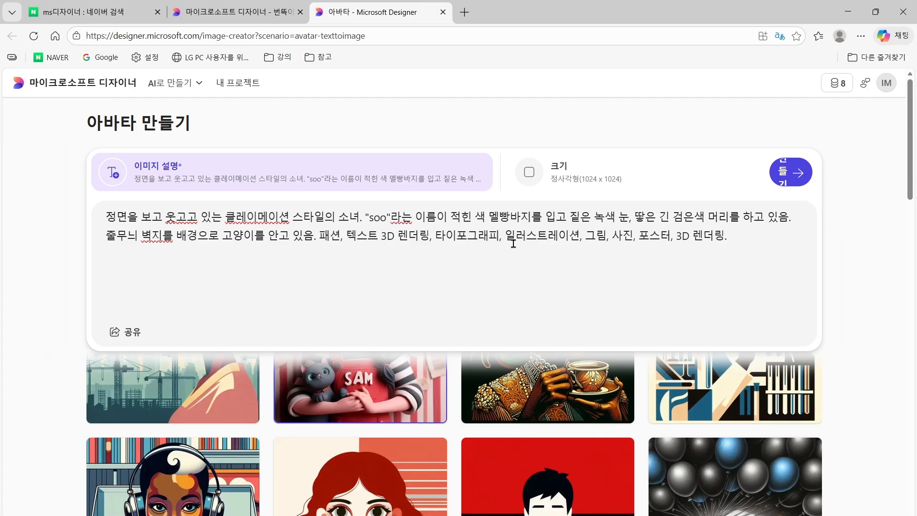
text(sh)
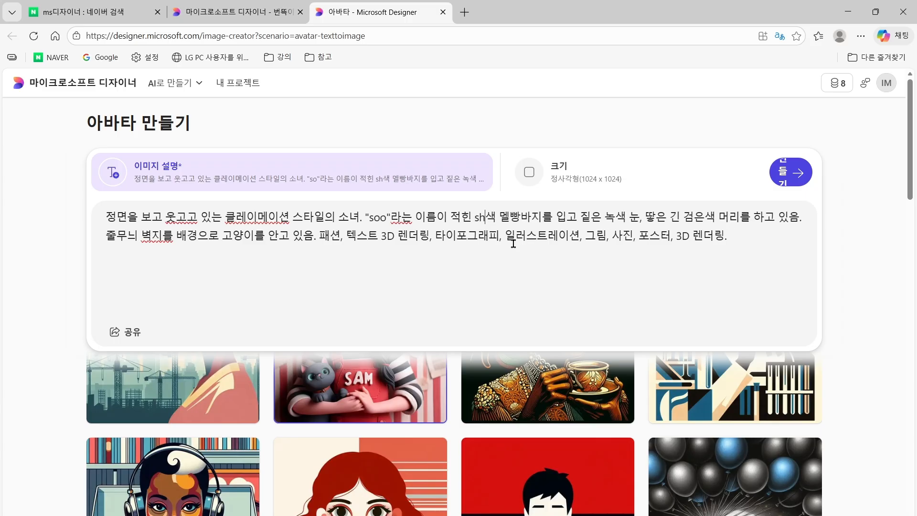
key(BackSpace)
key(BackSpace)
text(너ㅗ)
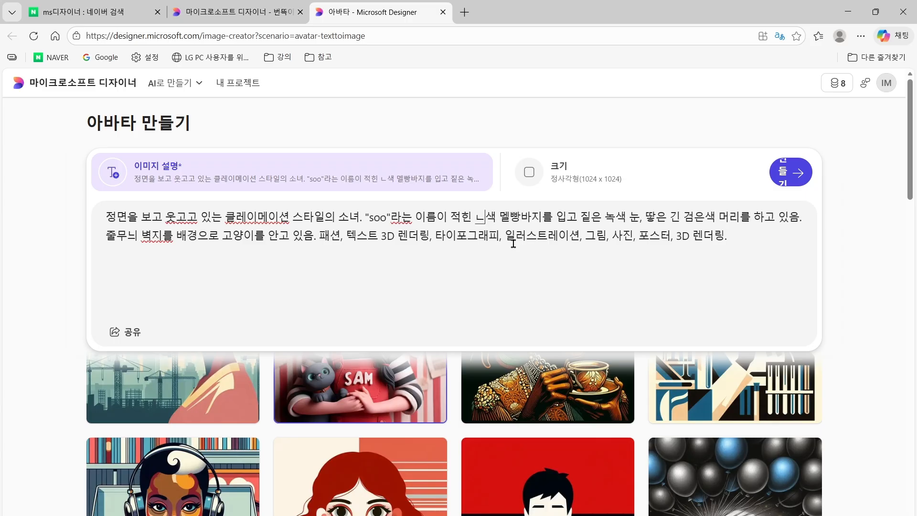
key(BackSpace)
key(BackSpace)
text(노랑)
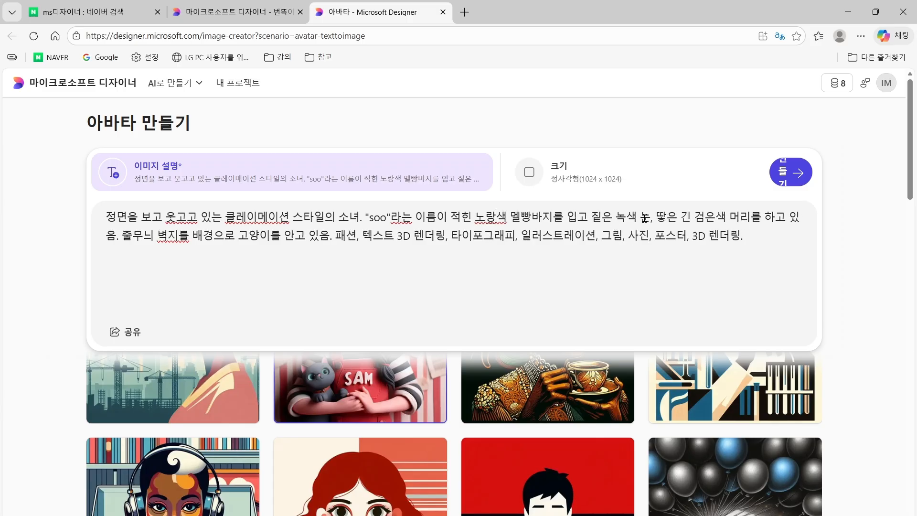
click(630, 215)
key(BackSpace)
text(개)
key(BackSpace)
text(갈)
- Replace 고양이 with 강아지 and remove the duplicated 고 after 웃고
click(272, 237)
key(BackSpace)
key(BackSpace)
key(BackSpace)
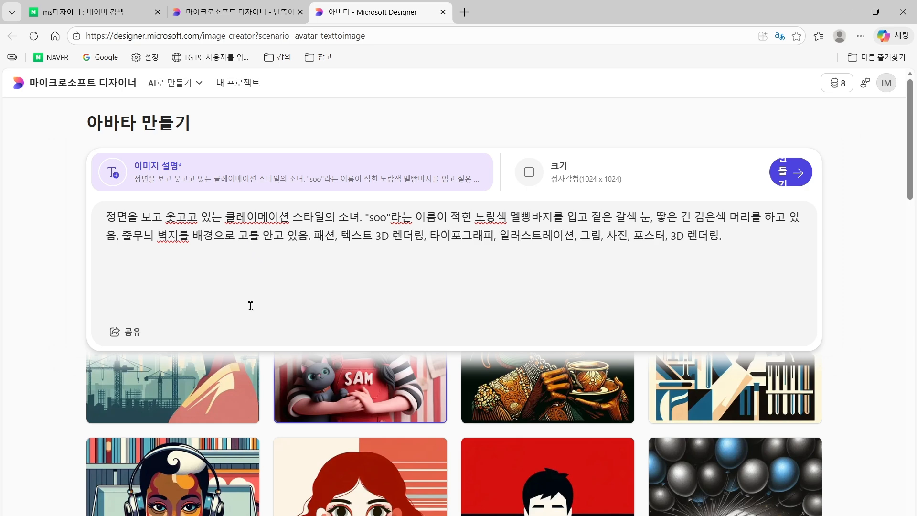
text(강아지)
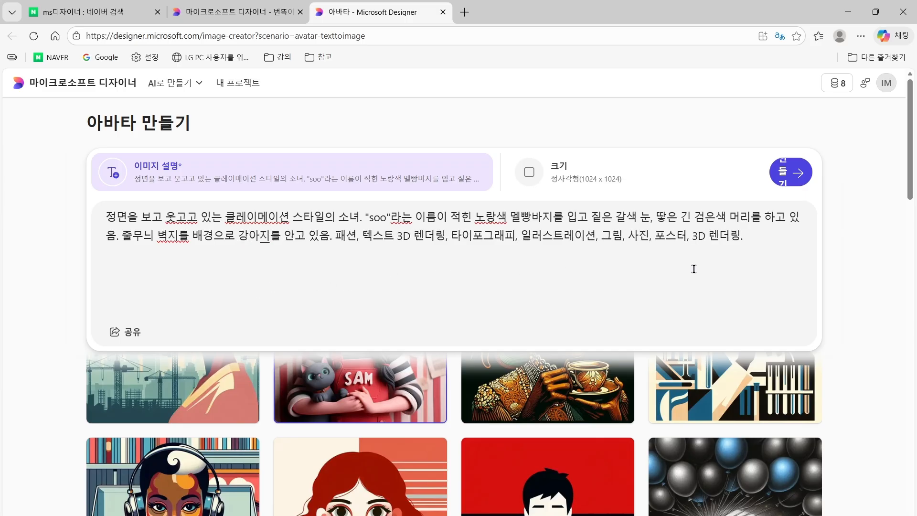
click(186, 220)
key(Delete)
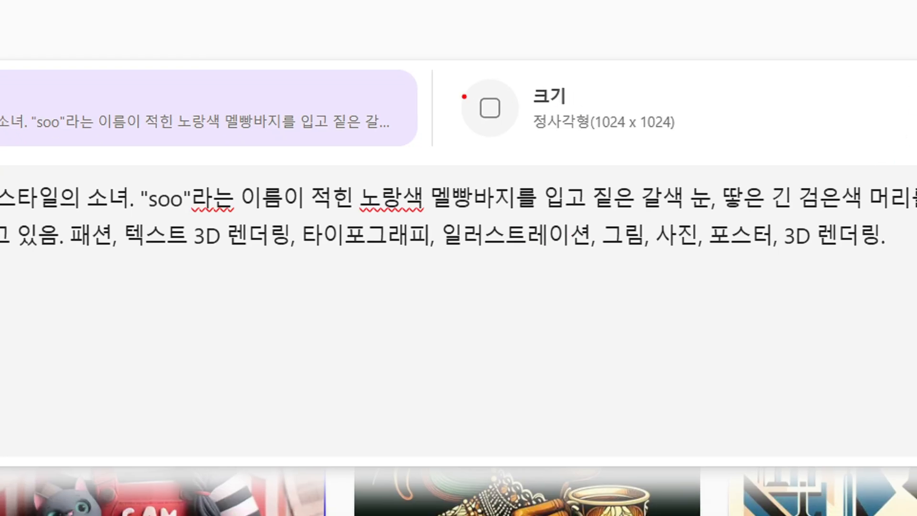
- Generate four square 1024 x 1024 clay avatars of the girl in yellow overalls with a puppy
mouse_move(468, 63)
mouse_down()
mouse_move(497, 79)
mouse_move(611, 103)
mouse_up()
drag(686, 142, 691, 159)
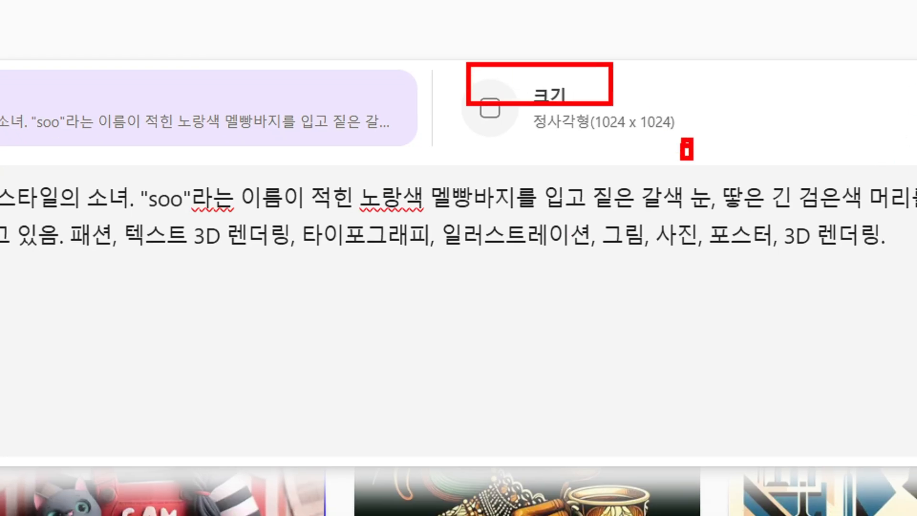
key(Escape)
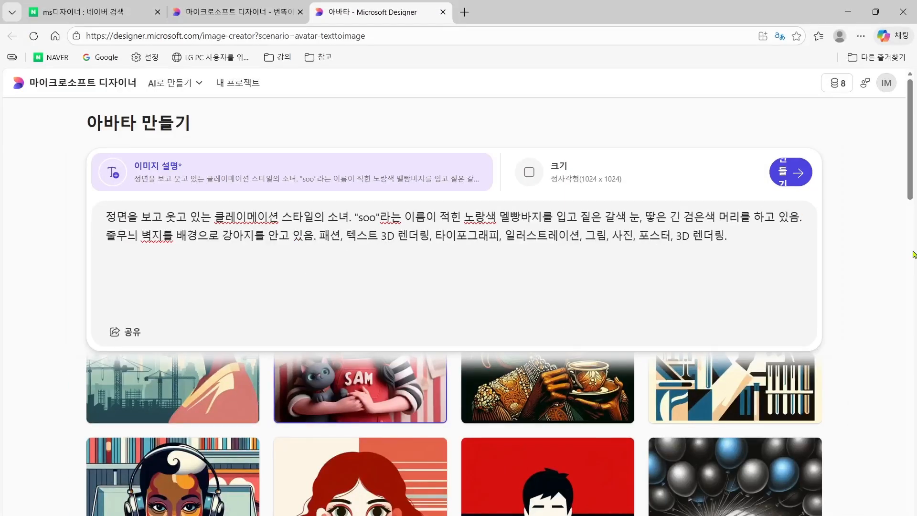
click(805, 179)
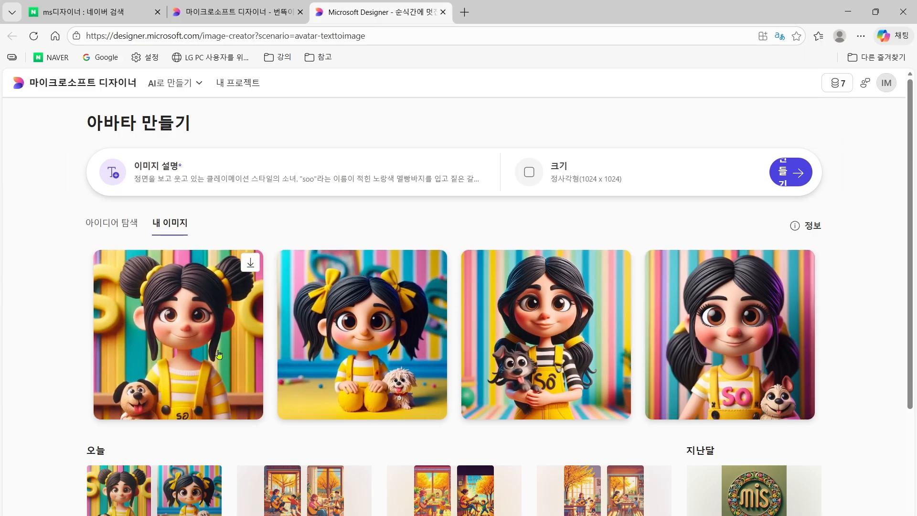
- View the first avatar, the smiling girl hugging her puppy, full-size and save it as a JPEG
click(177, 334)
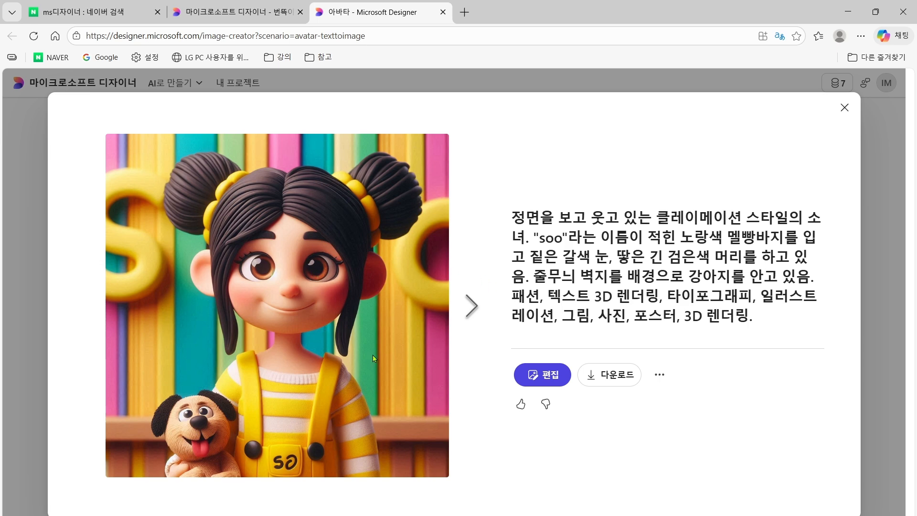
click(614, 379)
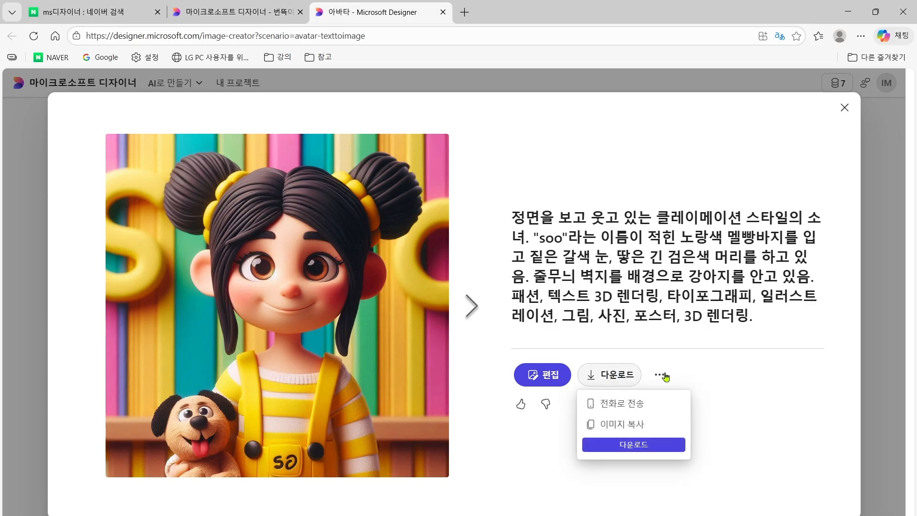
click(633, 446)
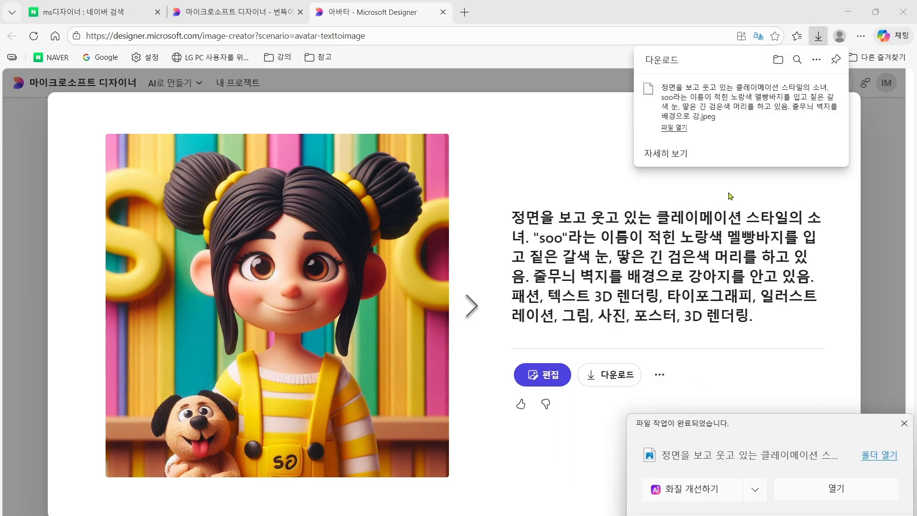
click(897, 420)
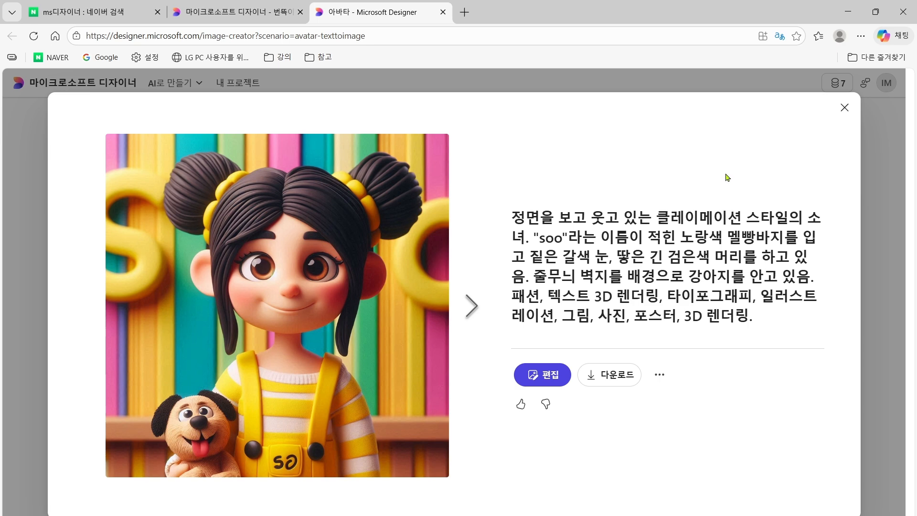
- Save the second avatar as a JPEG, then advance to the girl cradling a black puppy
click(471, 311)
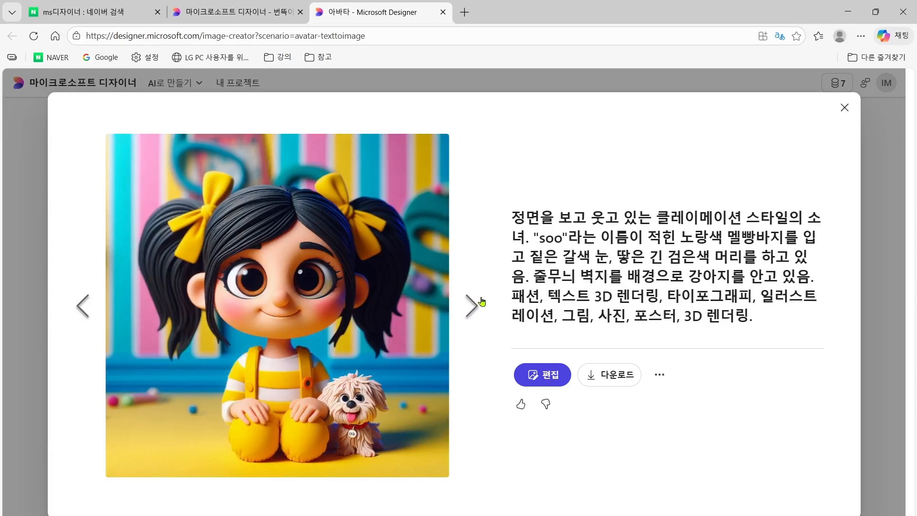
click(610, 378)
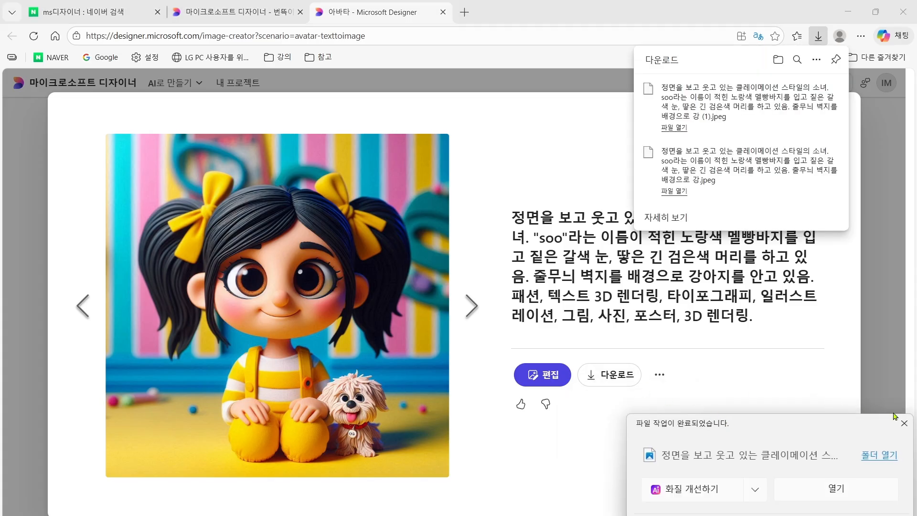
click(904, 424)
click(472, 308)
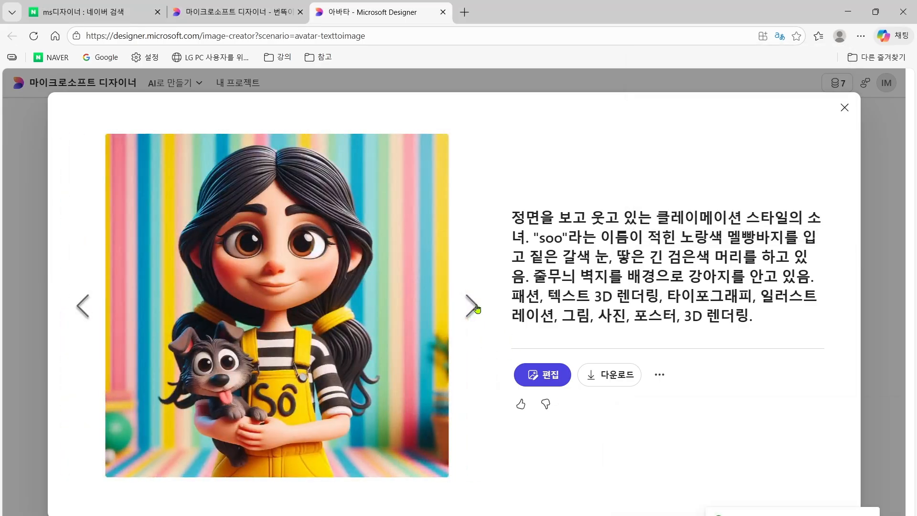
- Load the fourth avatar into the image editor, then close the editor and avatar tabs
click(472, 307)
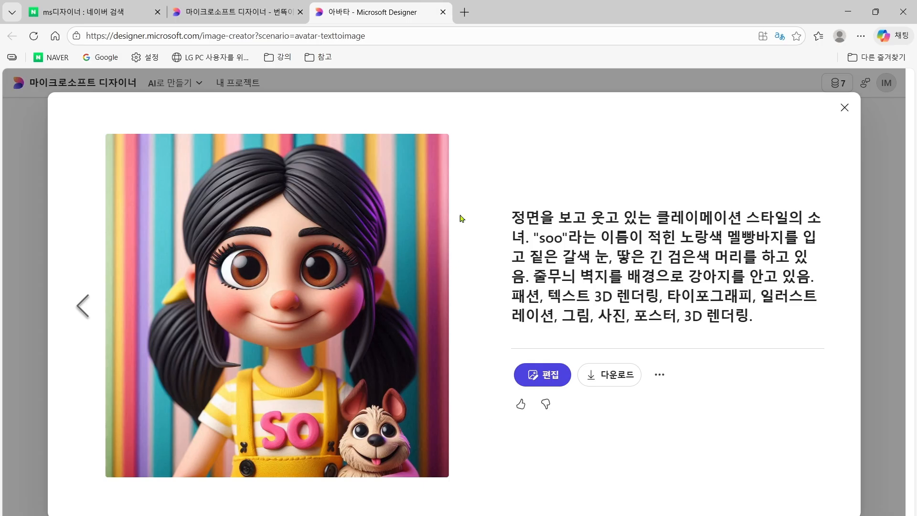
click(543, 374)
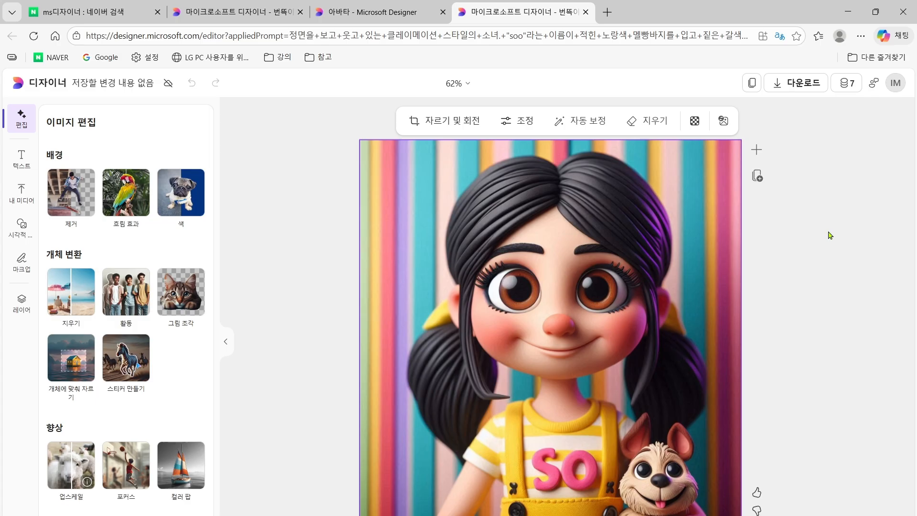
key(ctrl+w)
key(ctrl+w)
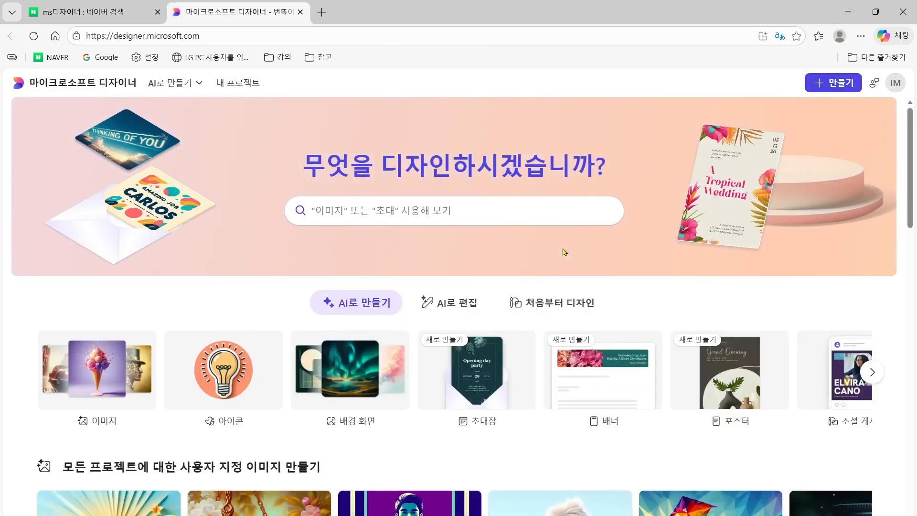